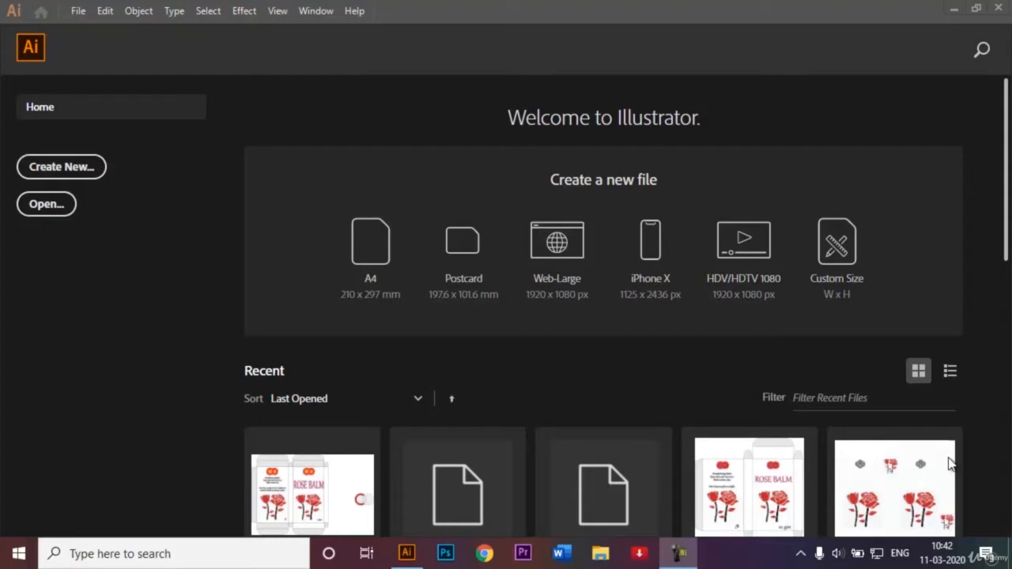
# Start a new document and name it Cigarette Box Packaging.
pyautogui.click(98, 167)
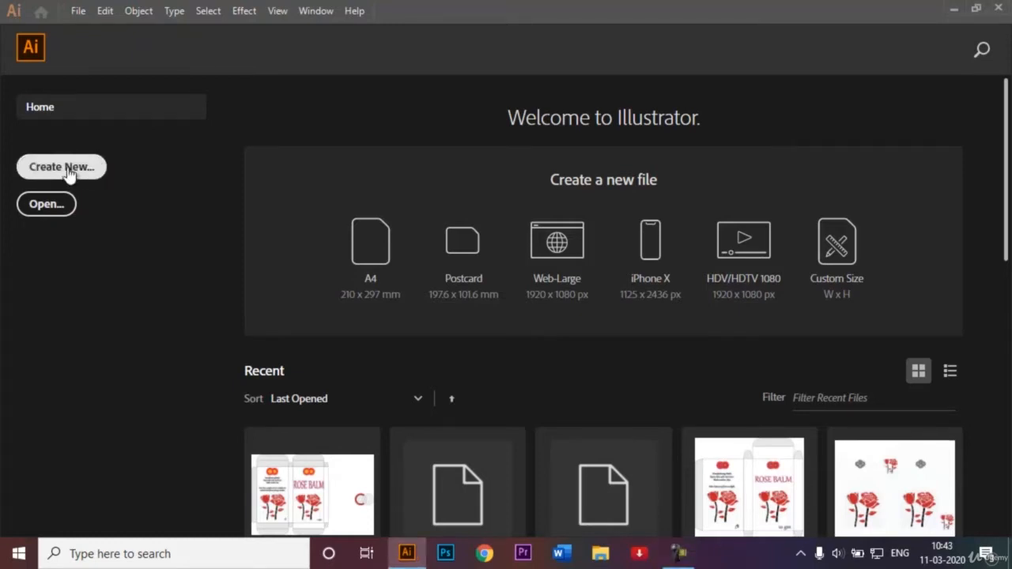
pyautogui.click(70, 170)
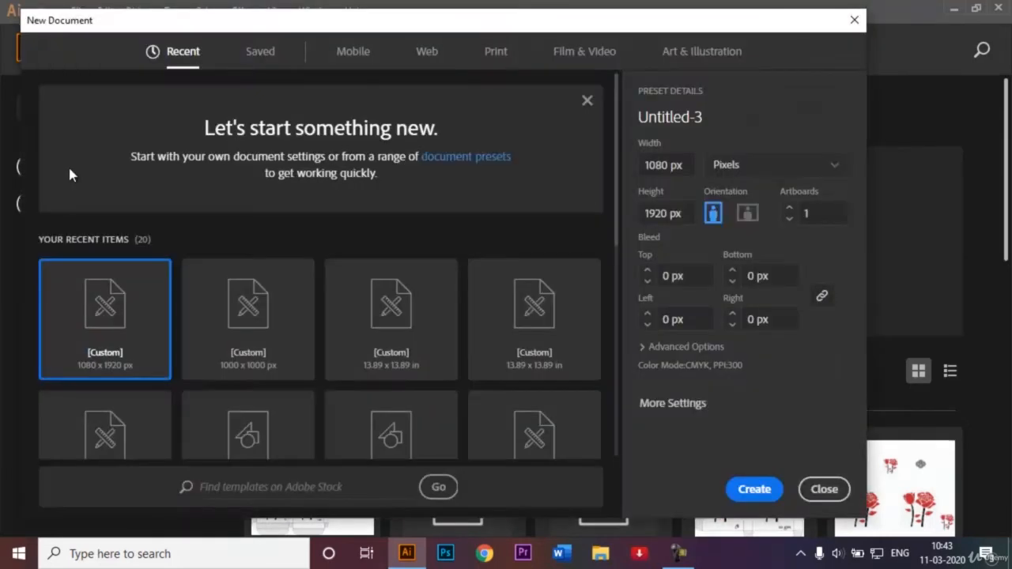
pyautogui.click(723, 111)
pyautogui.press('BackSpace')
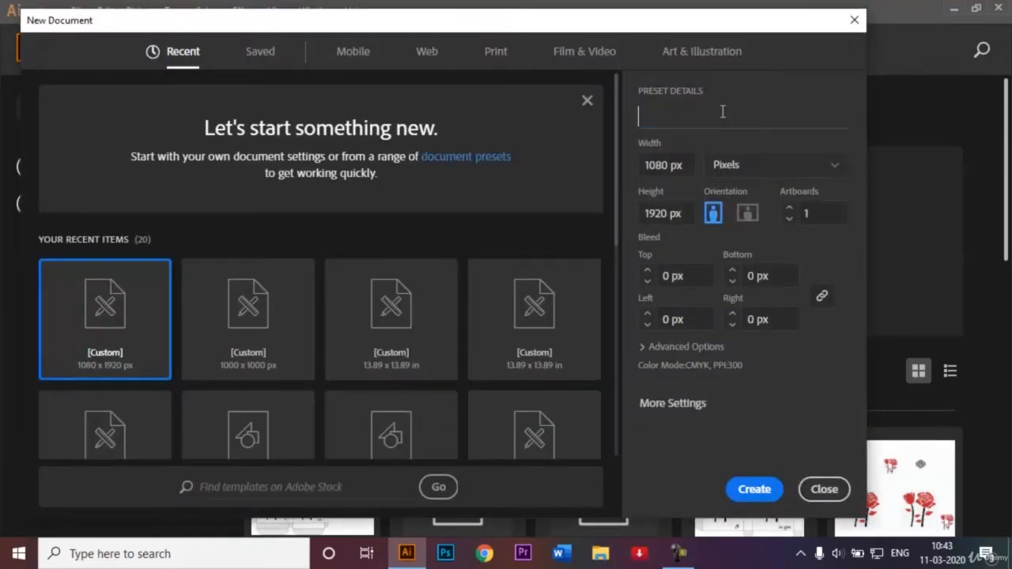
pyautogui.write('Cigarette')
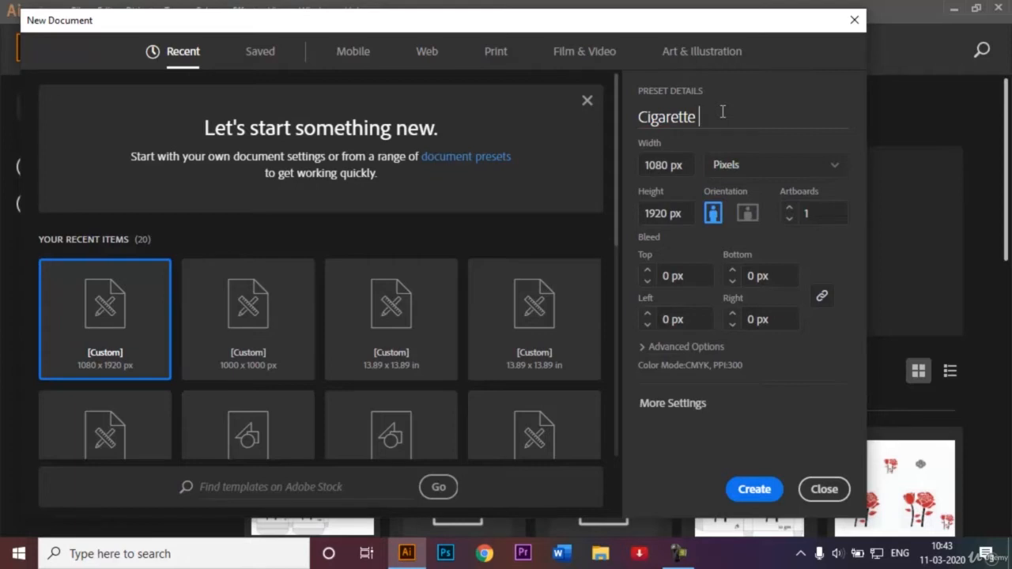
pyautogui.write(' Box Packaging')
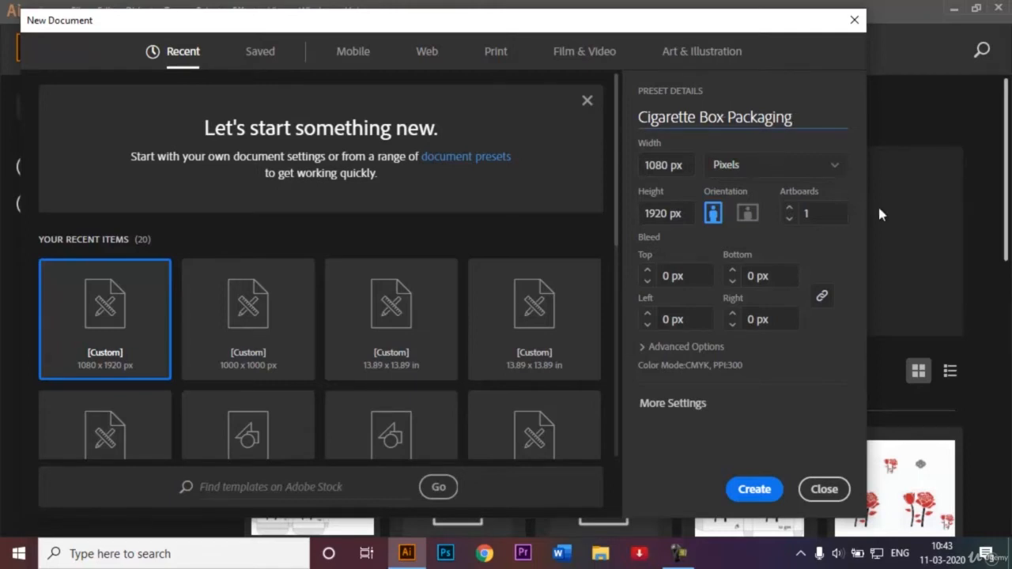
# Set the units to inches, the width to 1.72 in and the height to 3.5 in, and create the document.
pyautogui.click(837, 178)
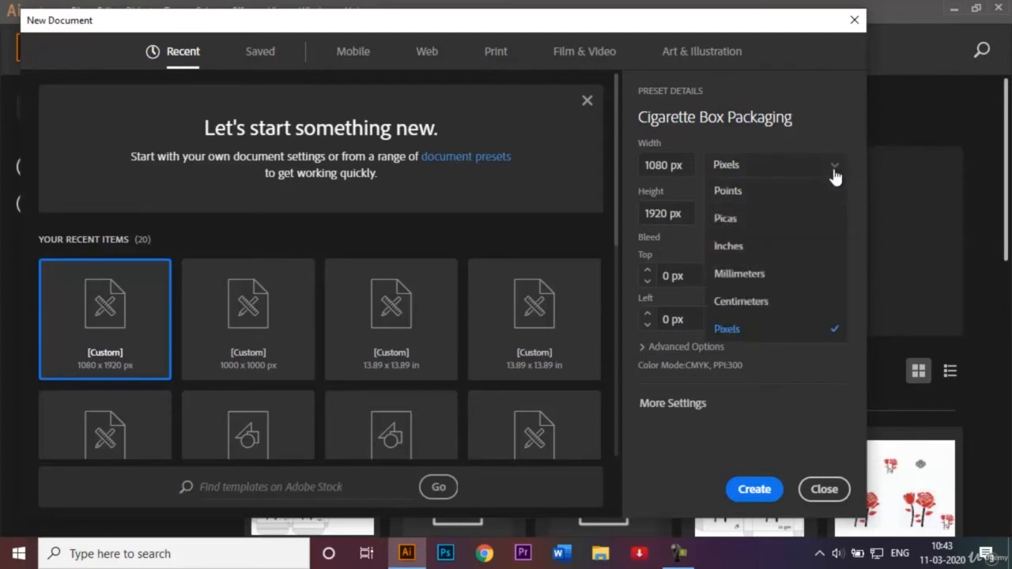
pyautogui.click(761, 246)
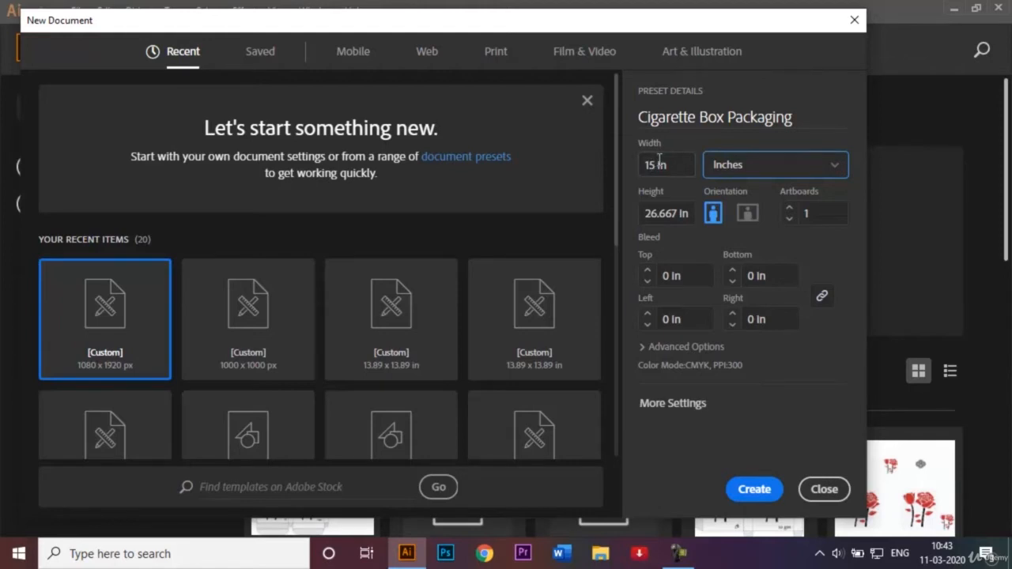
pyautogui.click(657, 163)
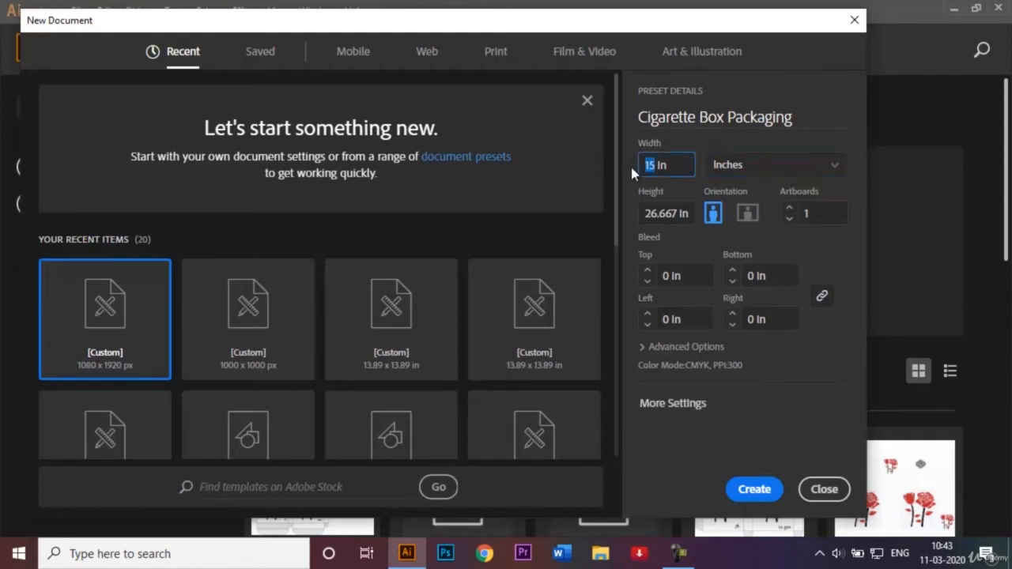
pyautogui.press('BackSpace')
pyautogui.write('1.72')
pyautogui.click(675, 210)
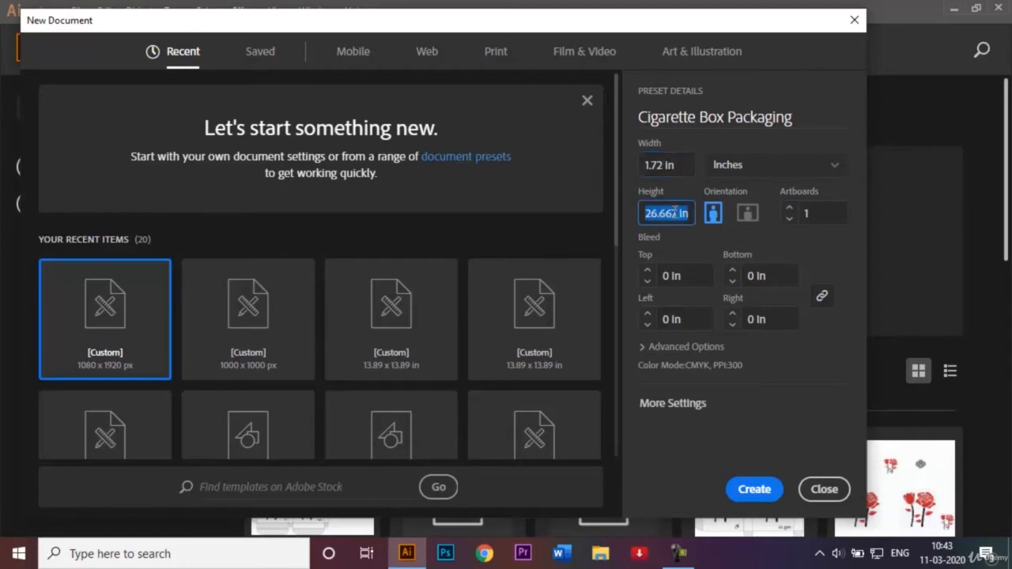
pyautogui.press('BackSpace')
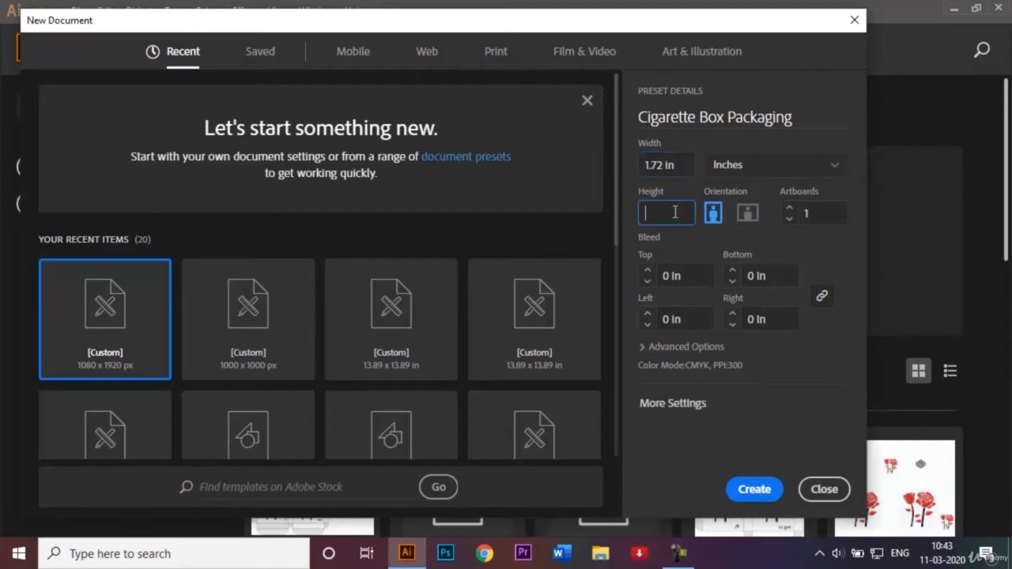
pyautogui.write('3.5')
pyautogui.click(755, 490)
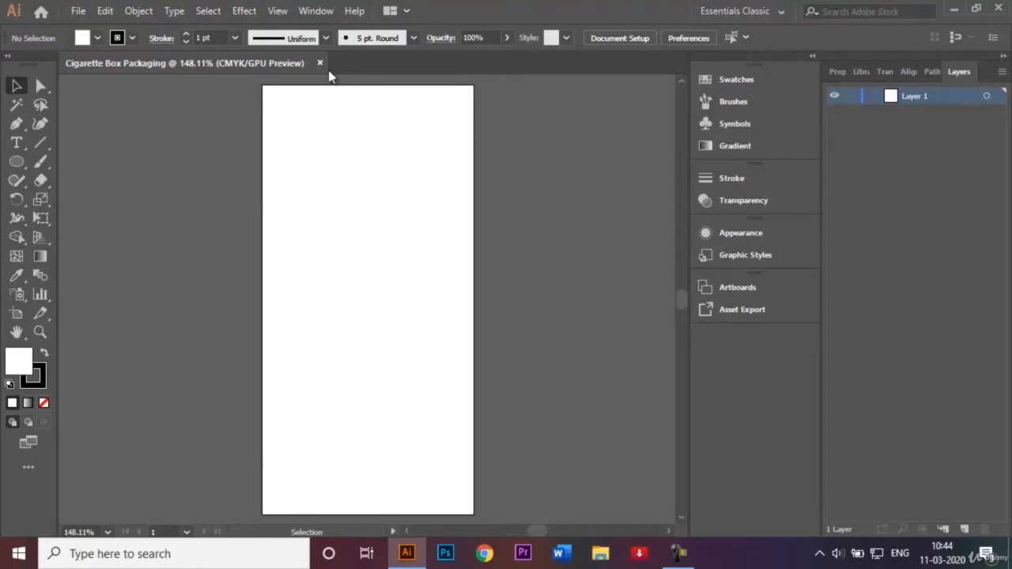
# Check the Smart Guides setting and rename Layer 1 as Template.
pyautogui.click(277, 10)
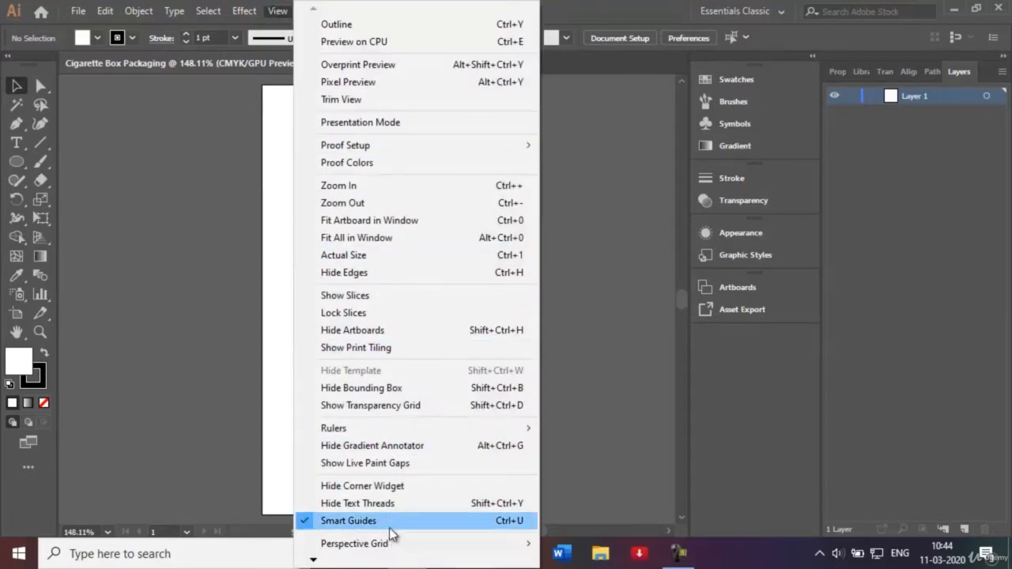
pyautogui.click(673, 357)
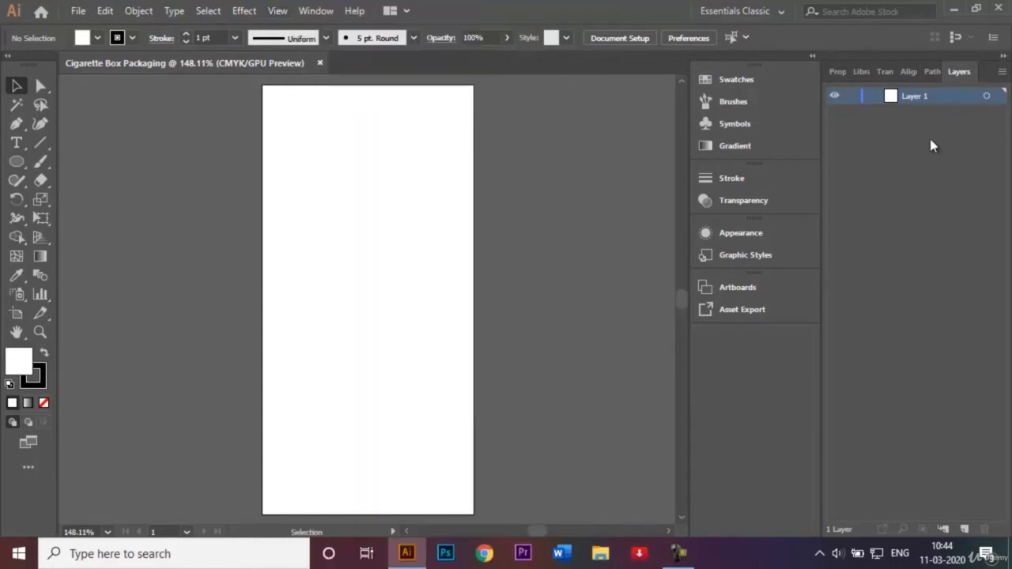
pyautogui.doubleClick(928, 96)
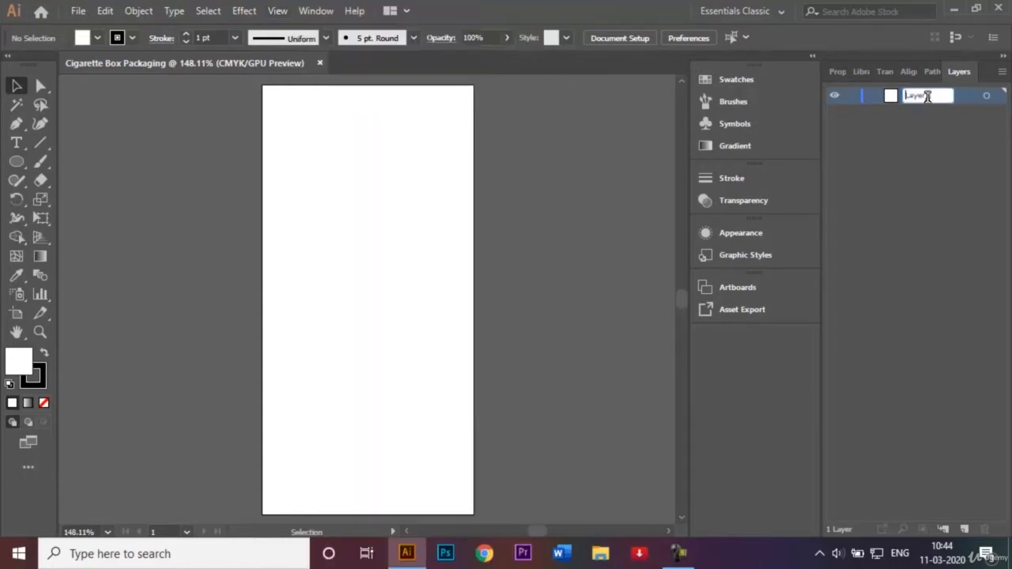
pyautogui.press('BackSpace')
pyautogui.write('Template')
pyautogui.press('Return')
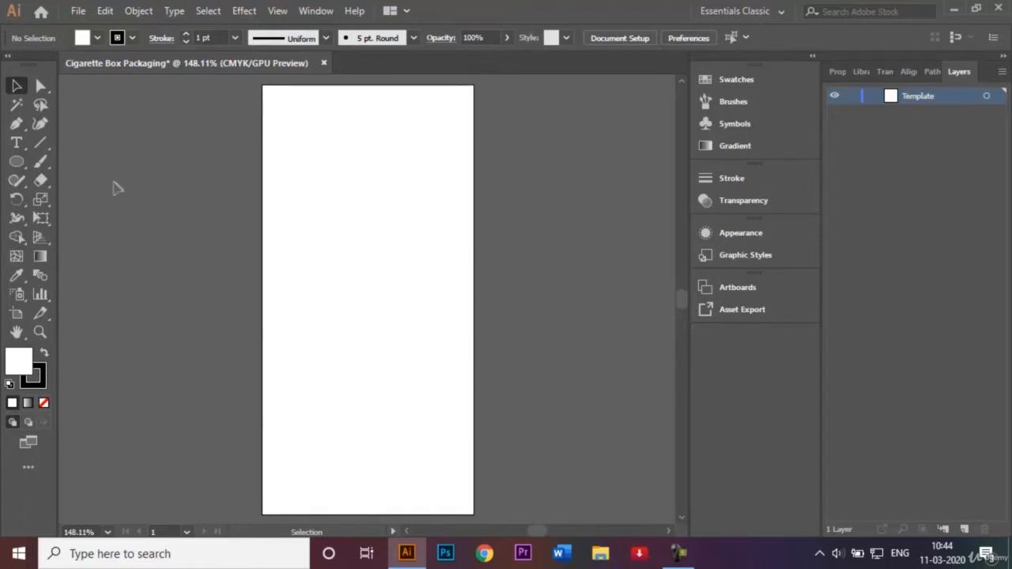
# Create a rectangle 0.45 in wide and 3.5 in high beside the artboard for the box's side panel.
pyautogui.click(19, 167)
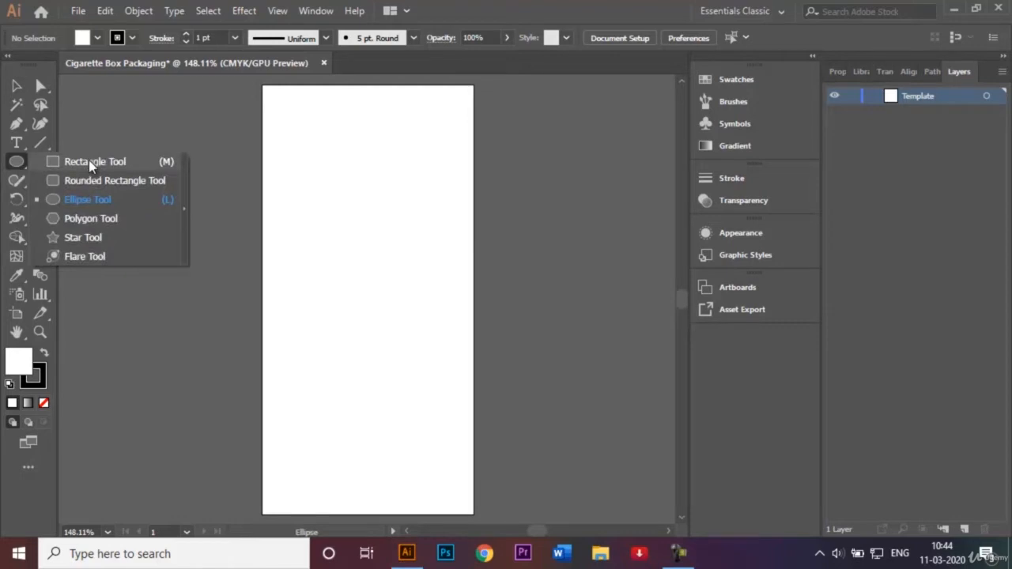
pyautogui.click(91, 164)
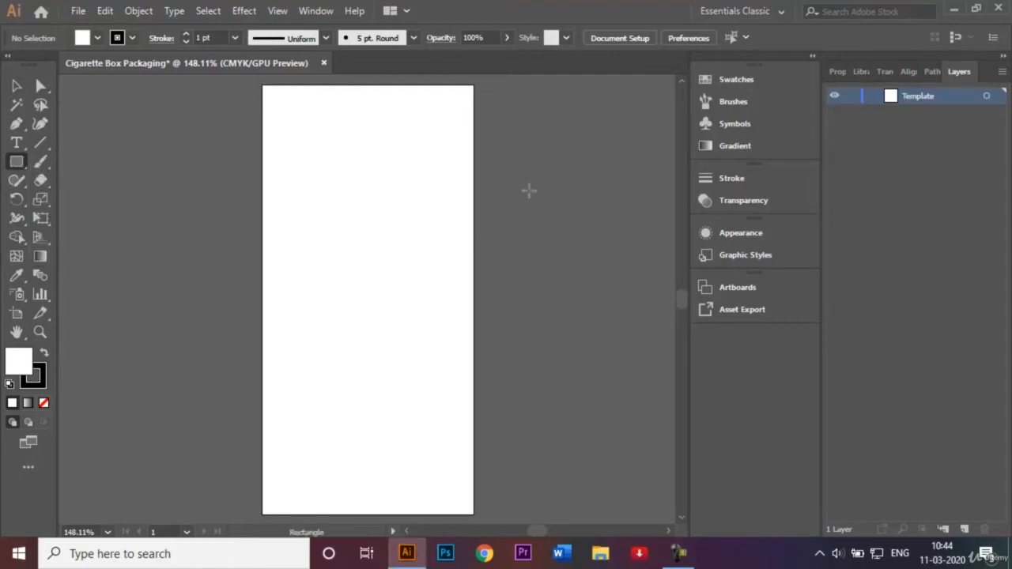
pyautogui.click(551, 202)
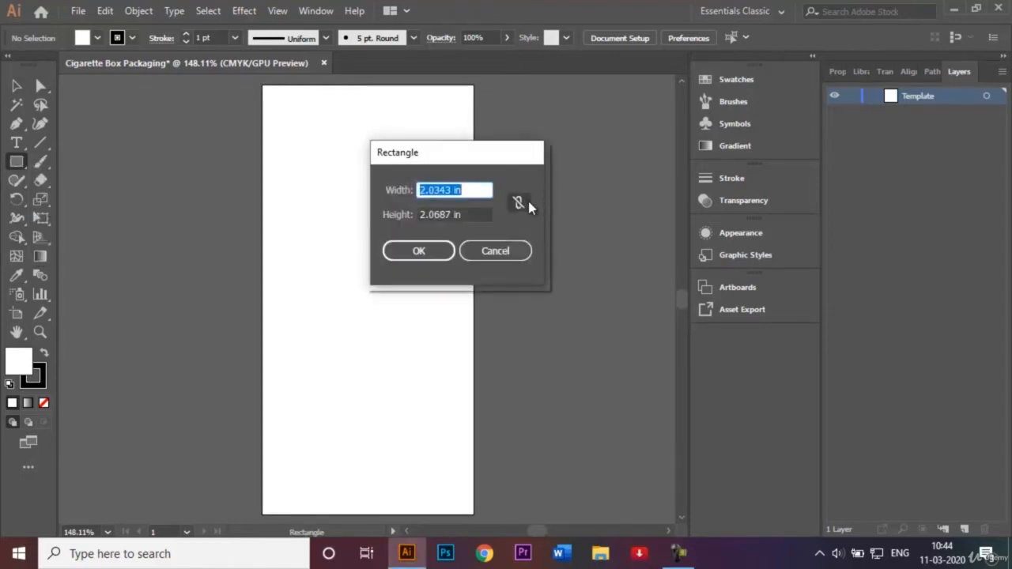
pyautogui.press('BackSpace')
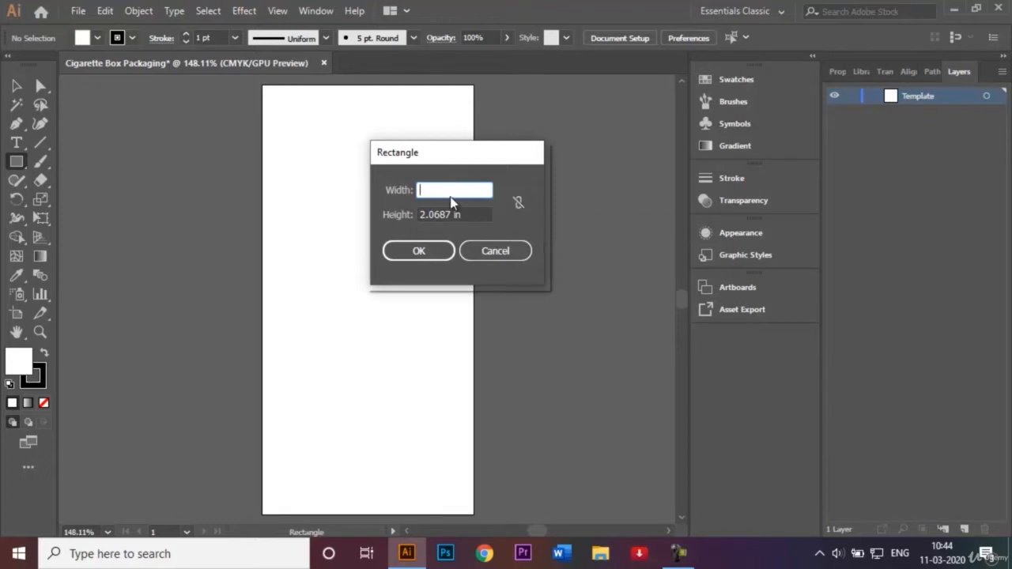
pyautogui.write('0.45')
pyautogui.doubleClick(449, 213)
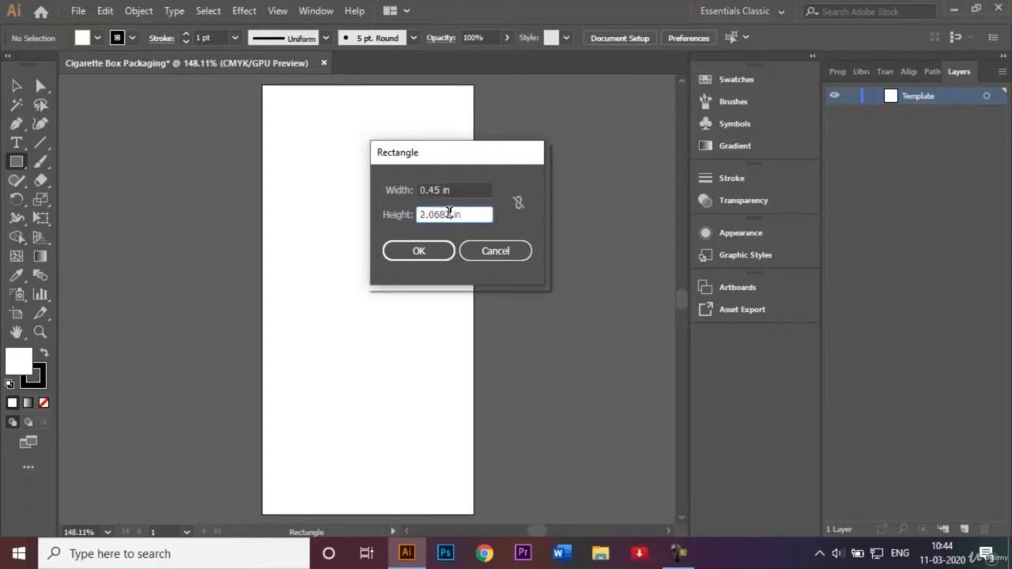
pyautogui.press('BackSpace')
pyautogui.write('3.15')
pyautogui.press('Return')
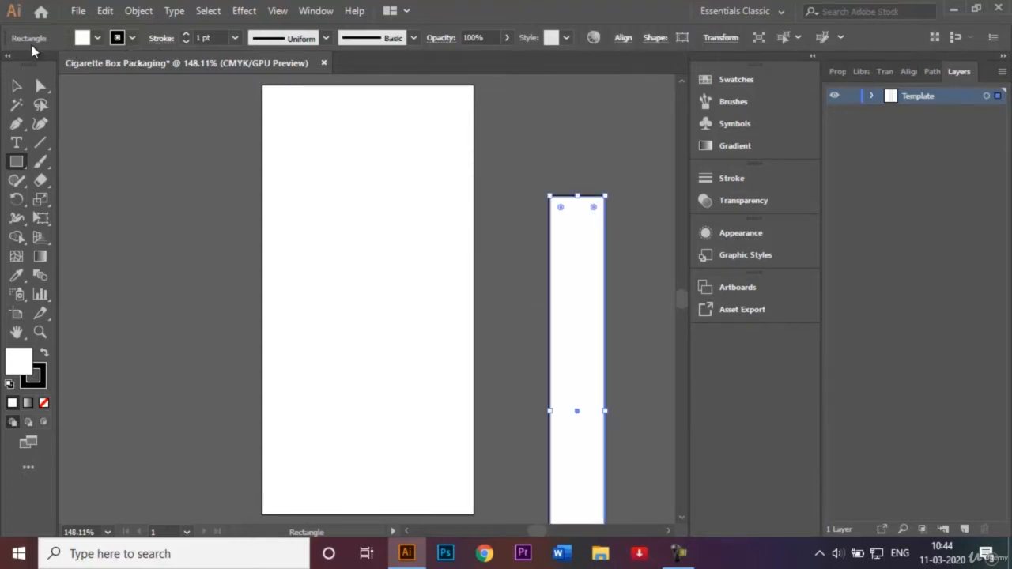
# Move the narrow rectangle flush against the artboard's right edge, aligned with its top and bottom.
pyautogui.click(23, 83)
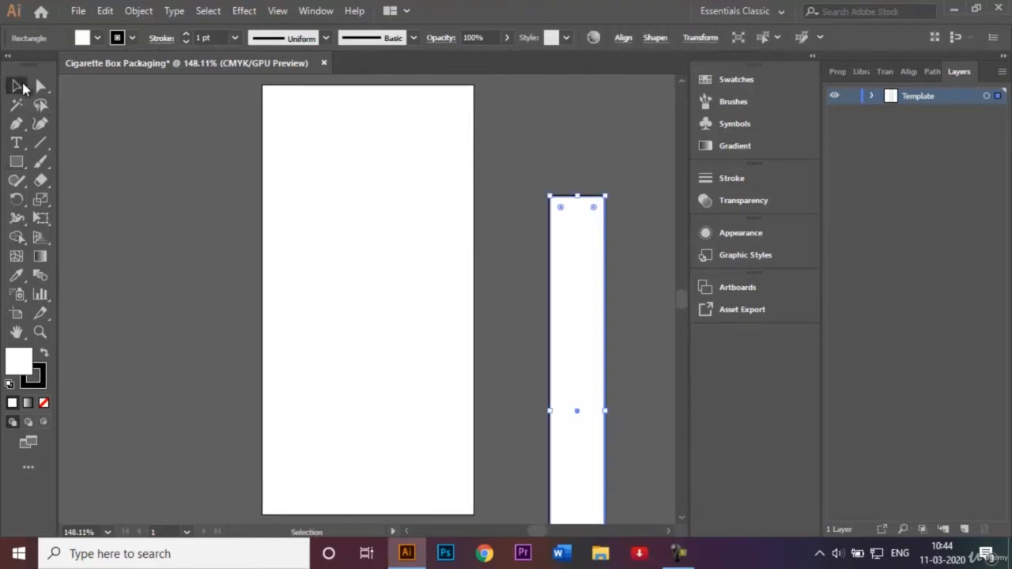
pyautogui.moveTo(580, 419); pyautogui.dragTo(506, 305)
pyautogui.click(601, 312)
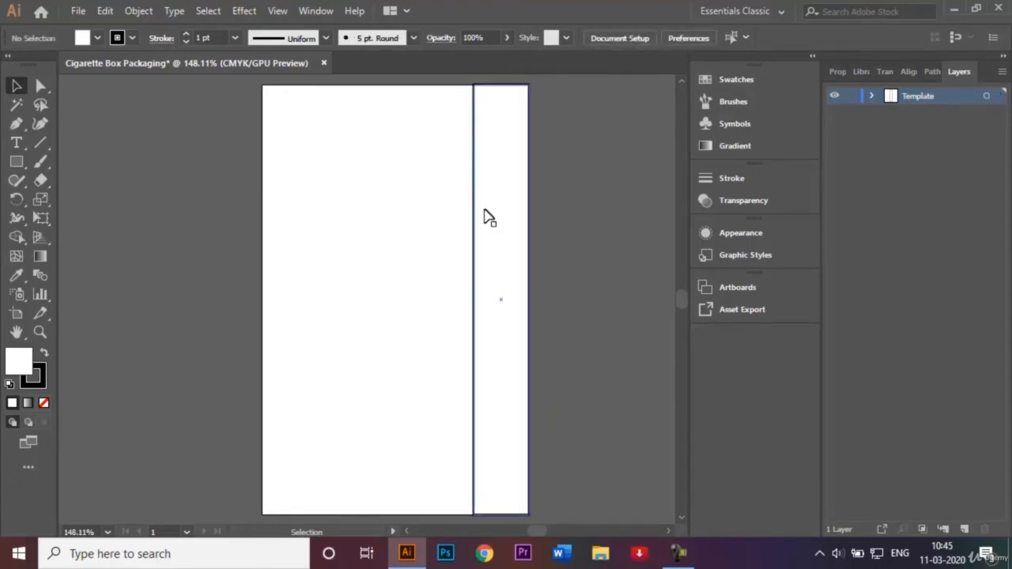
# Set the side rectangle's stroke weight to 0.5 pt.
pyautogui.click(518, 215)
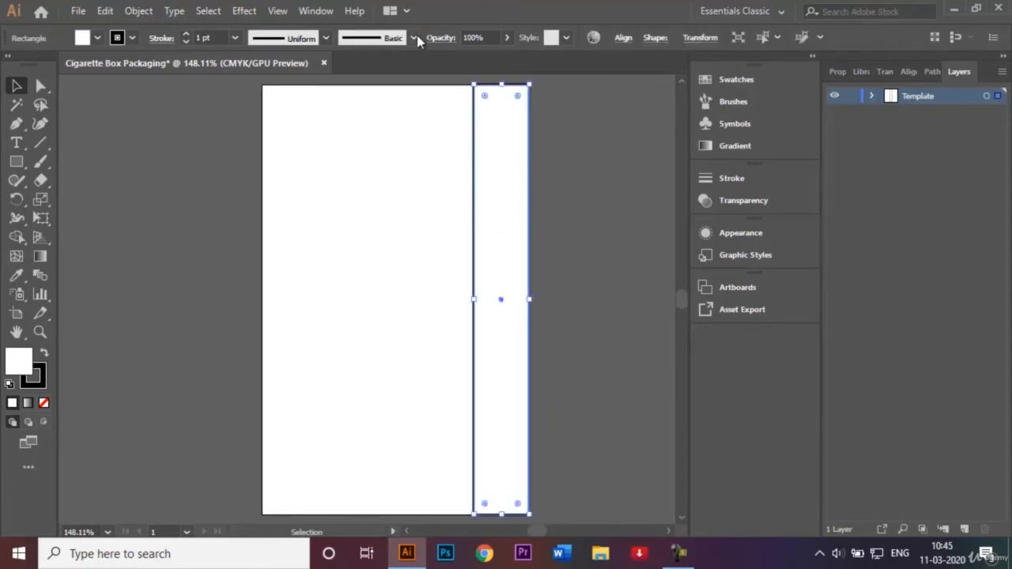
pyautogui.click(235, 38)
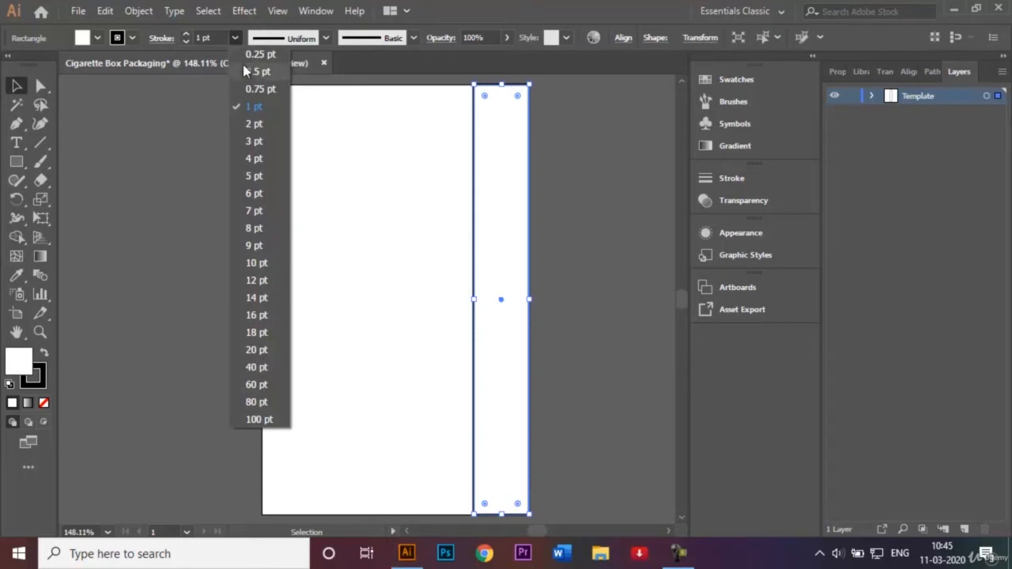
pyautogui.click(264, 76)
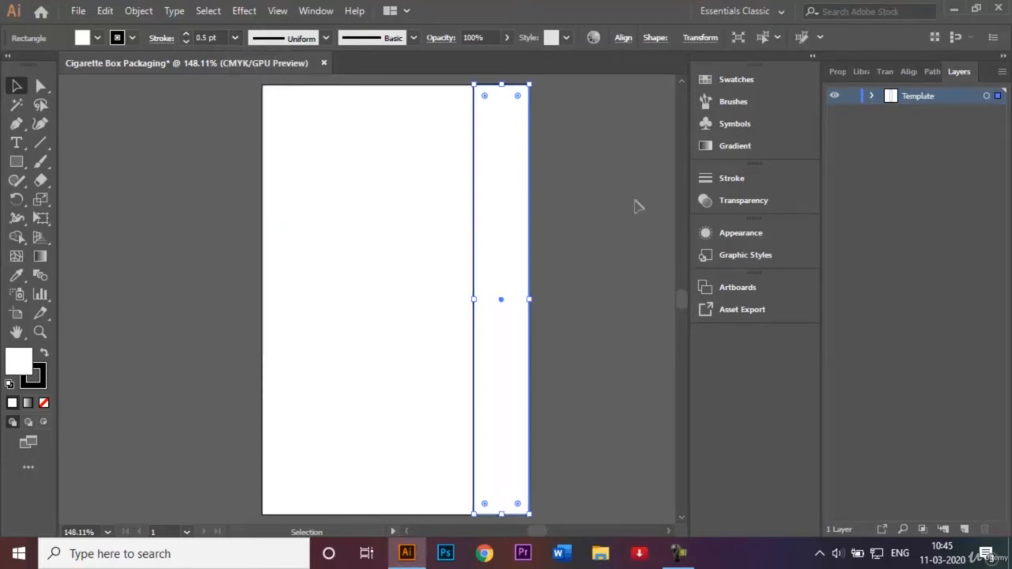
pyautogui.click(594, 231)
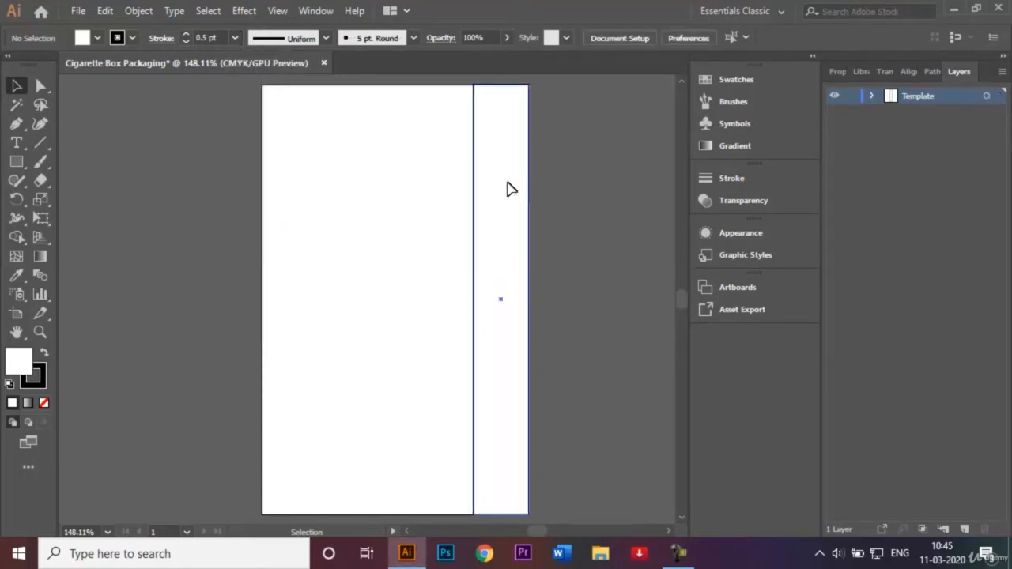
# Try a 0.25 pt stroke weight on the side rectangle and return it to 0.5 pt.
pyautogui.click(514, 196)
pyautogui.click(236, 38)
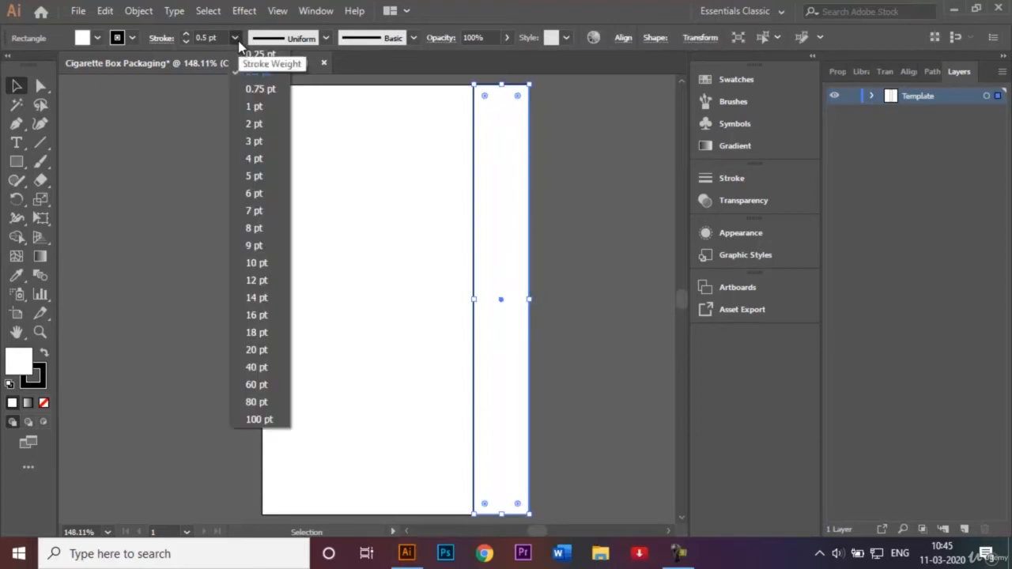
pyautogui.click(264, 55)
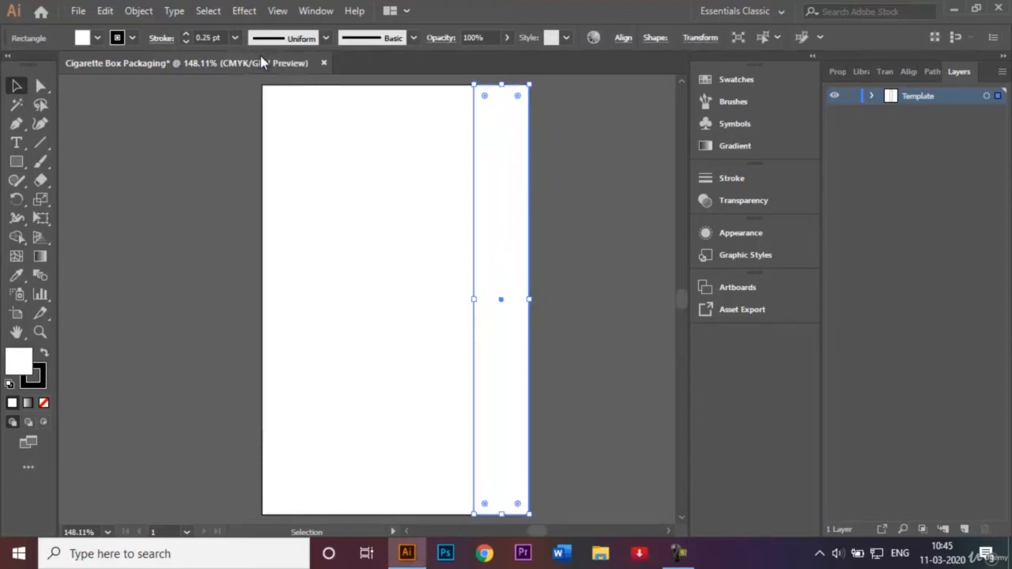
pyautogui.click(637, 209)
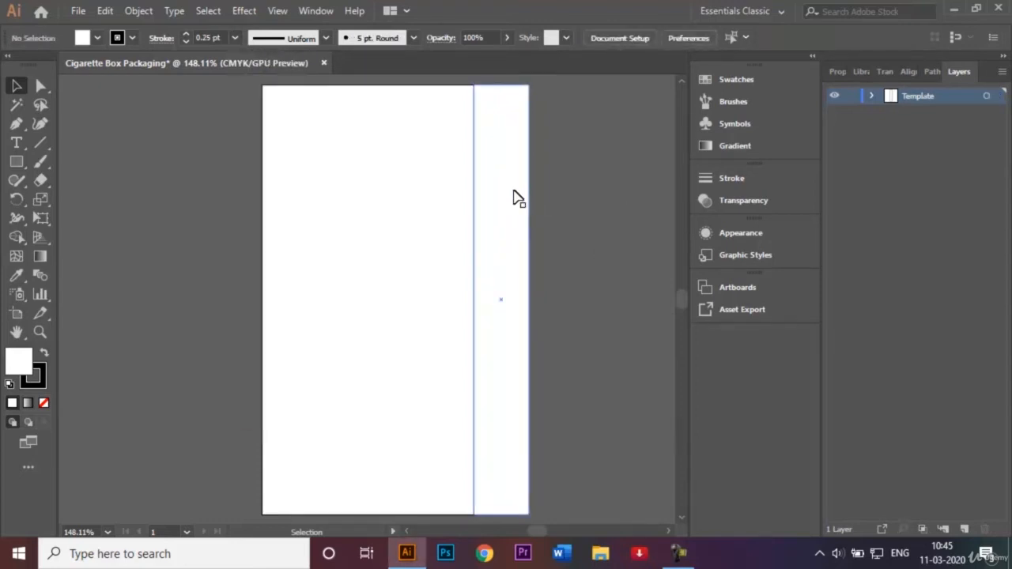
pyautogui.click(517, 198)
pyautogui.click(235, 38)
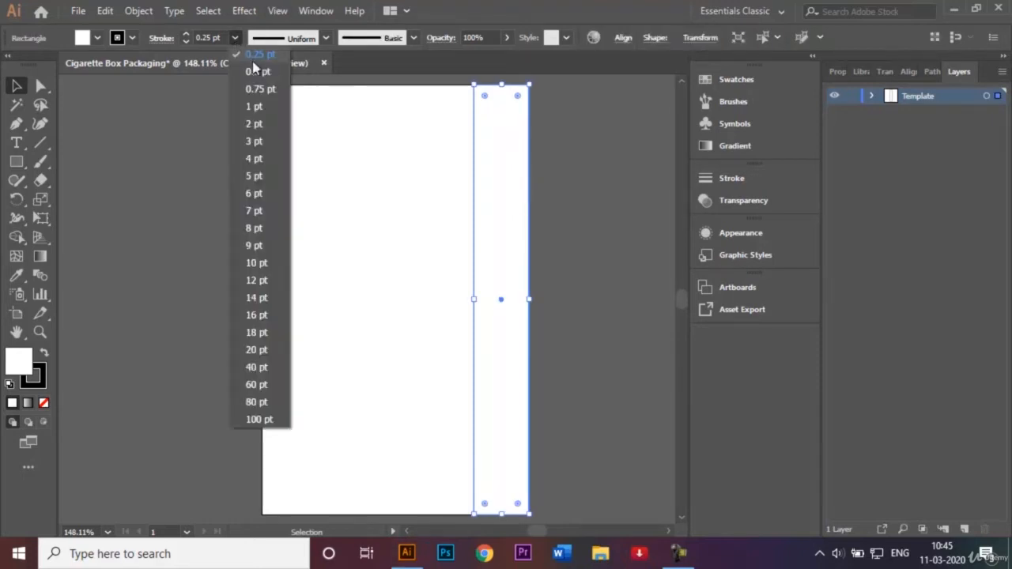
pyautogui.click(260, 73)
pyautogui.click(609, 207)
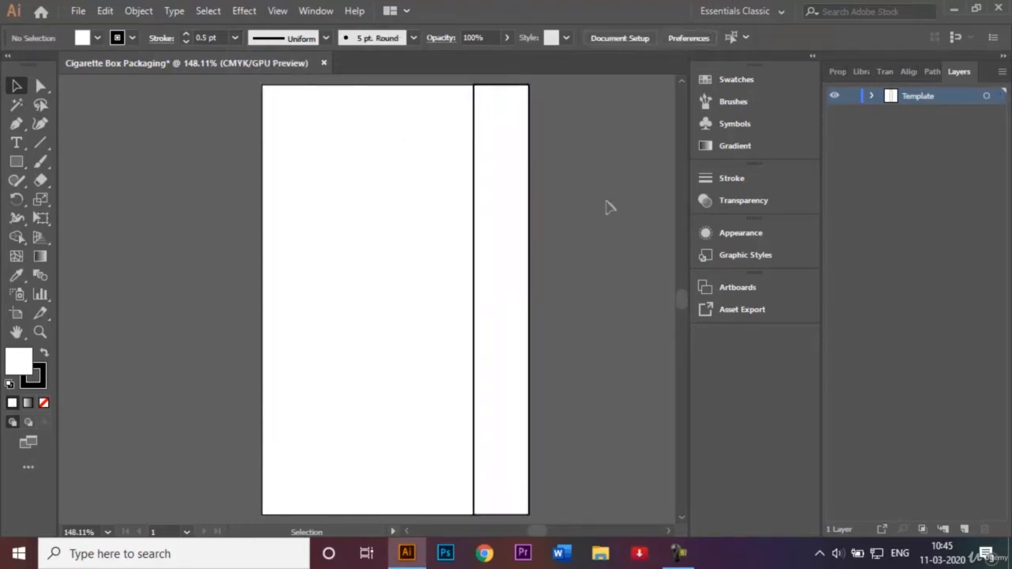
# Duplicate the side rectangle and place the copy flush against the artboard's left edge.
pyautogui.click(524, 237)
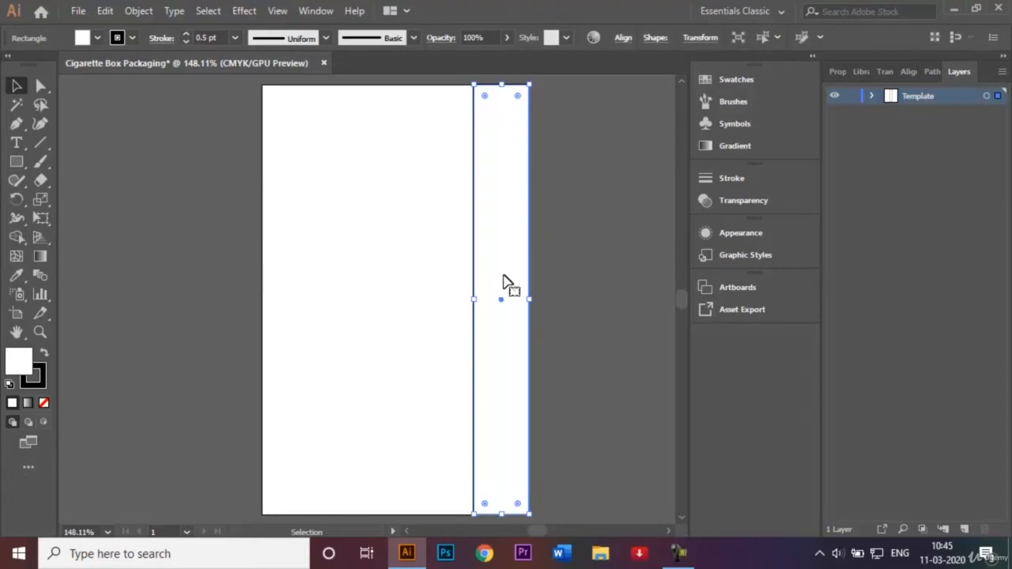
pyautogui.press('alt')
pyautogui.moveTo(501, 300); pyautogui.dragTo(235, 304)
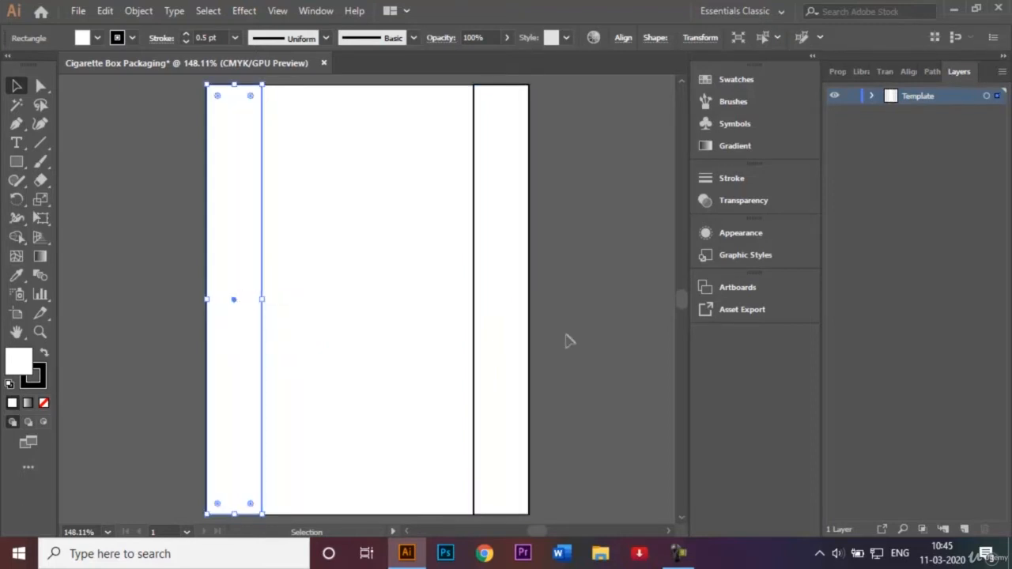
pyautogui.click(565, 341)
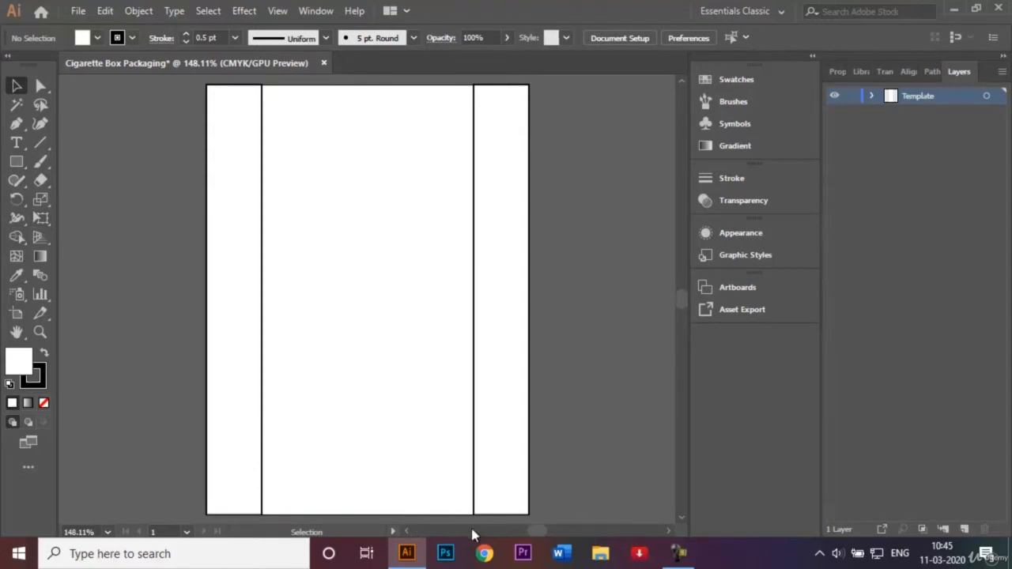
# Create a 1.72 x 3.5 in rectangle in the empty area beside the left side panel.
pyautogui.click(408, 532)
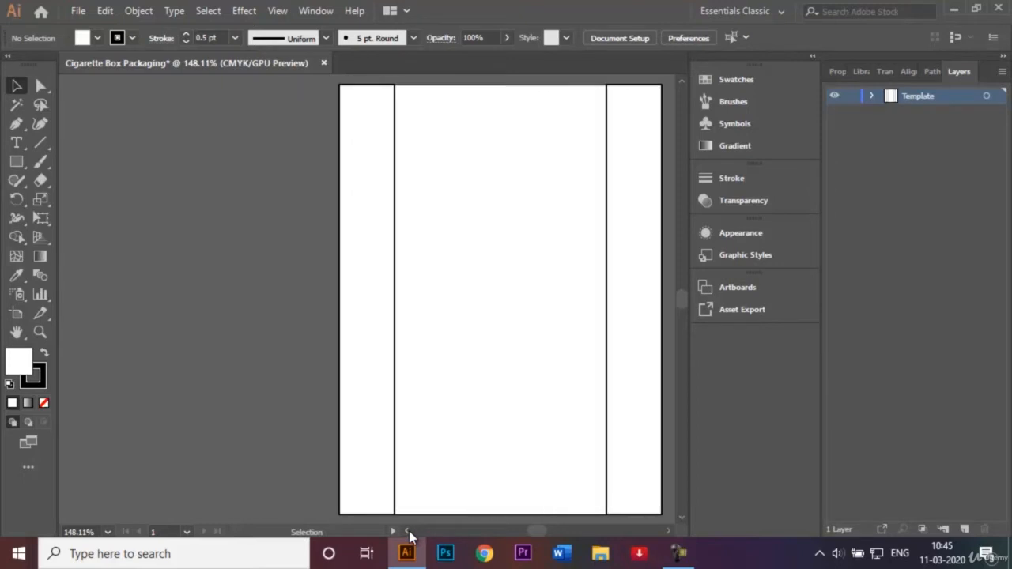
pyautogui.click(15, 169)
pyautogui.click(211, 258)
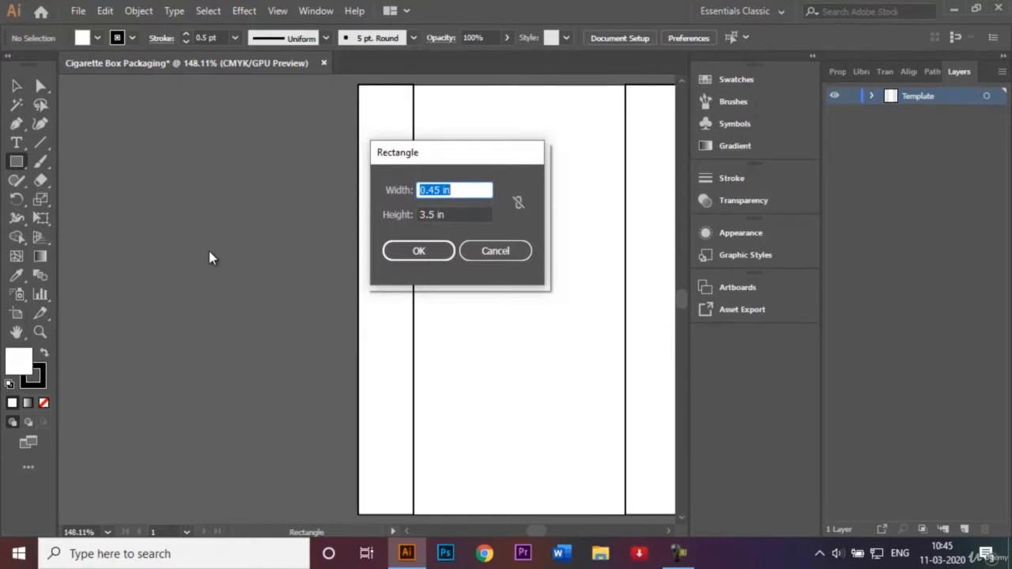
pyautogui.press('BackSpace')
pyautogui.write('1.72')
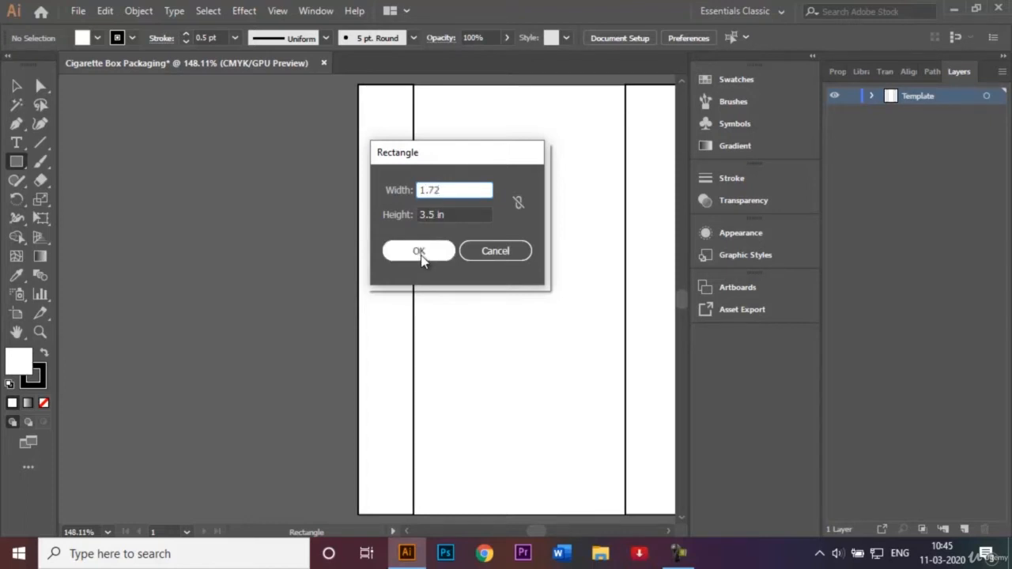
pyautogui.click(419, 251)
# Move the new 1.72 in wide panel flush against the left side panel's outer edge, aligned with its top and bottom.
pyautogui.click(17, 87)
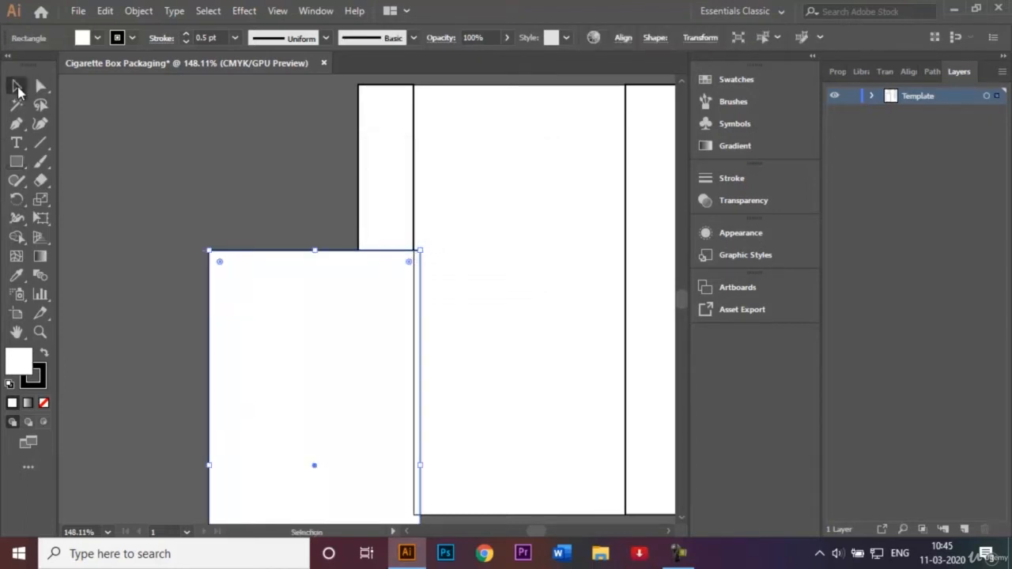
pyautogui.scroll(2, 319, 459)
pyautogui.scroll(-3, 316, 459)
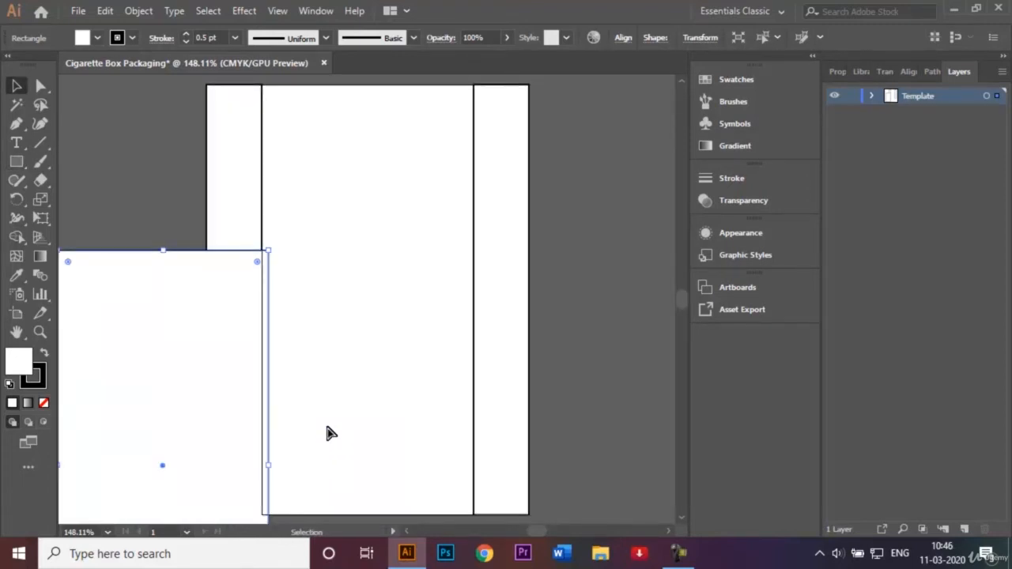
pyautogui.hotkey('ctrl', '1')
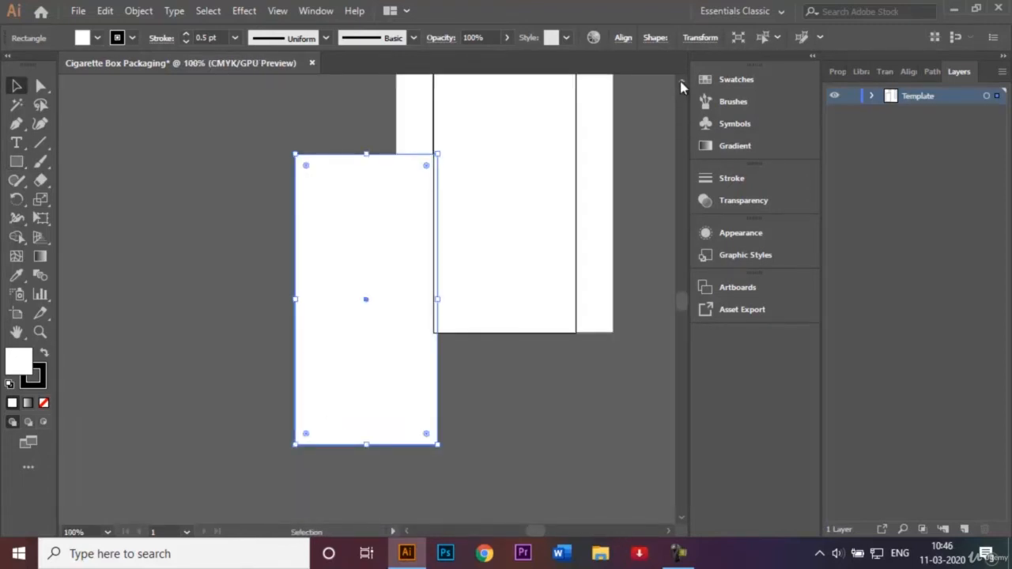
pyautogui.click(682, 82)
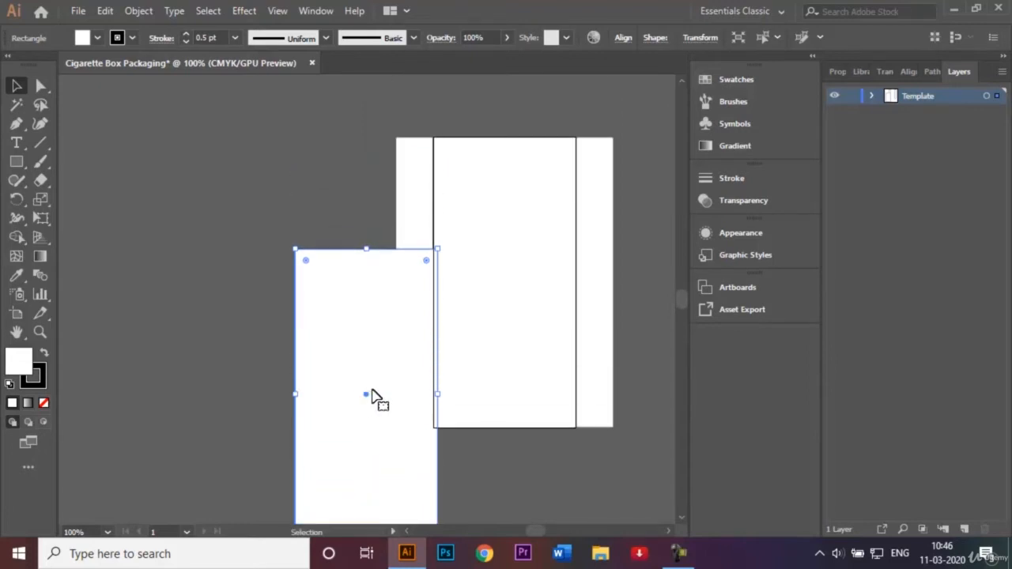
pyautogui.moveTo(365, 394); pyautogui.dragTo(324, 281)
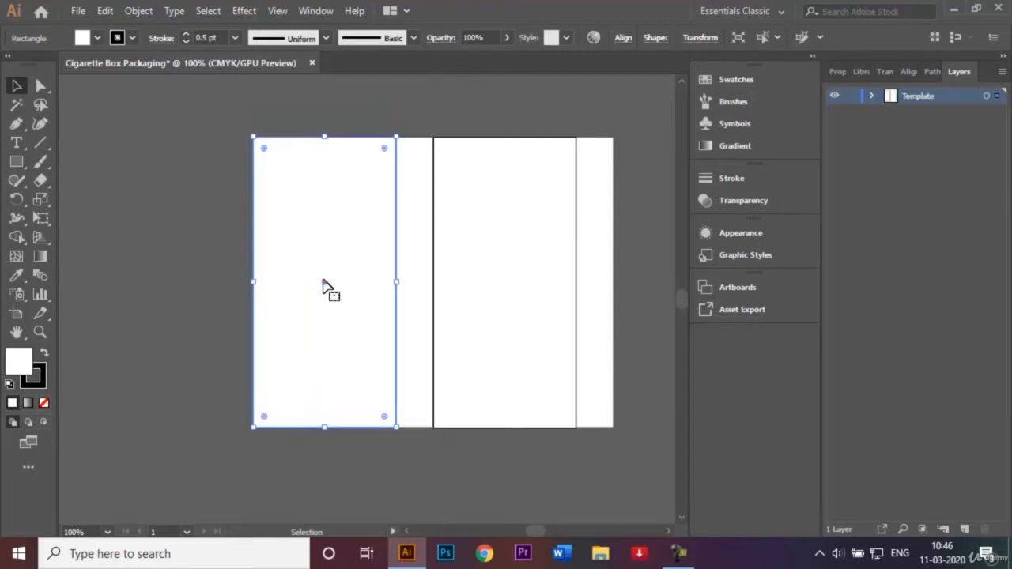
pyautogui.click(493, 122)
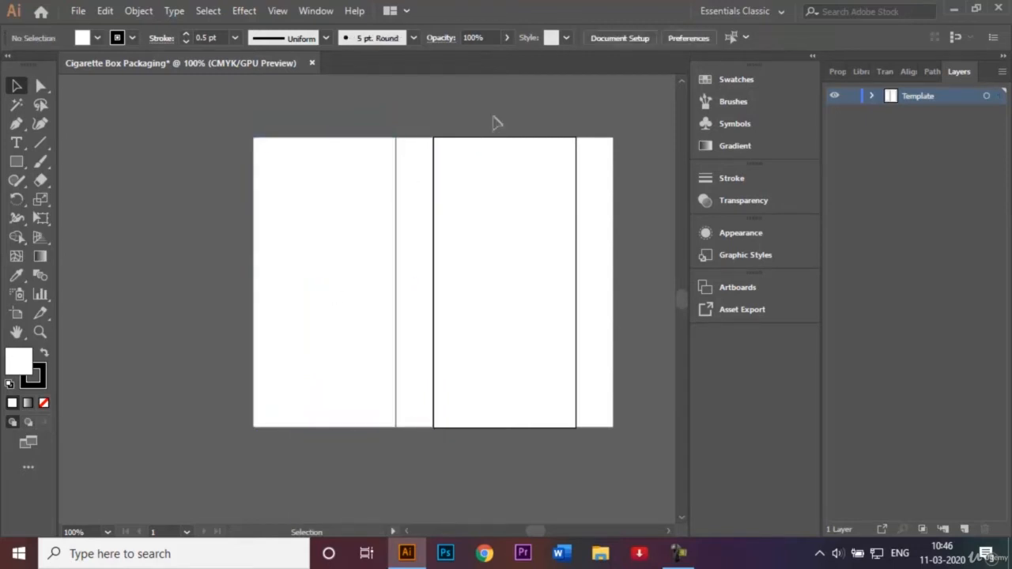
# Duplicate the right side panel and place the copy flush against the outer left edge of the new wide panel.
pyautogui.click(594, 172)
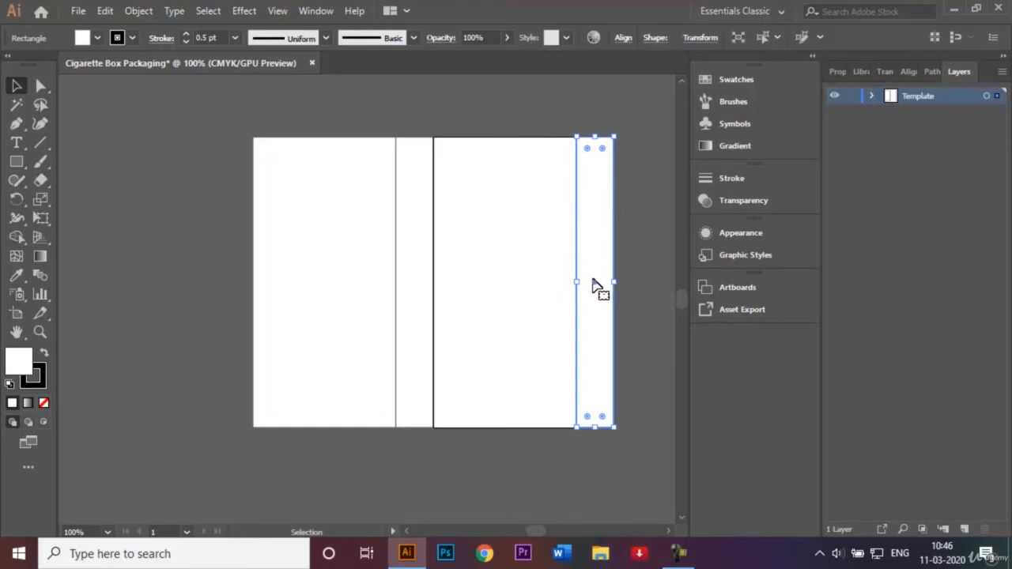
pyautogui.moveTo(597, 283); pyautogui.dragTo(235, 287)
pyautogui.click(146, 236)
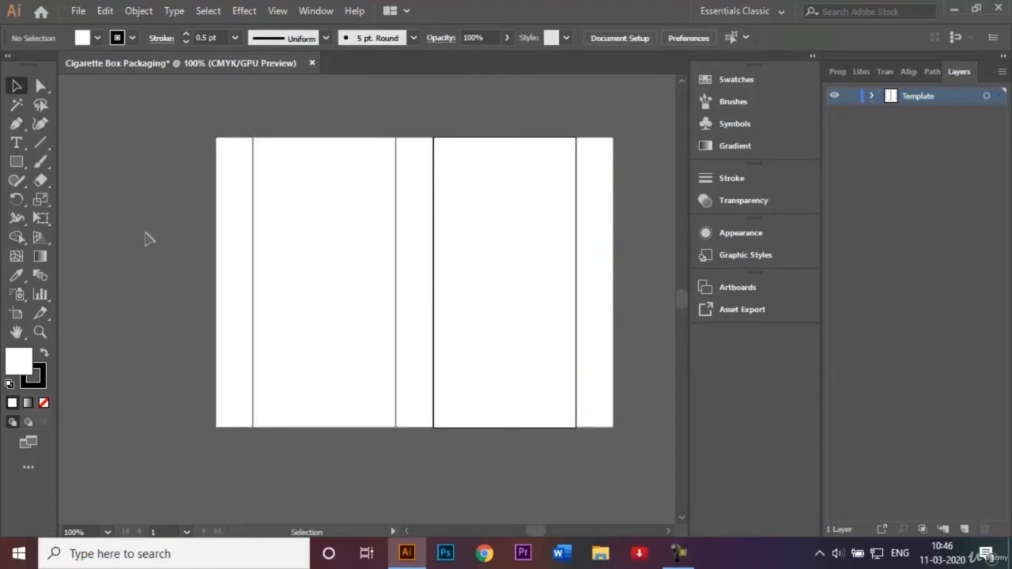
# Lower the outer top corner of the leftmost narrow panel by about 0.28 in to give the flap a slanted top edge.
pyautogui.click(229, 167)
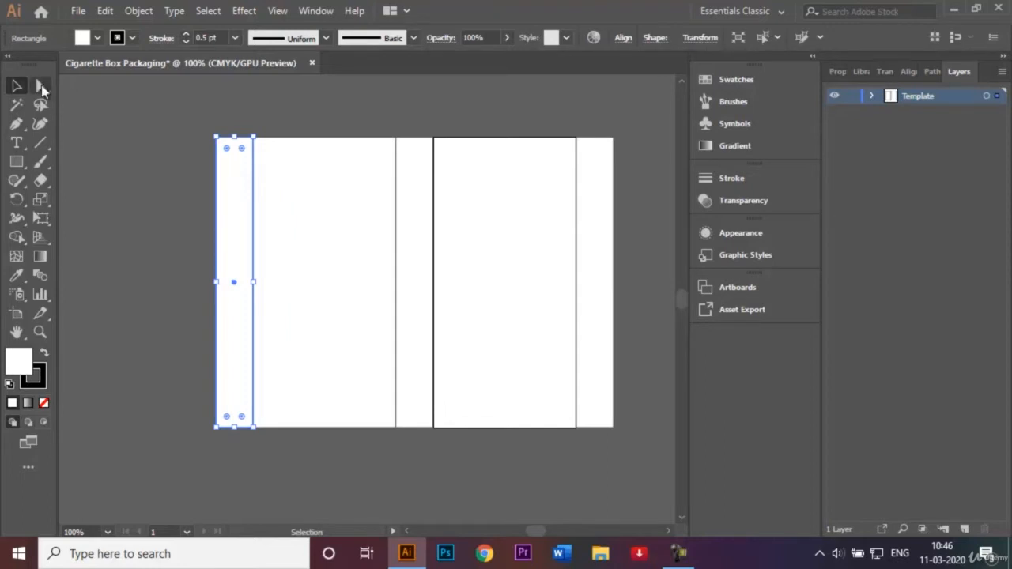
pyautogui.click(40, 85)
pyautogui.click(217, 139)
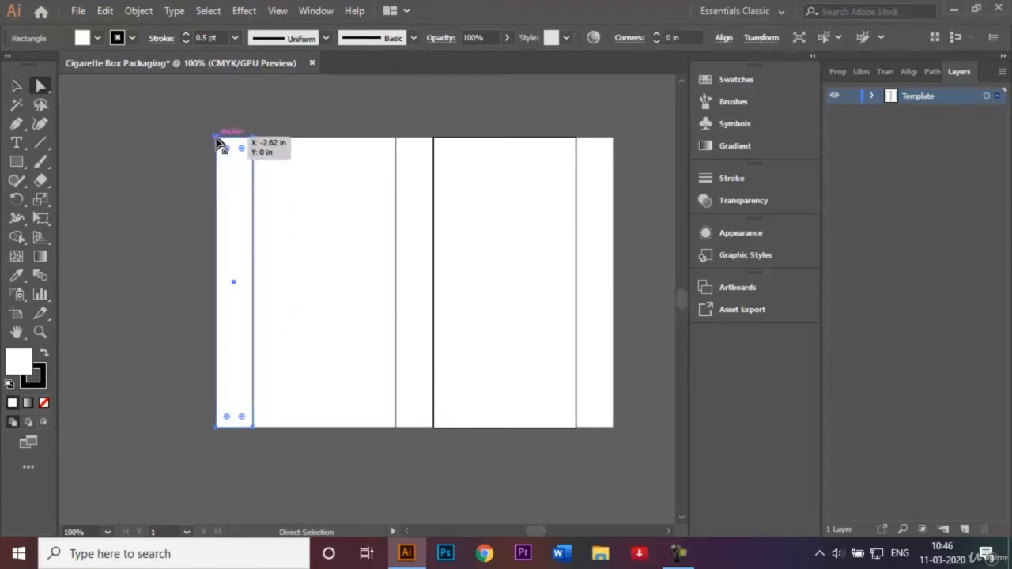
pyautogui.click(218, 140)
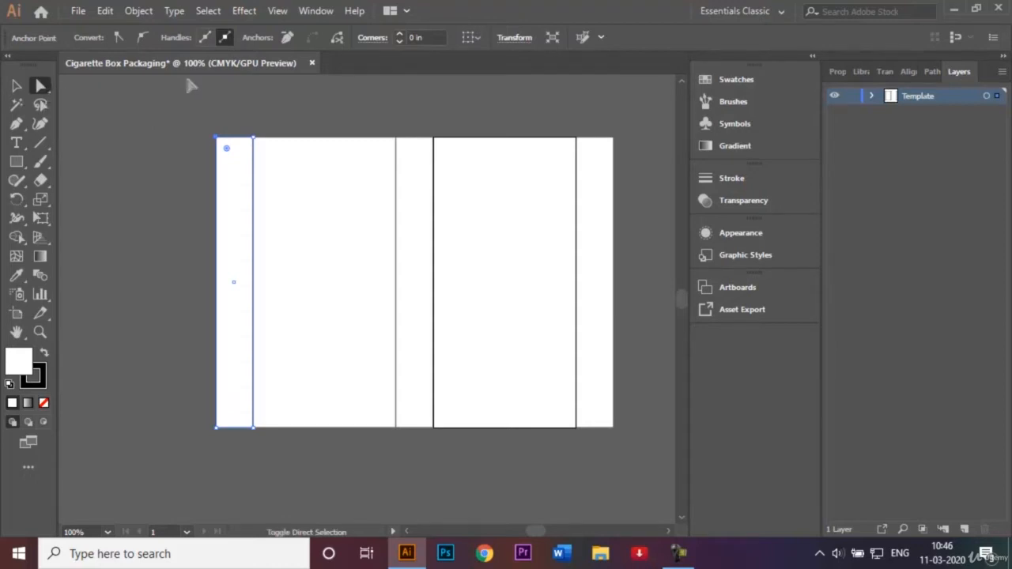
pyautogui.hotkey('shift', 'Down')
pyautogui.hotkey('shift', 'Down')
pyautogui.hotkey('shift', 'Down')
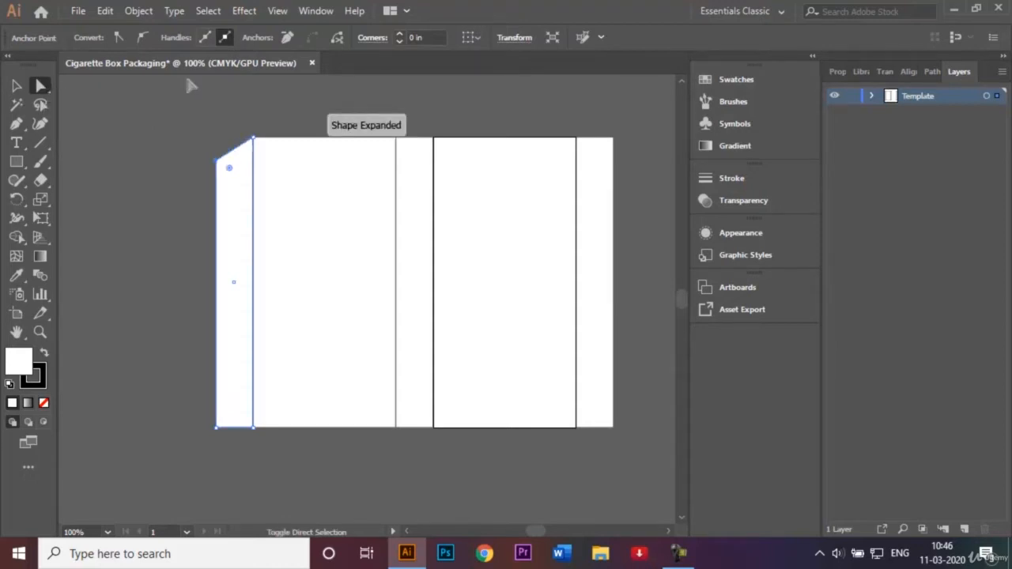
# Raise the outer bottom corner of the leftmost flap by about 0.28 in to mirror the slanted top edge.
pyautogui.click(217, 427)
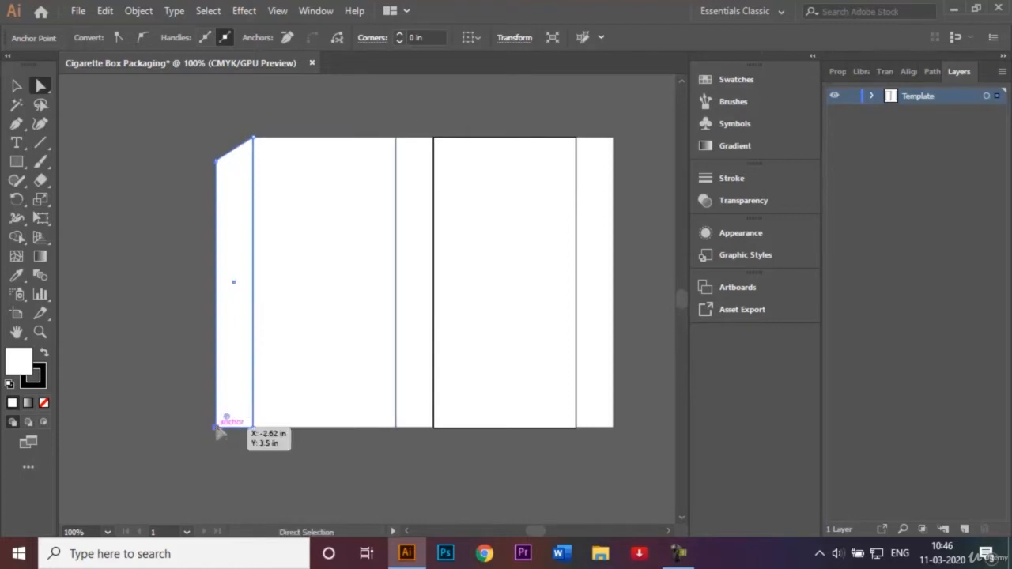
pyautogui.hotkey('shift', 'Up')
pyautogui.hotkey('shift', 'Up')
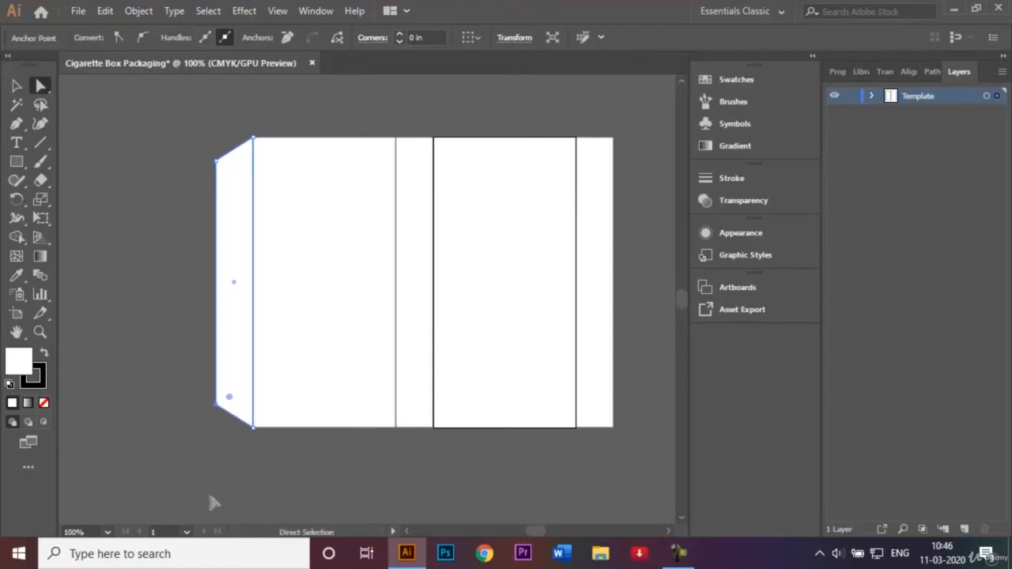
pyautogui.click(16, 85)
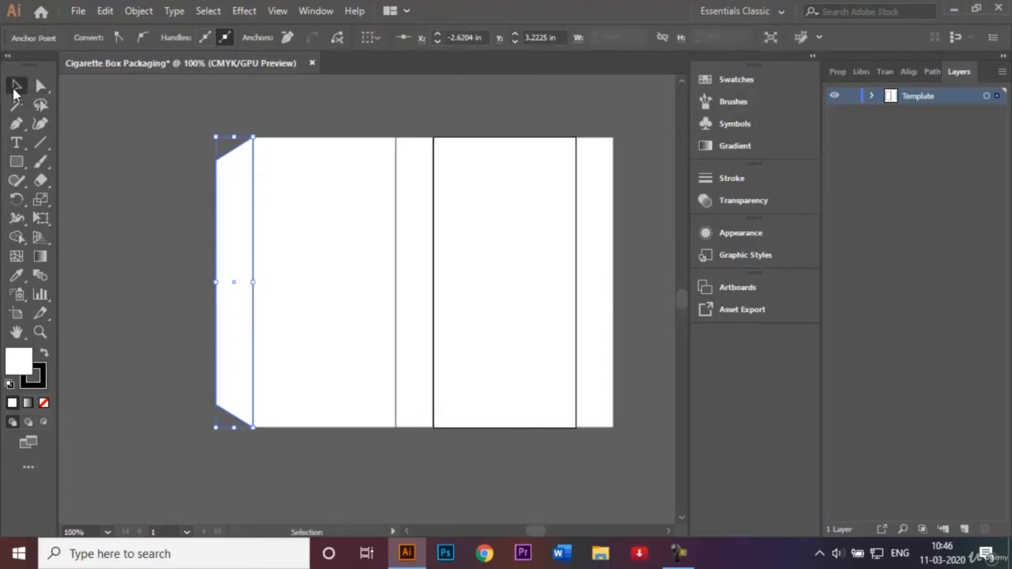
pyautogui.click(128, 136)
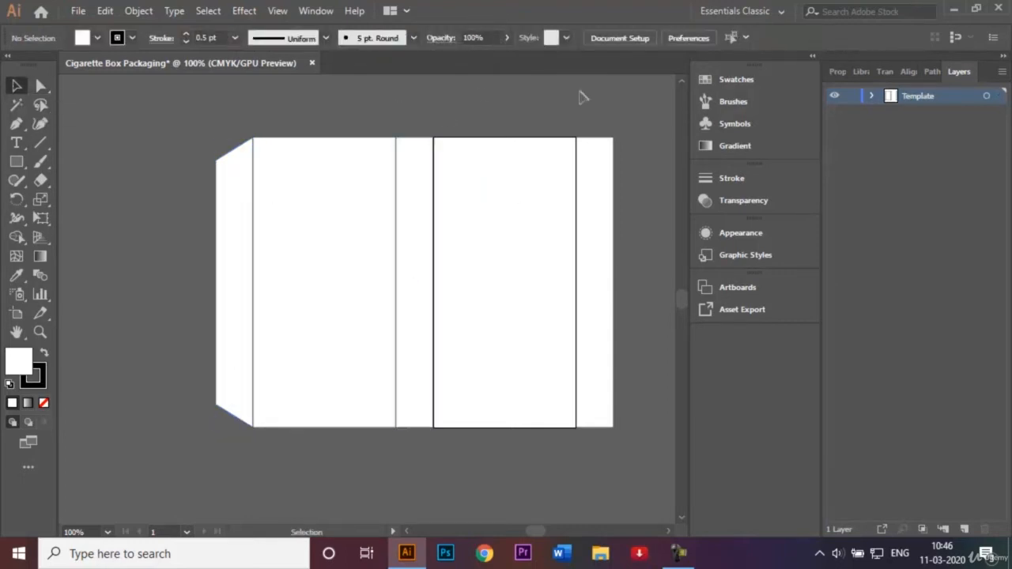
# Create a 1.72 x 0.45 in rectangle in the empty area above the panels.
pyautogui.click(684, 80)
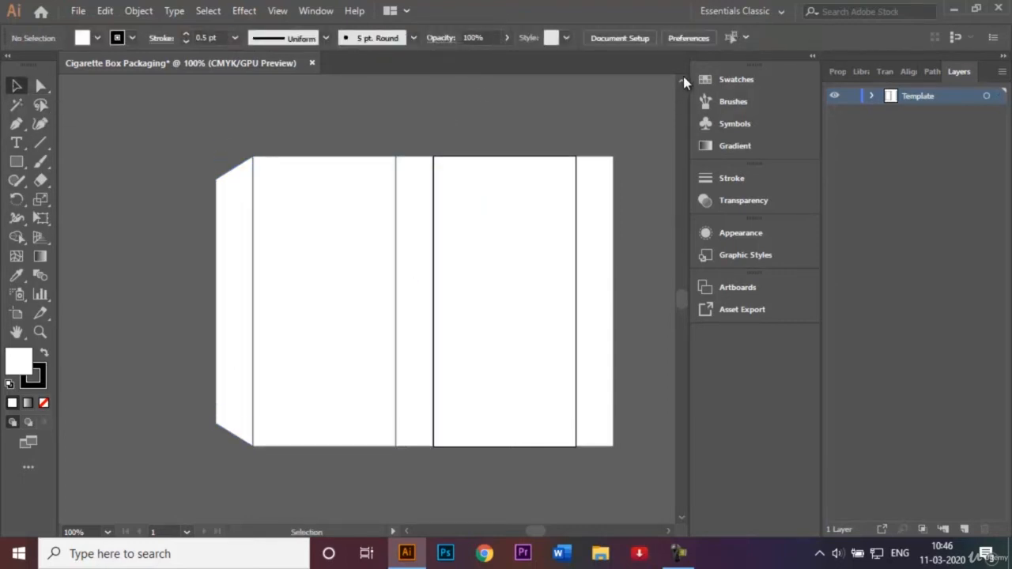
pyautogui.click(15, 162)
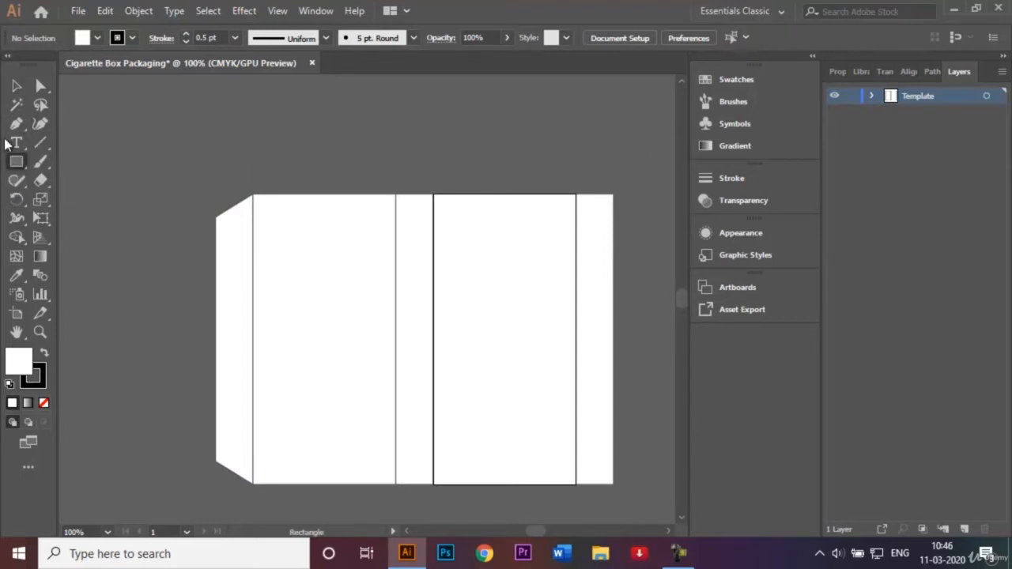
pyautogui.click(293, 142)
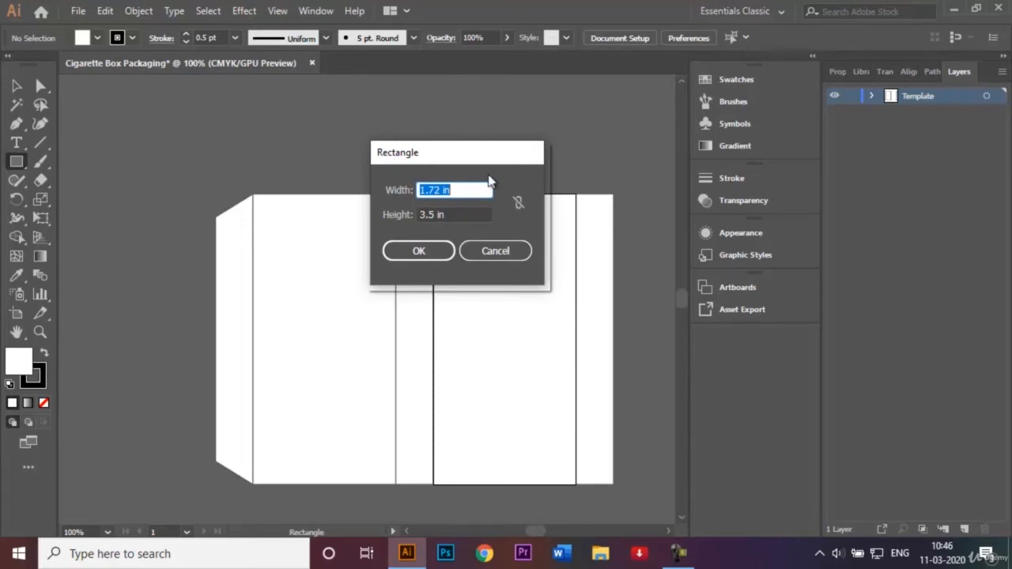
pyautogui.click(436, 215)
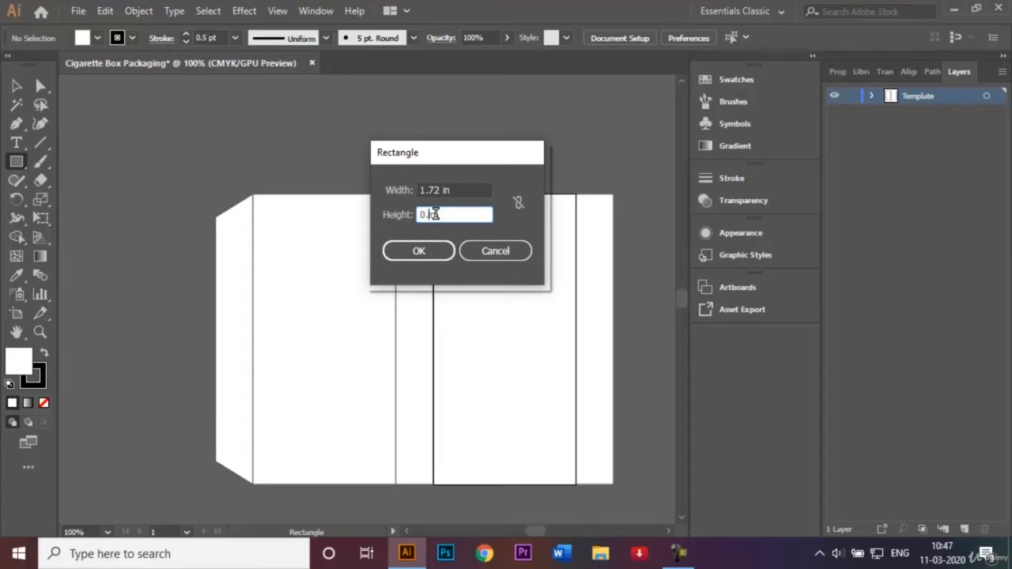
pyautogui.press('Return')
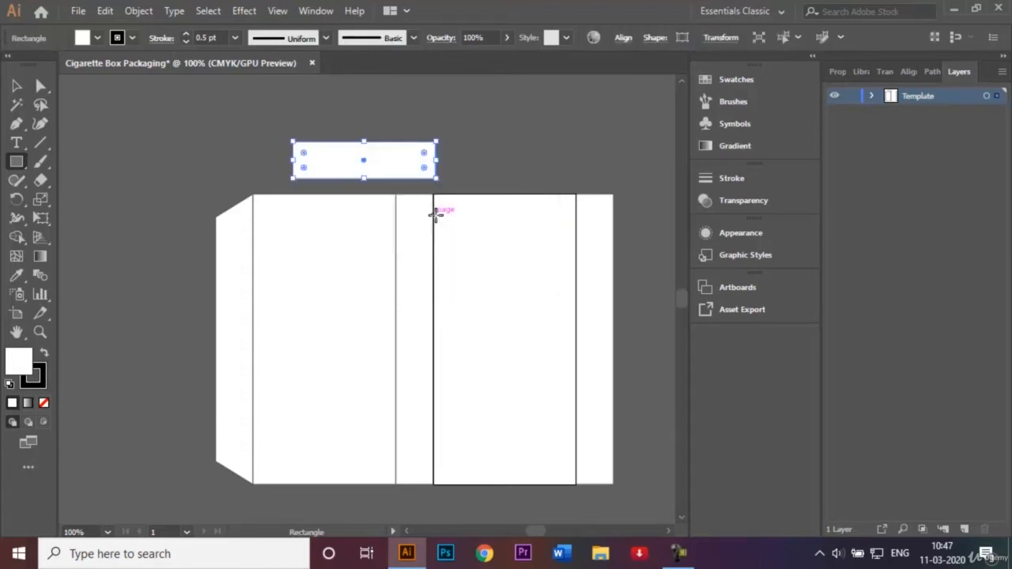
# Place the 0.45 in high rectangle flush on the top edge of the left wide panel, matching its sides.
pyautogui.click(17, 85)
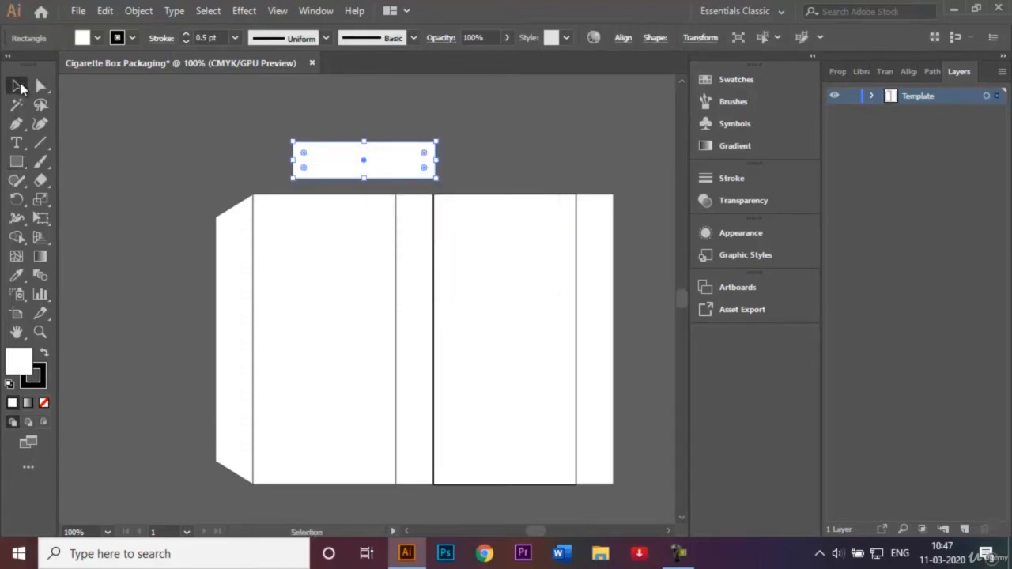
pyautogui.moveTo(363, 161); pyautogui.dragTo(323, 178)
pyautogui.click(462, 141)
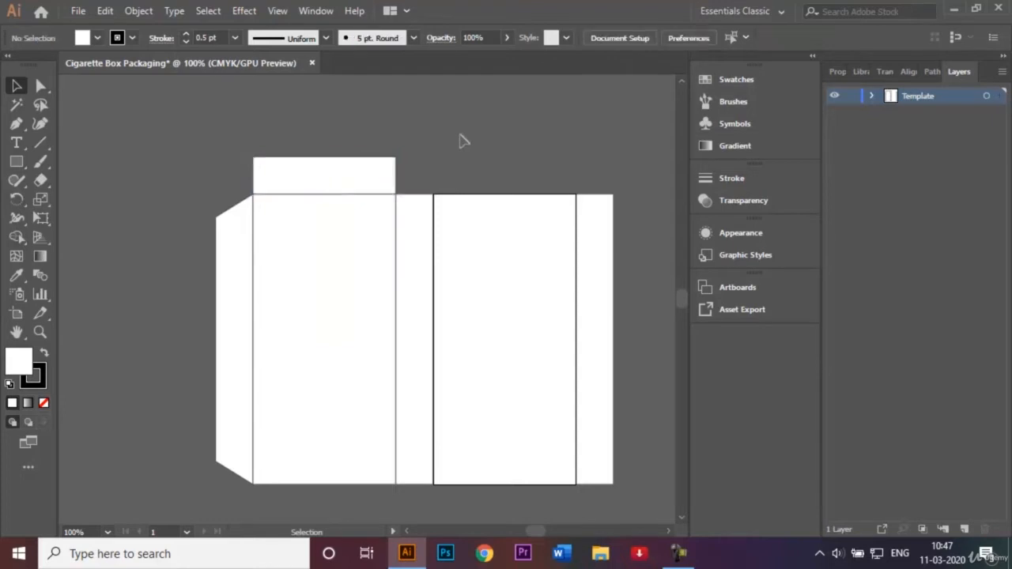
# Duplicate the top flap and place the copy flush on the top edge of the right wide panel.
pyautogui.click(348, 188)
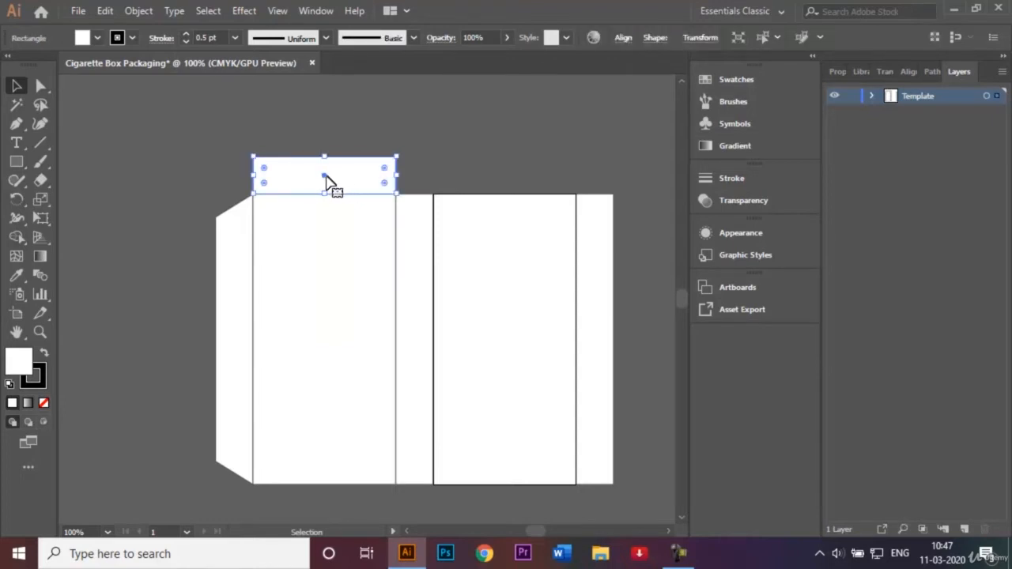
pyautogui.moveTo(327, 181); pyautogui.dragTo(507, 179)
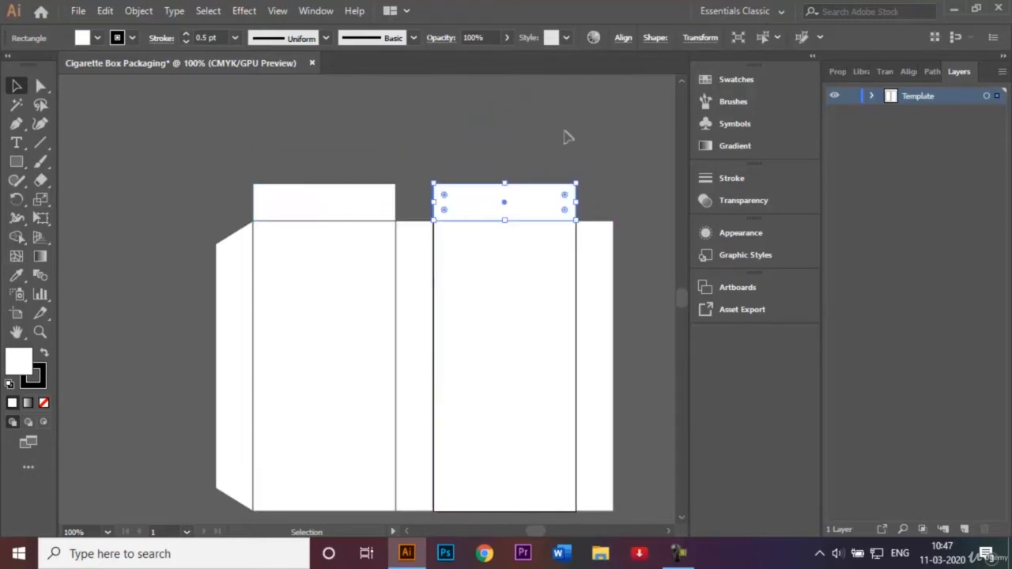
pyautogui.click(567, 136)
# Duplicate both top flaps together and place the copies flush against the bottom edges of the two wide panels.
pyautogui.click(681, 518)
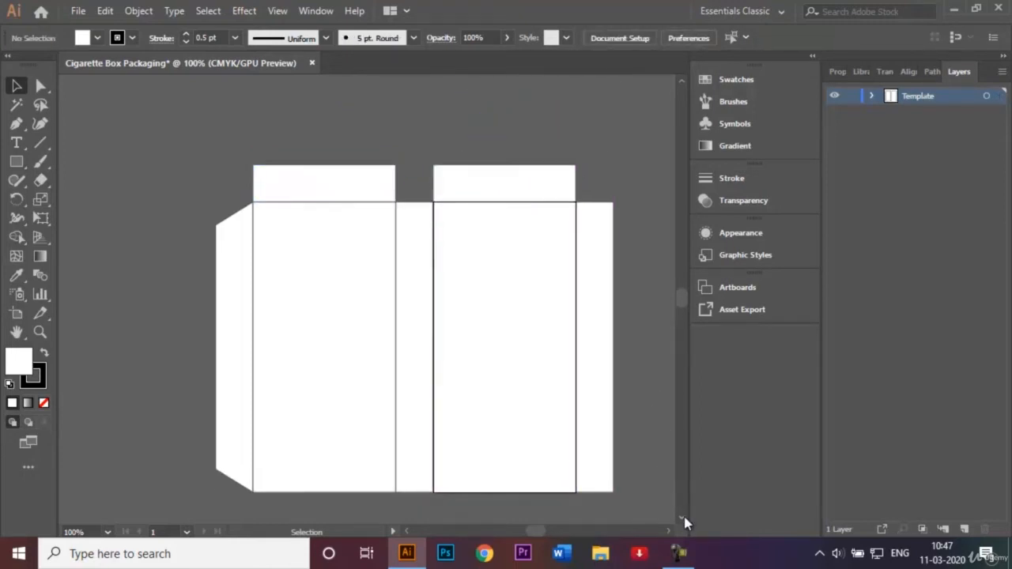
pyautogui.click(349, 151)
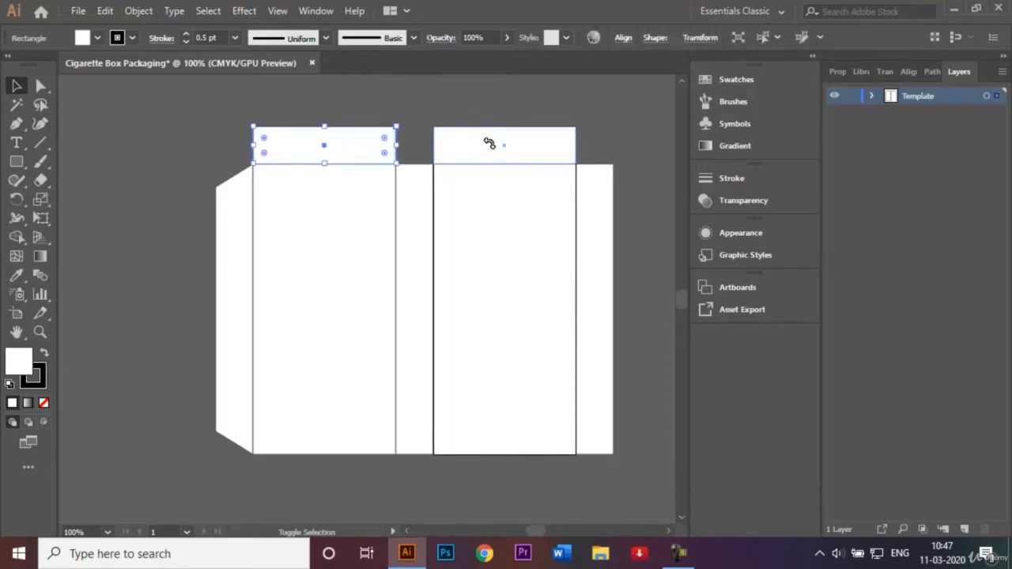
pyautogui.click(593, 142)
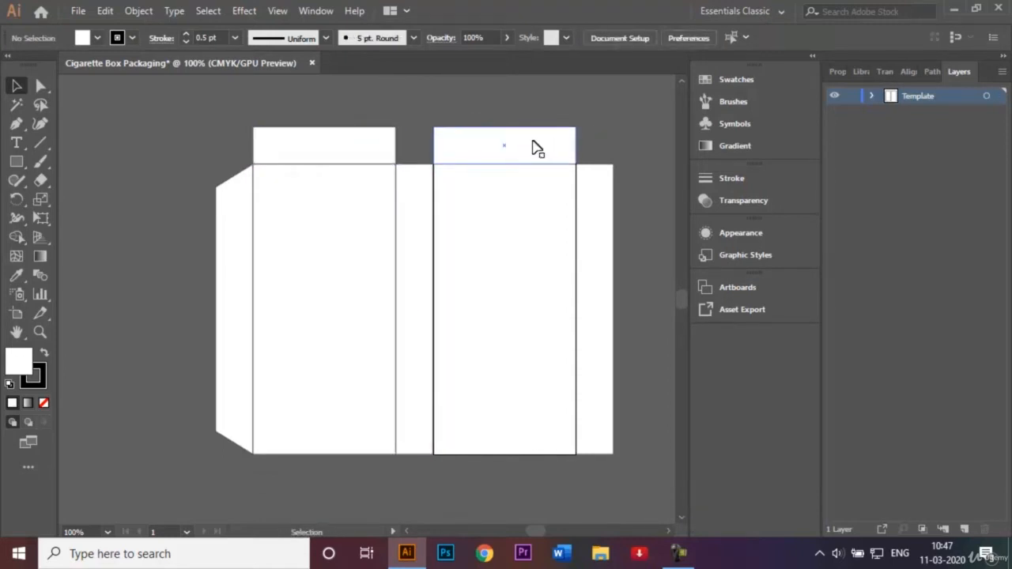
pyautogui.click(538, 151)
pyautogui.keyDown('shift'); pyautogui.click(356, 150); pyautogui.keyUp('shift')
pyautogui.moveTo(356, 151); pyautogui.dragTo(327, 479)
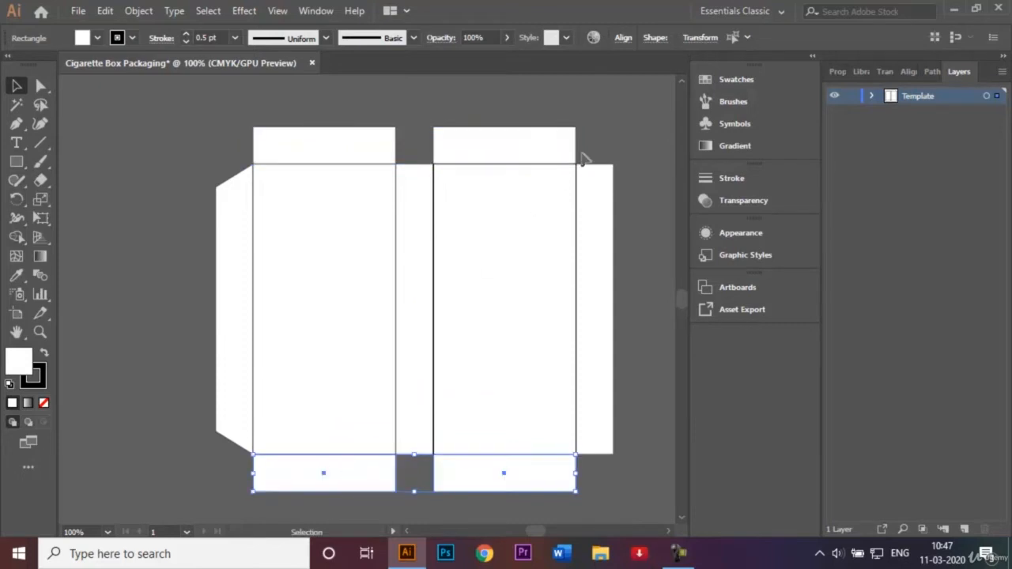
pyautogui.click(625, 150)
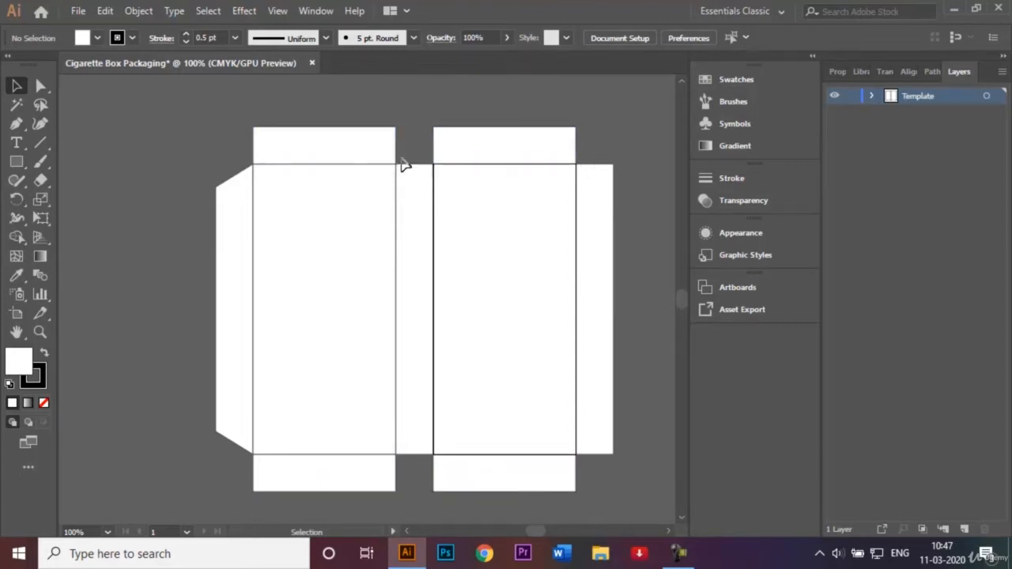
# Create a 0.45 x 0.45 in square in the empty area beside the slanted glue flap.
pyautogui.click(13, 164)
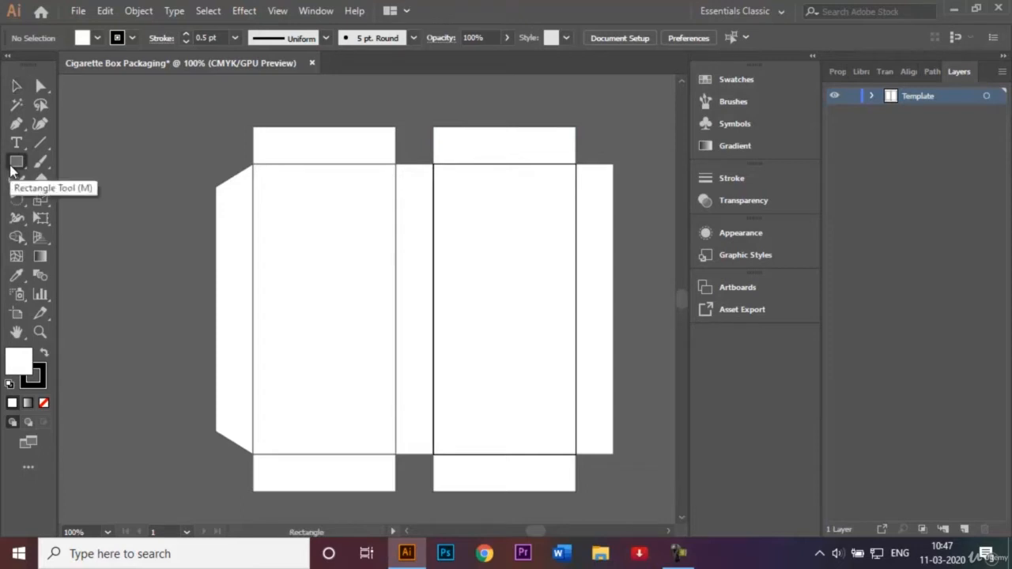
pyautogui.click(185, 170)
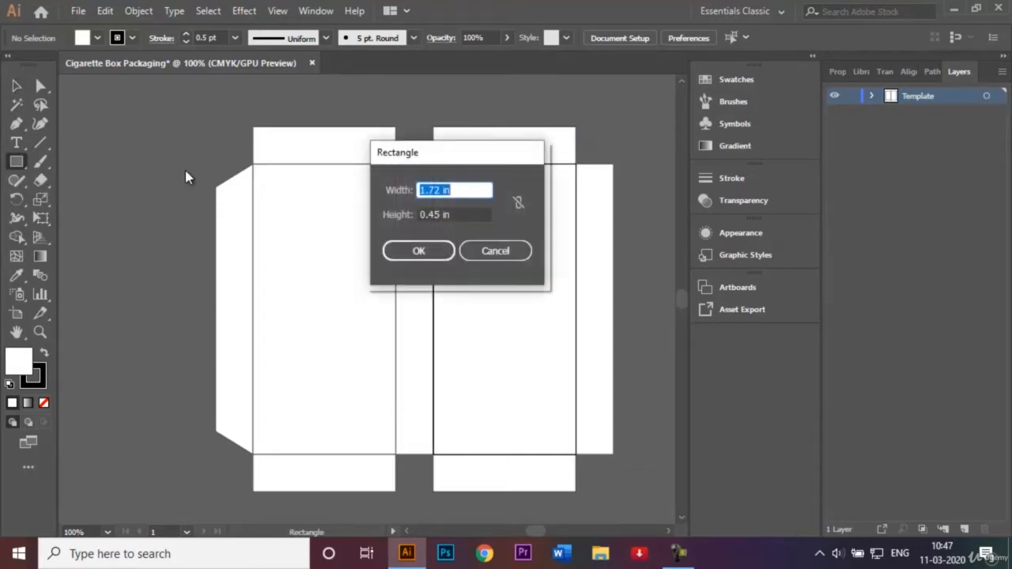
pyautogui.press('BackSpace')
pyautogui.press('Return')
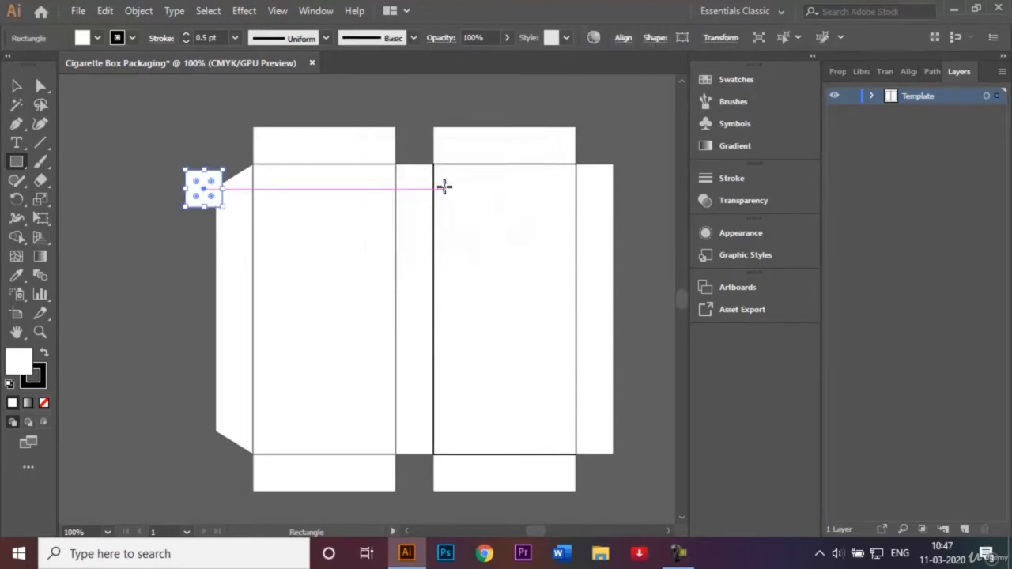
# Taper the small square into a trapezoid by nudging its two top corner points inward by equal amounts.
pyautogui.click(42, 86)
pyautogui.rightClick(84, 120)
pyautogui.click(57, 98)
pyautogui.click(57, 98)
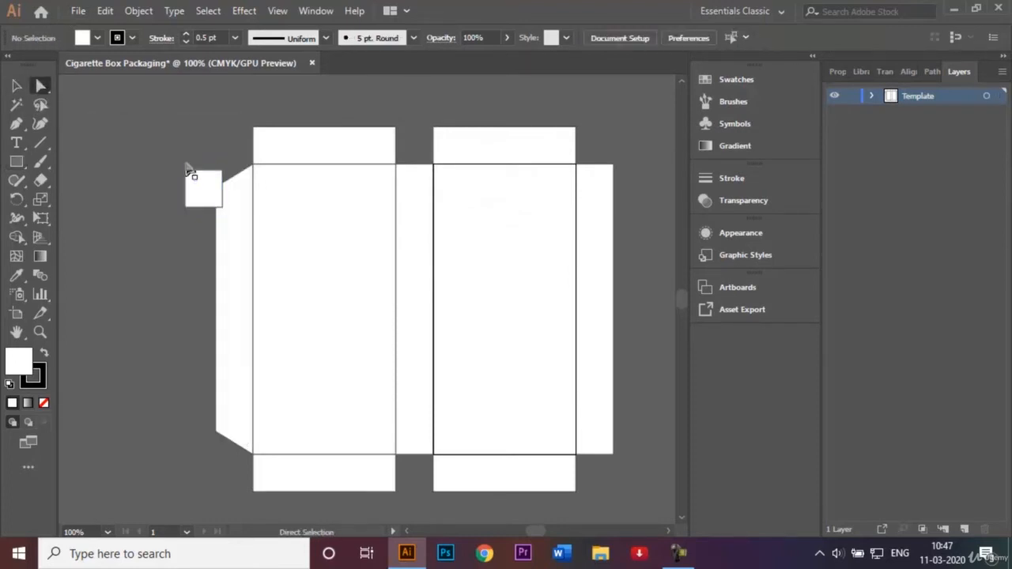
pyautogui.click(186, 171)
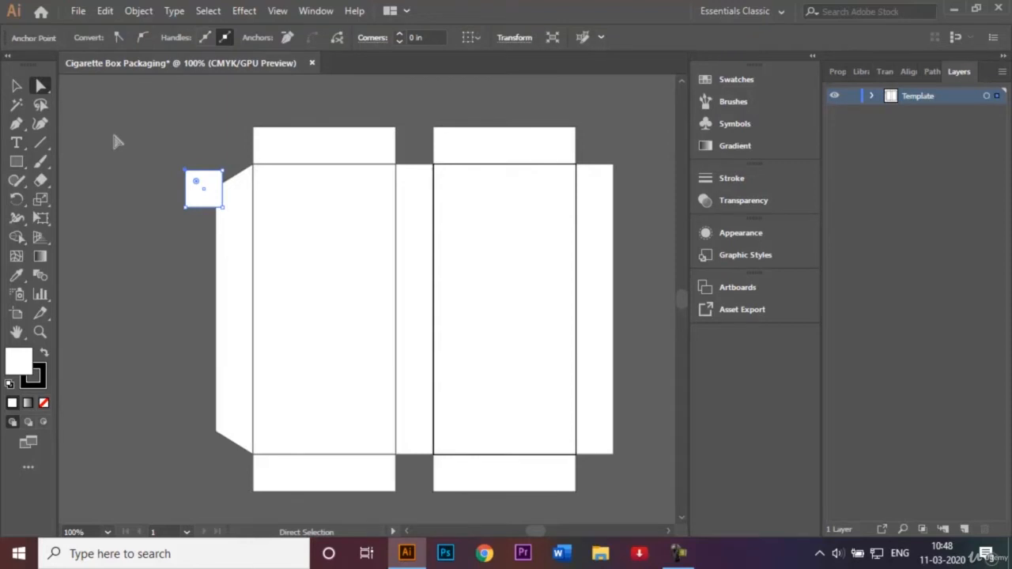
pyautogui.hotkey('shift', 'Right')
pyautogui.moveTo(222, 171); pyautogui.dragTo(223, 174)
pyautogui.hotkey('shift', 'Left')
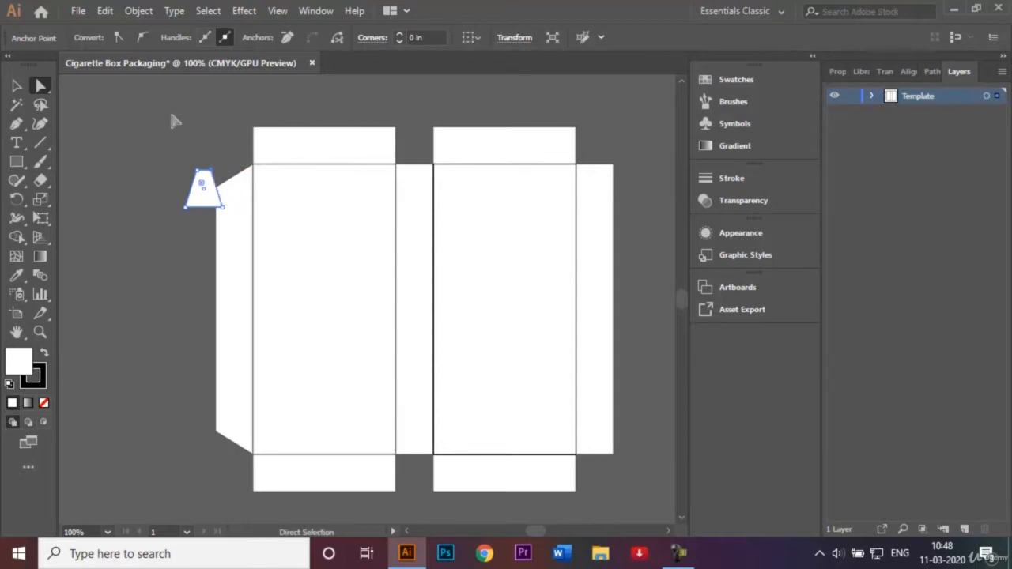
# Place the trapezoid flush on the top edge of the middle narrow panel and duplicate it onto the right narrow panel's top edge.
pyautogui.click(16, 85)
pyautogui.click(40, 123)
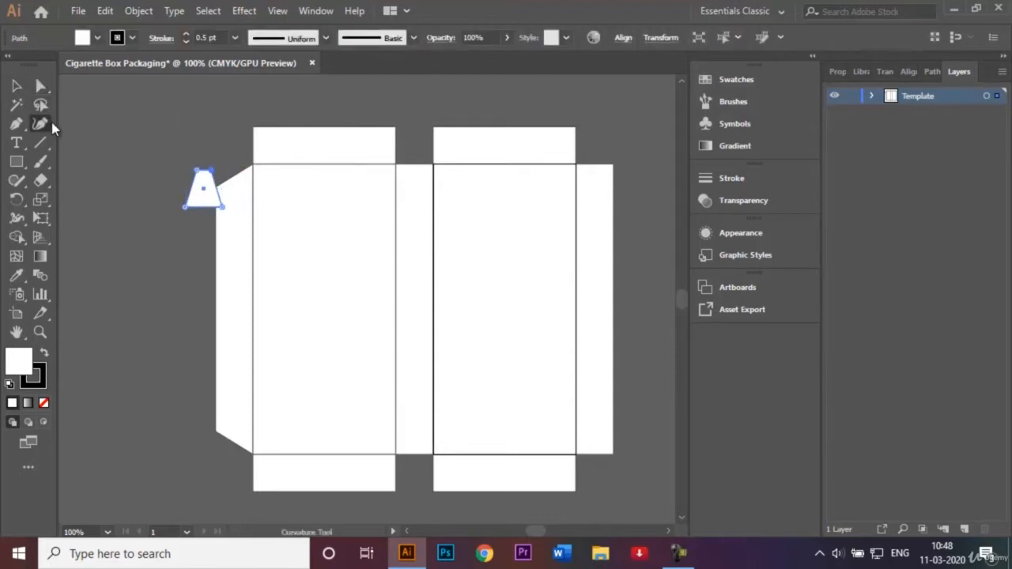
pyautogui.click(15, 86)
pyautogui.click(75, 124)
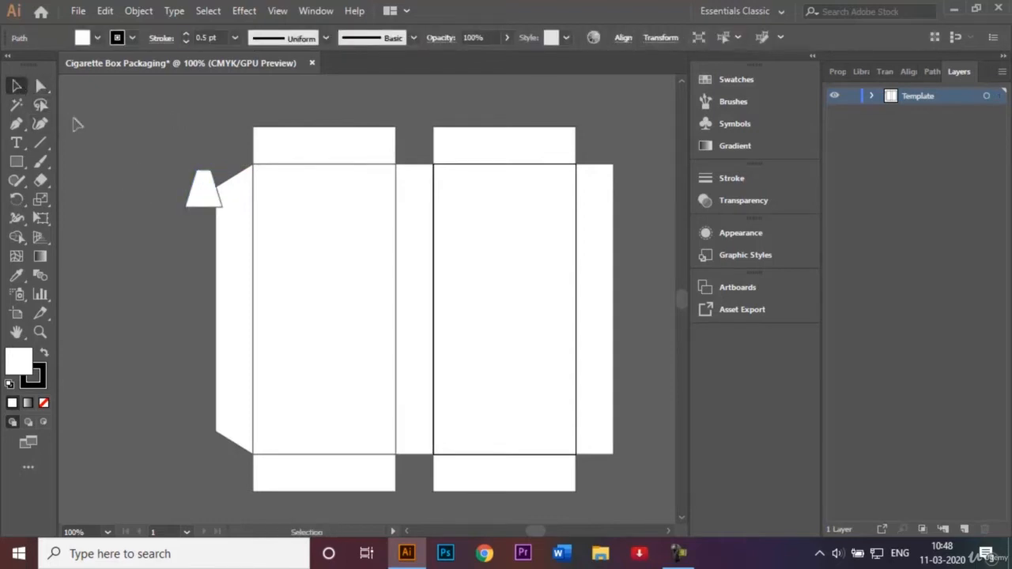
pyautogui.moveTo(197, 209); pyautogui.dragTo(413, 159)
pyautogui.click(617, 140)
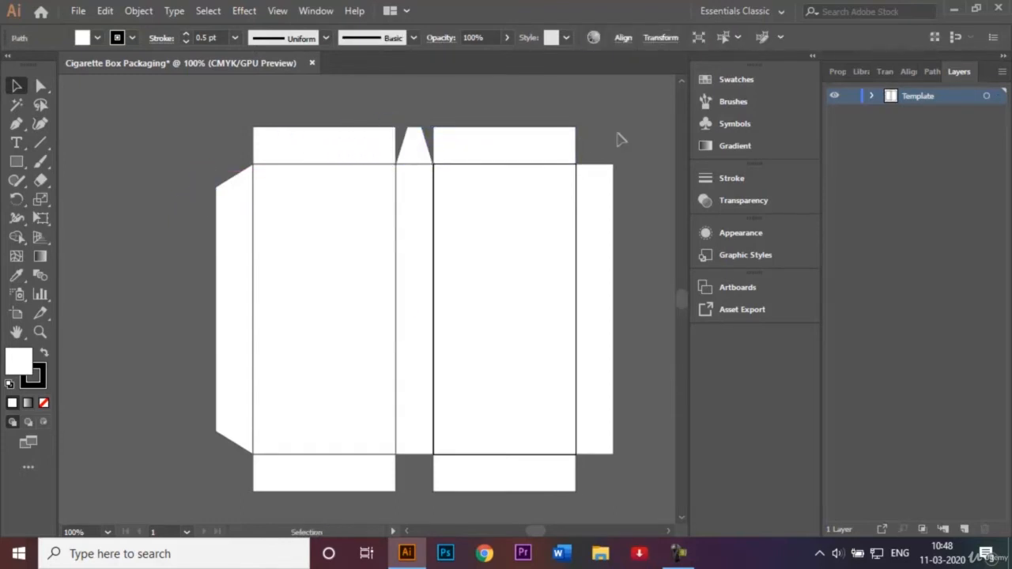
pyautogui.click(421, 161)
pyautogui.moveTo(422, 160); pyautogui.dragTo(603, 158)
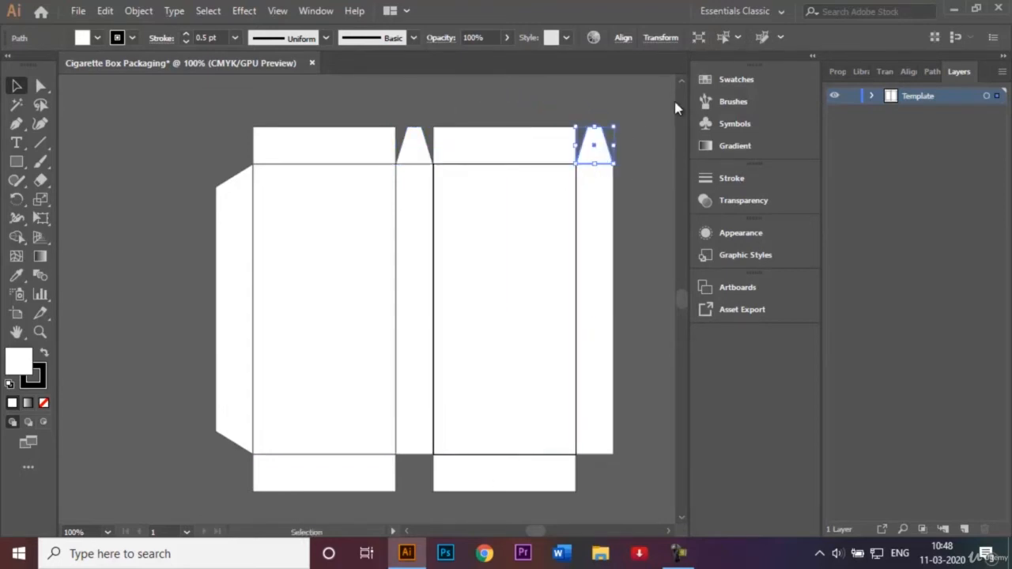
# Reflect a copy of both trapezoid flaps across the horizontal axis and place the copies flush against the narrow panels' bottom edges.
pyautogui.keyDown('shift'); pyautogui.click(410, 156); pyautogui.keyUp('shift')
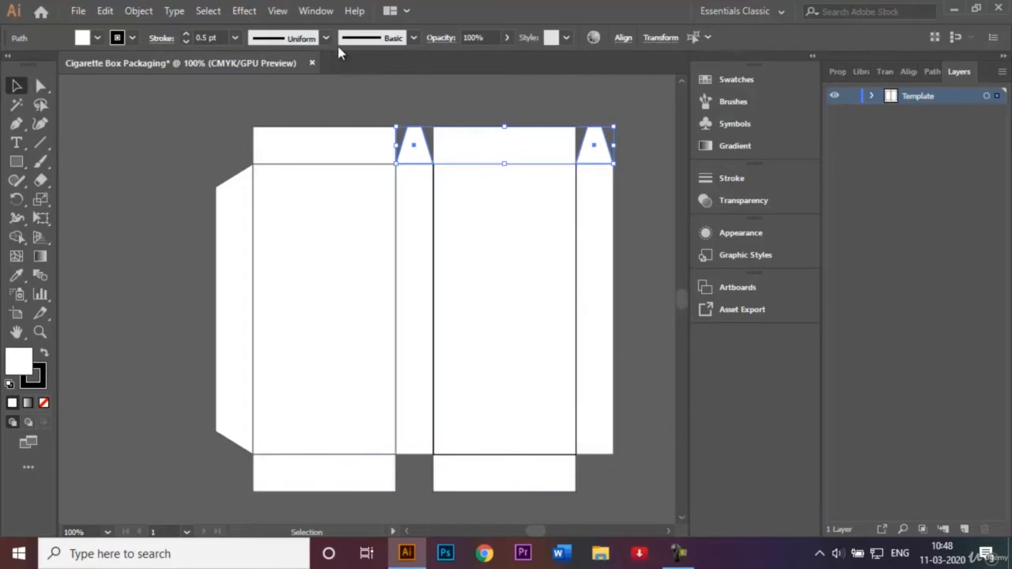
pyautogui.click(138, 12)
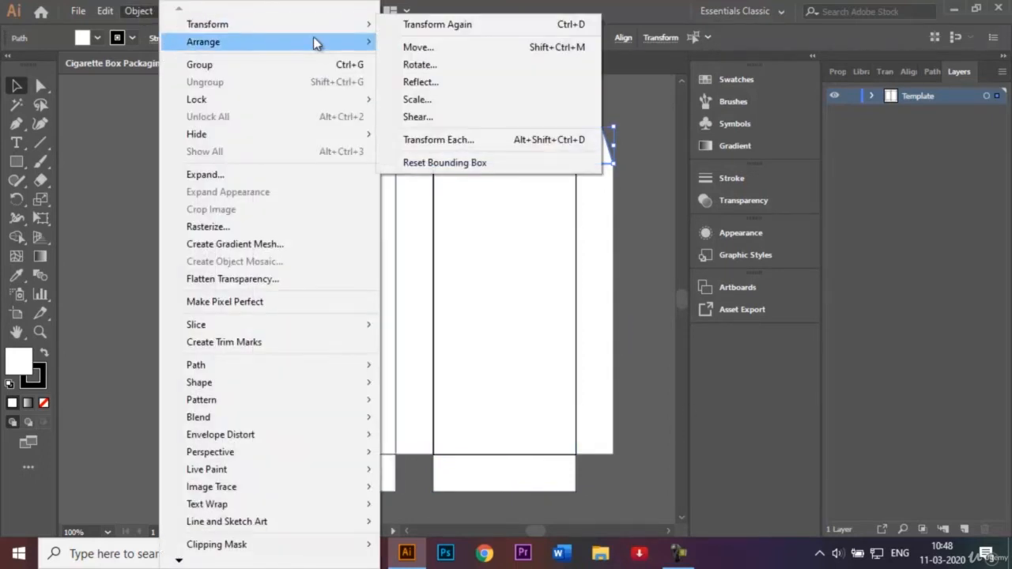
pyautogui.click(435, 83)
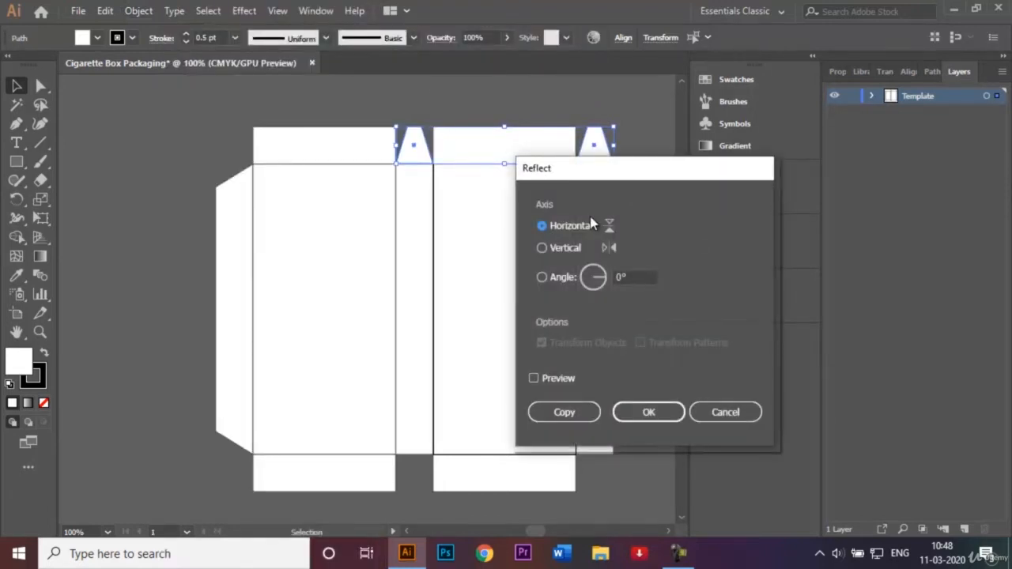
pyautogui.click(583, 412)
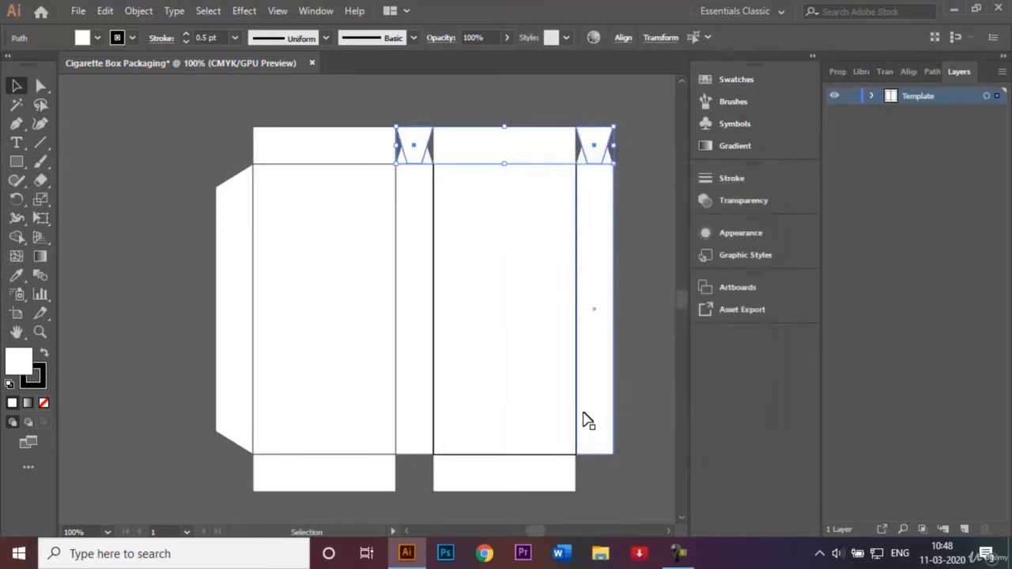
pyautogui.moveTo(594, 154); pyautogui.dragTo(595, 479)
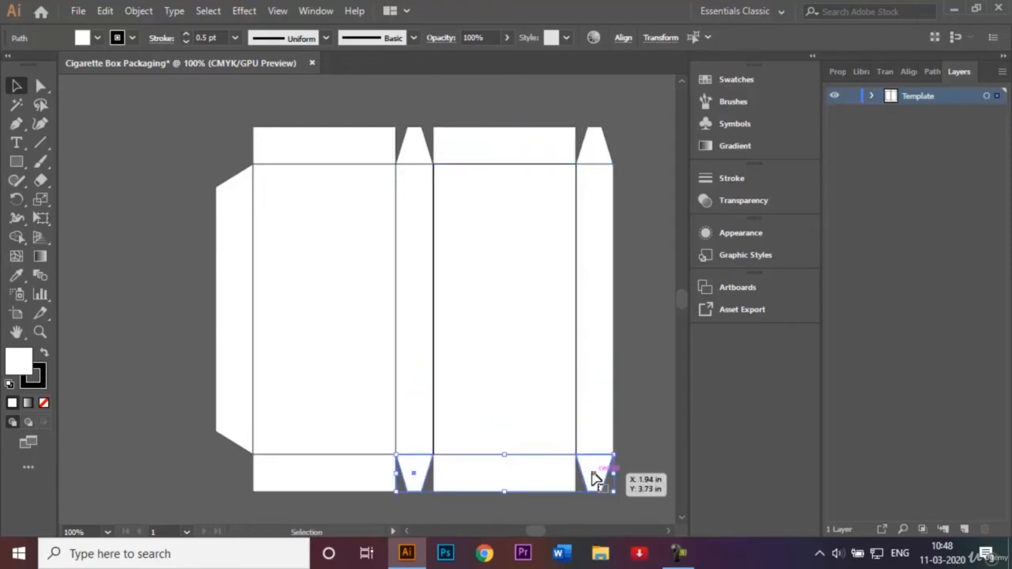
pyautogui.click(645, 265)
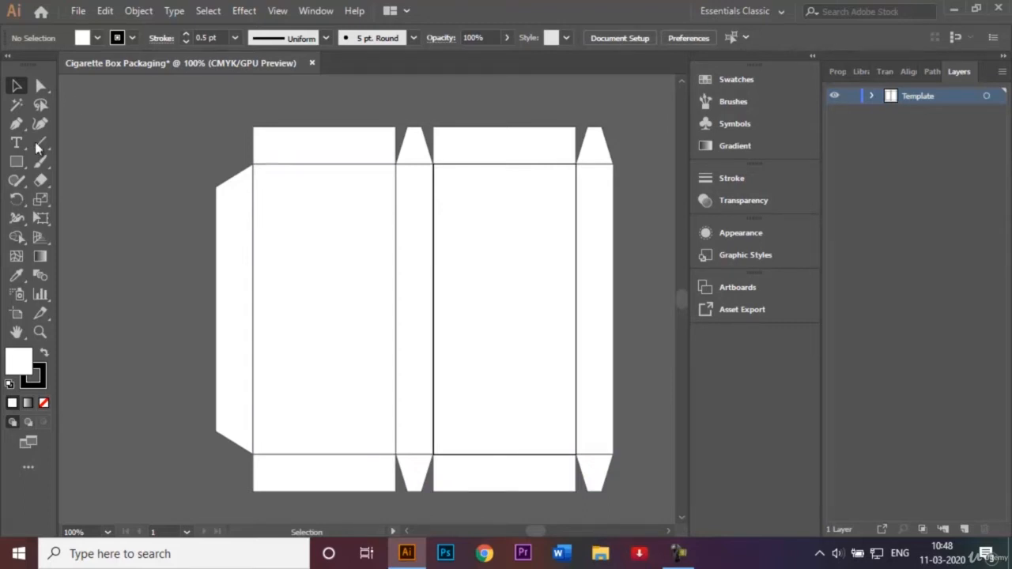
# Draw a thin vertical rectangle inside the slanted glue flap with a light orange fill and no stroke.
pyautogui.click(20, 162)
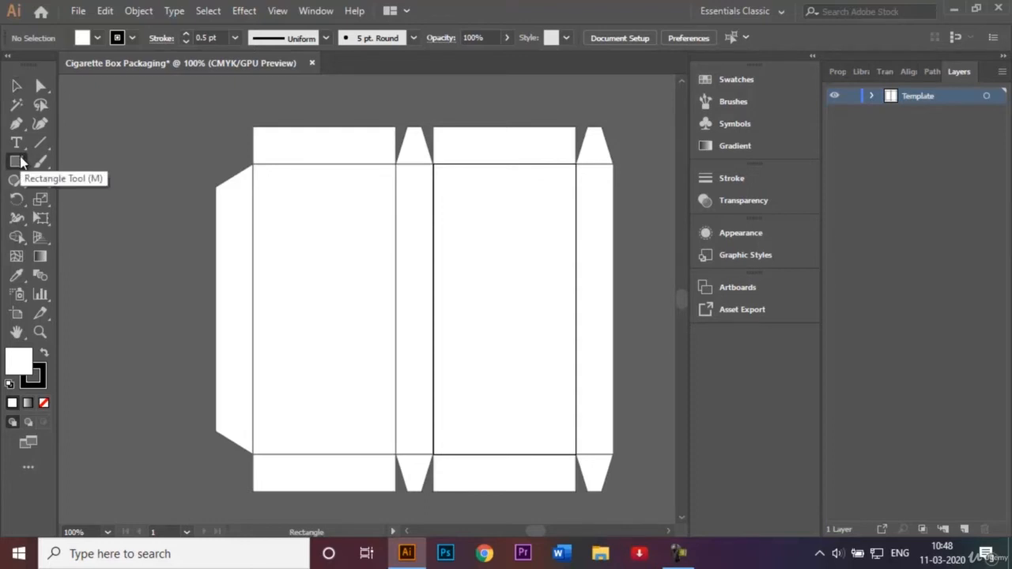
pyautogui.click(99, 38)
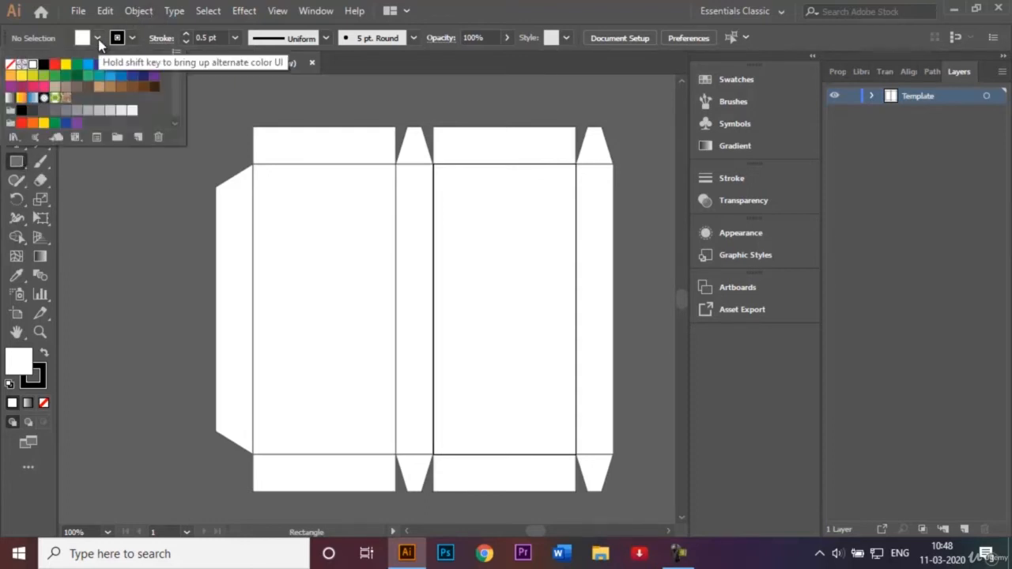
pyautogui.click(15, 78)
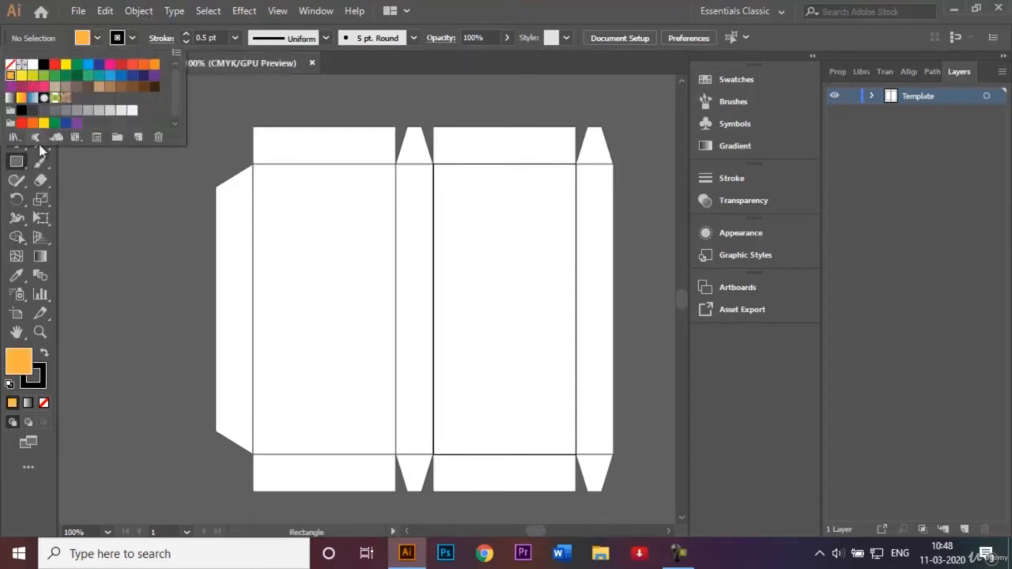
pyautogui.click(131, 38)
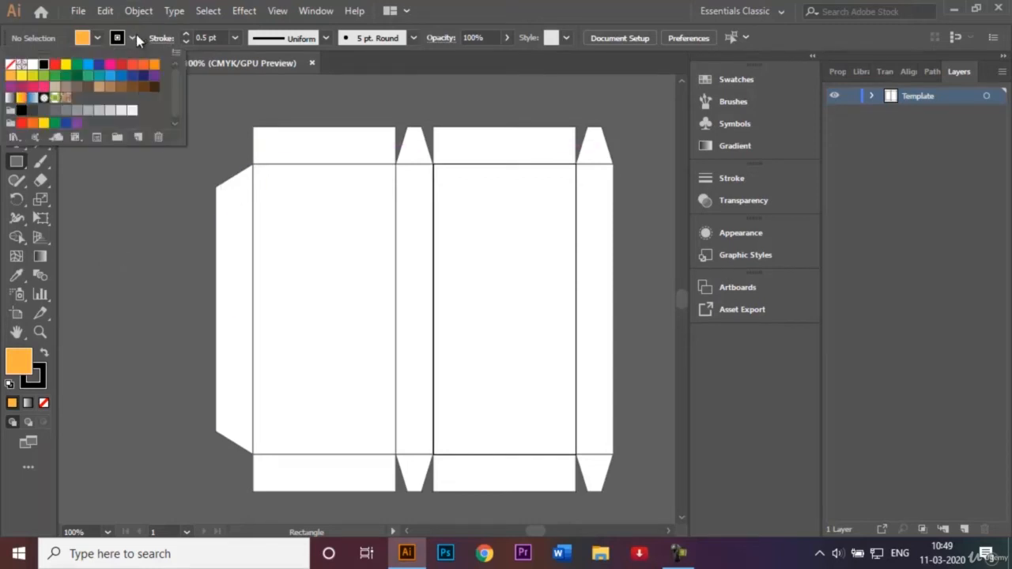
pyautogui.click(12, 66)
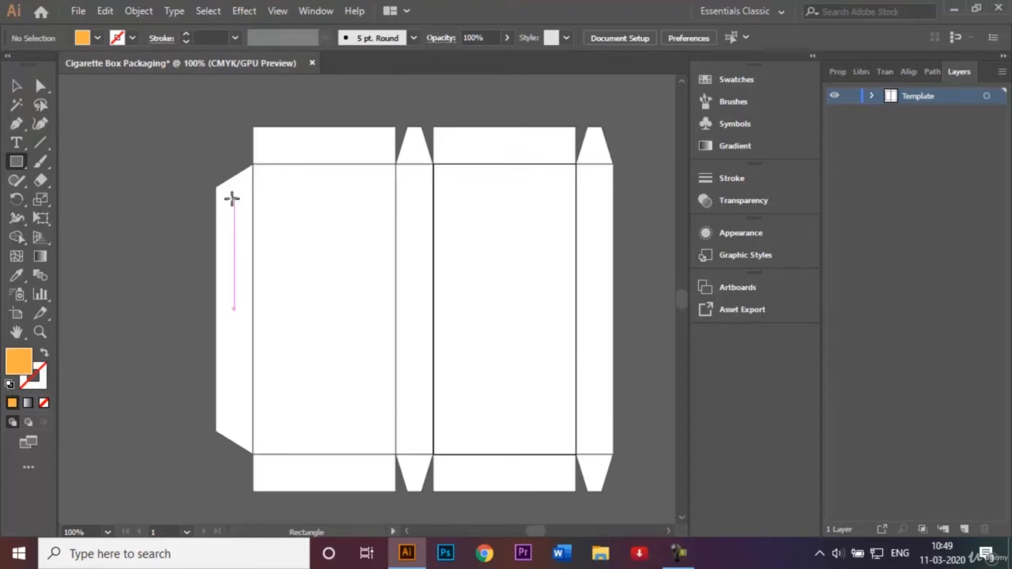
pyautogui.moveTo(231, 196); pyautogui.dragTo(244, 427)
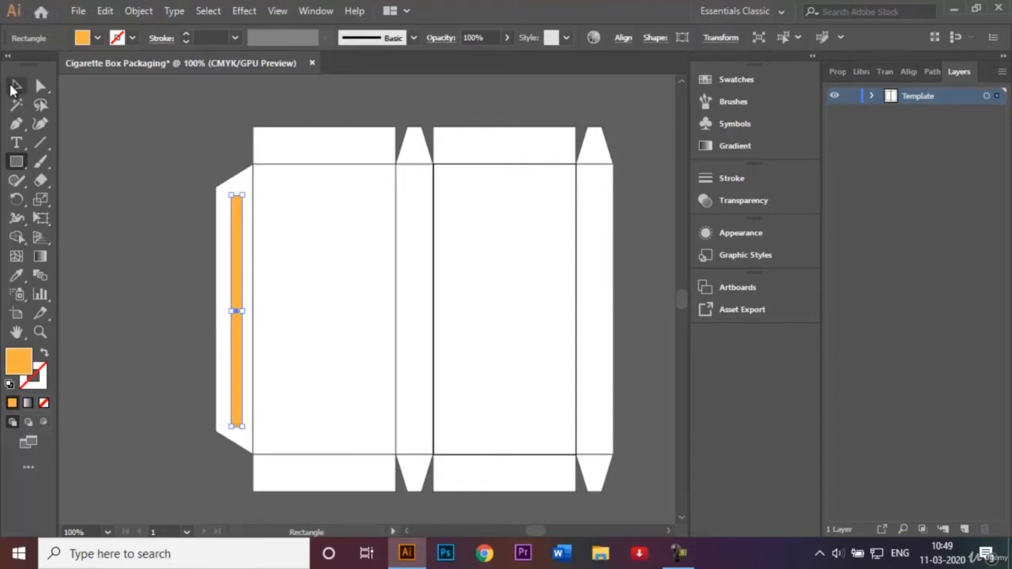
pyautogui.click(16, 87)
pyautogui.click(136, 210)
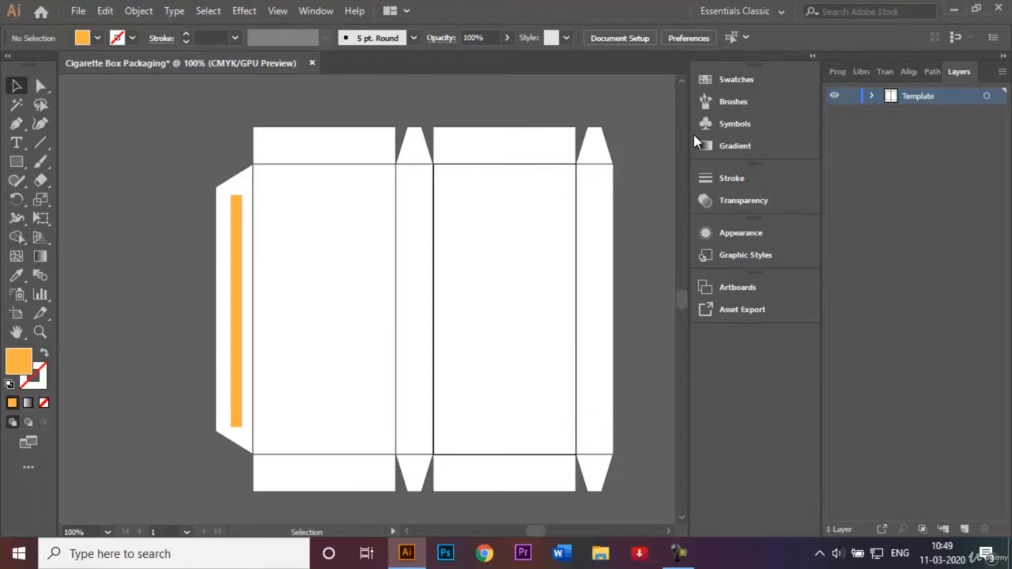
# Set up the Line Segment tool with no fill and a black stroke.
pyautogui.click(47, 140)
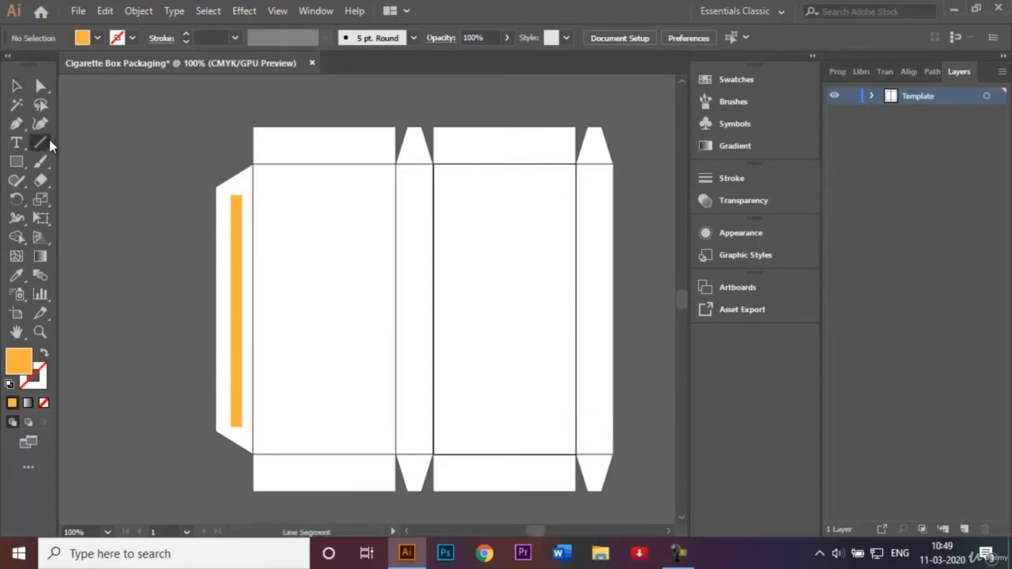
pyautogui.click(45, 354)
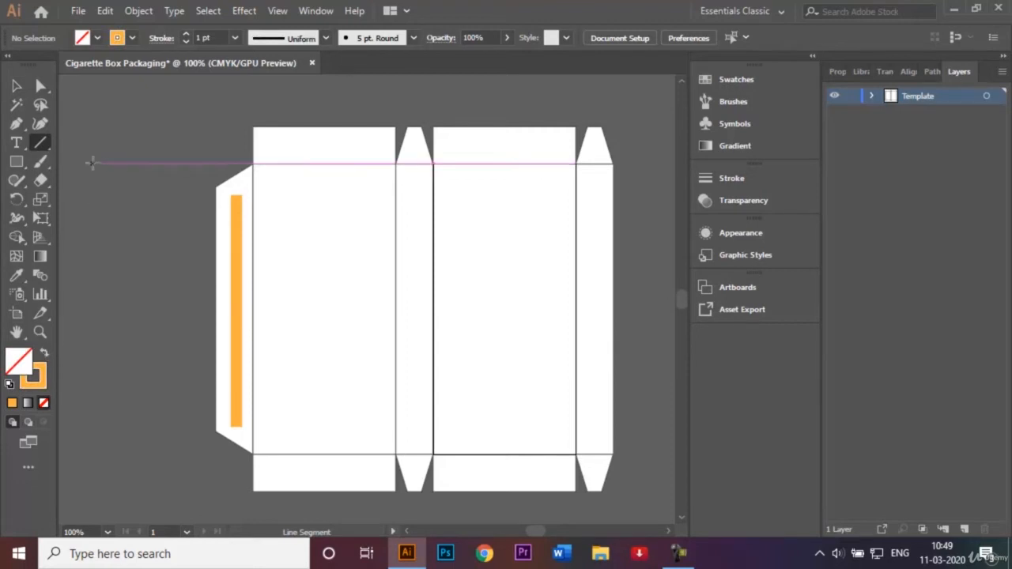
pyautogui.click(133, 38)
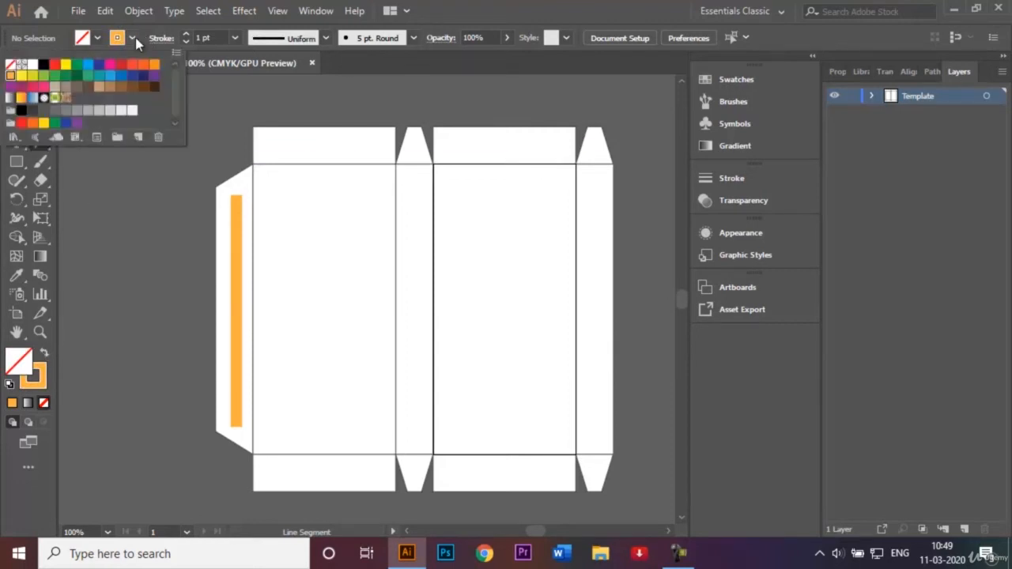
pyautogui.click(44, 64)
pyautogui.click(134, 220)
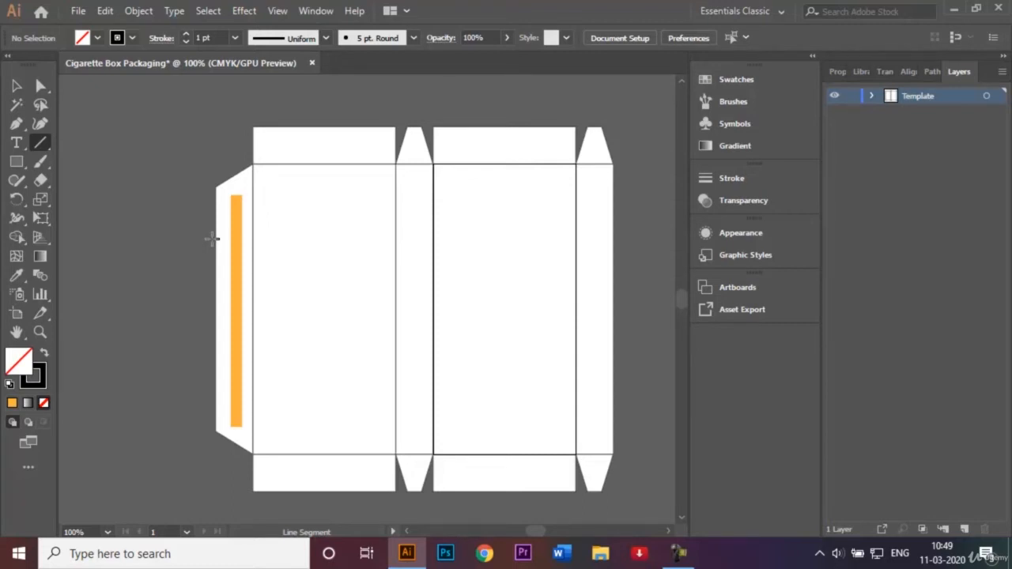
# Try a diagonal line across the glue flap from its upper outer corner down to the fold edge, and undo it.
pyautogui.rightClick(217, 187)
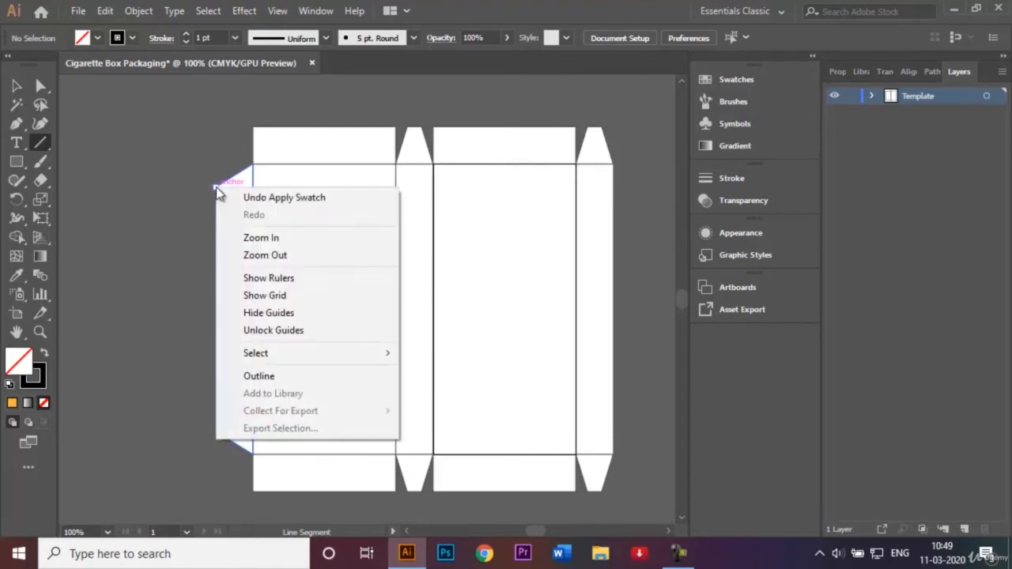
pyautogui.click(212, 190)
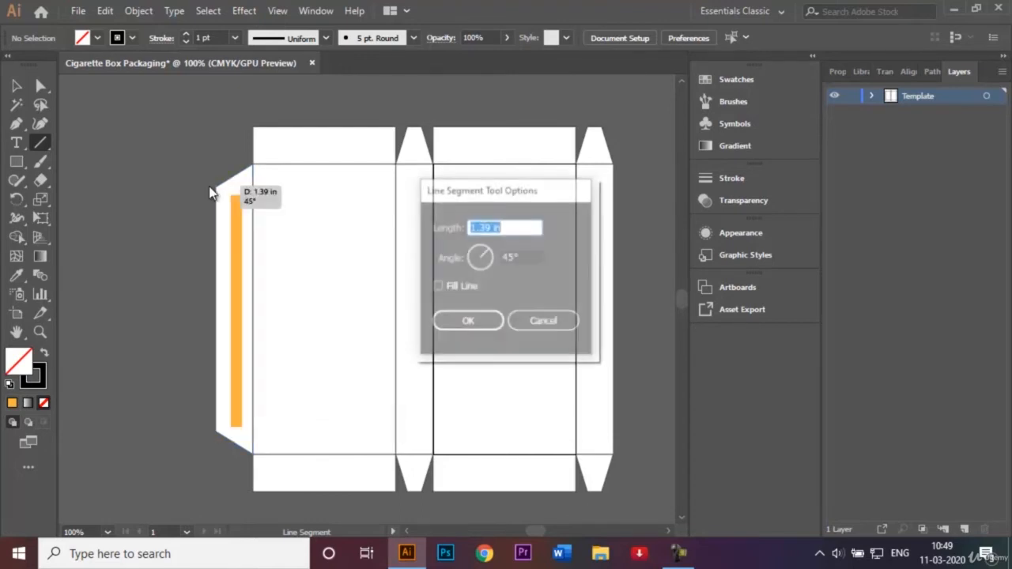
pyautogui.click(543, 321)
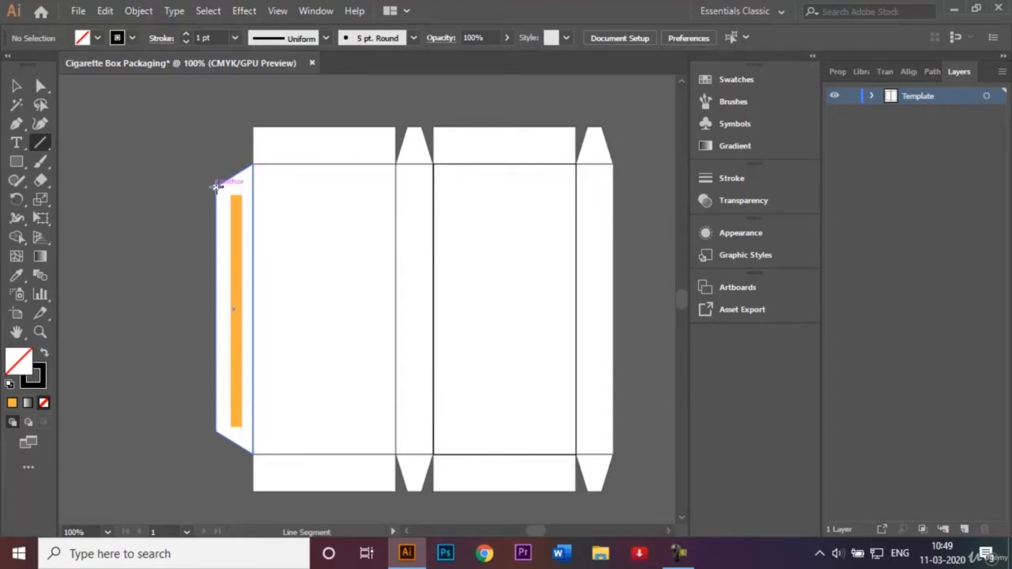
pyautogui.moveTo(217, 187); pyautogui.dragTo(253, 222)
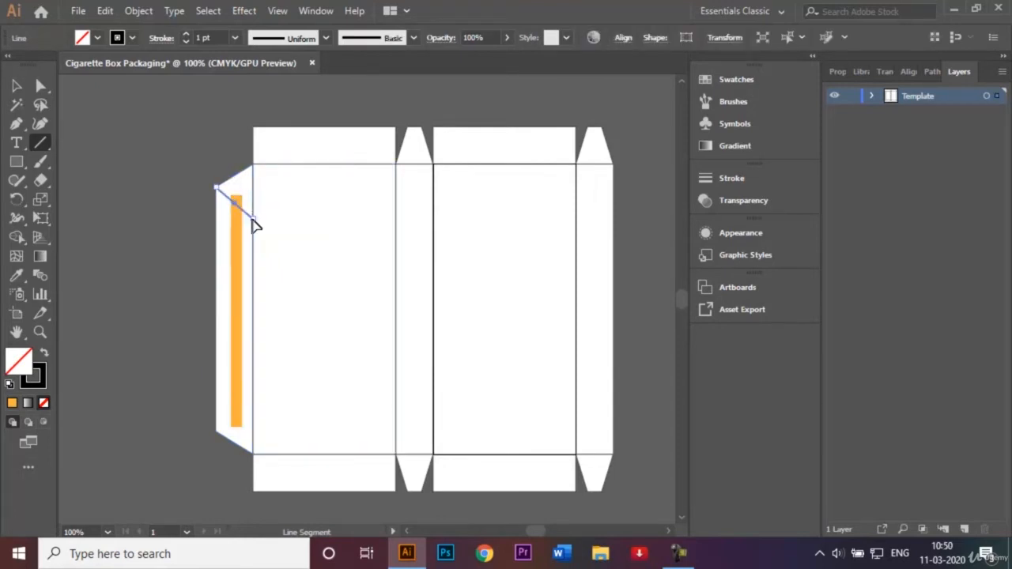
pyautogui.click(17, 86)
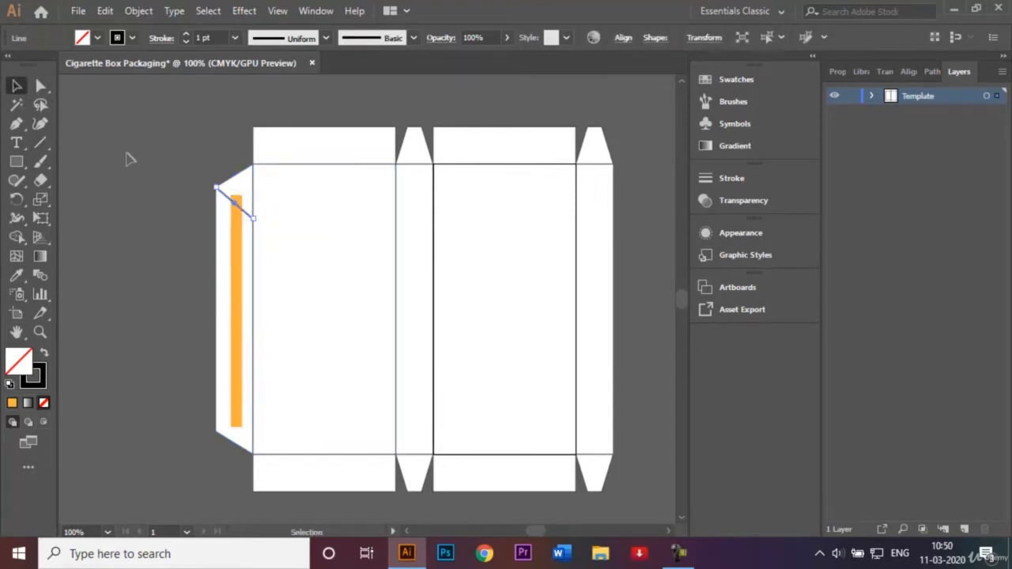
pyautogui.click(131, 159)
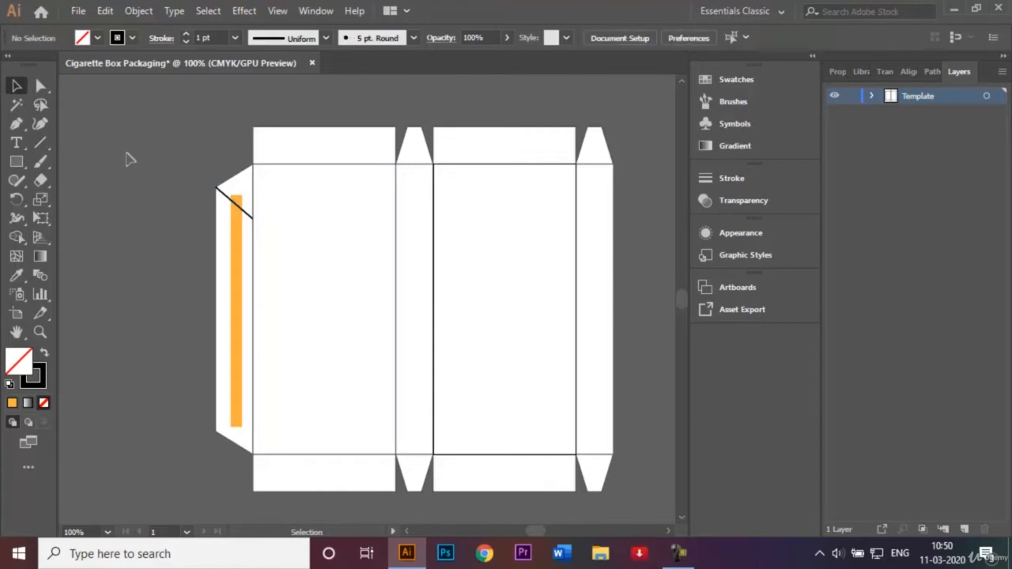
pyautogui.click(41, 143)
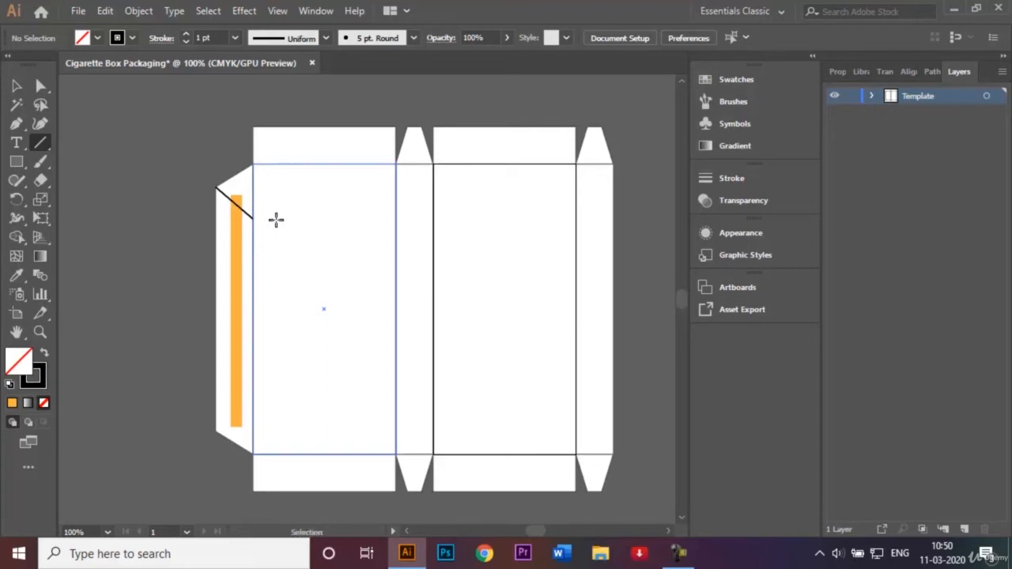
pyautogui.hotkey('ctrl', 'z')
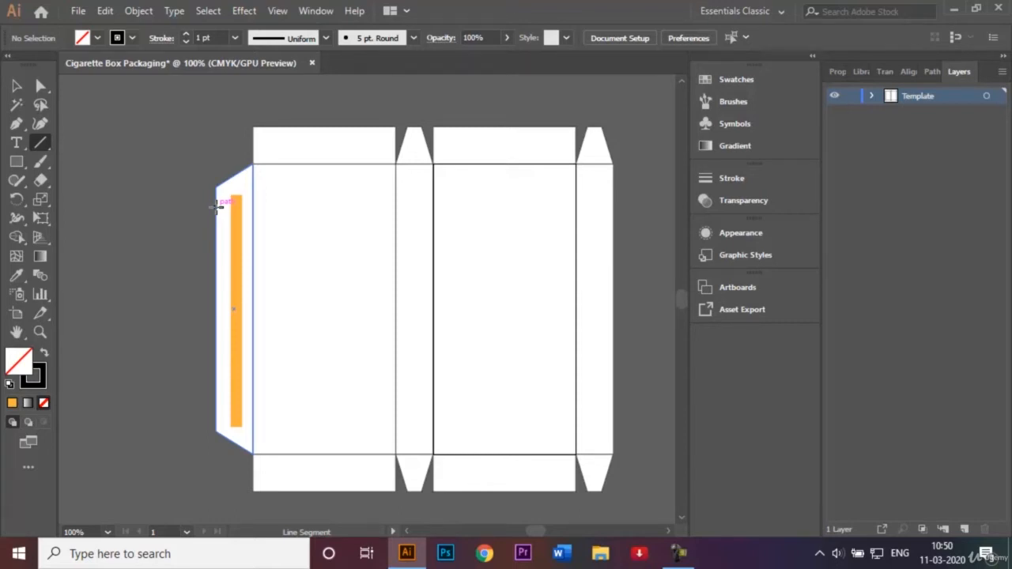
# Draw a diagonal line from the glue flap's upper outer corner down to the fold edge, and a horizontal line from there across the first wide face.
pyautogui.moveTo(216, 187); pyautogui.dragTo(252, 215)
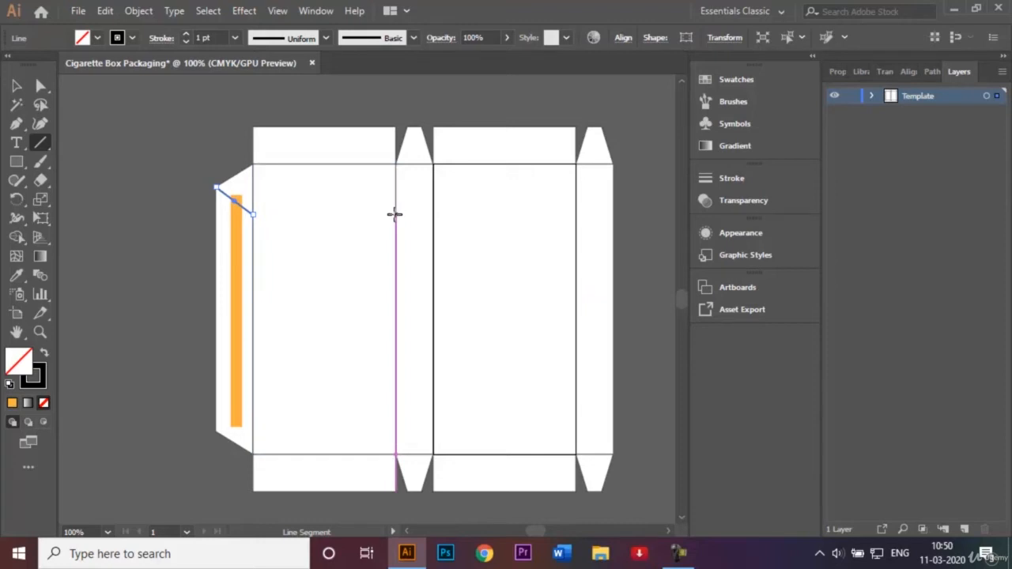
pyautogui.moveTo(396, 212); pyautogui.dragTo(253, 215)
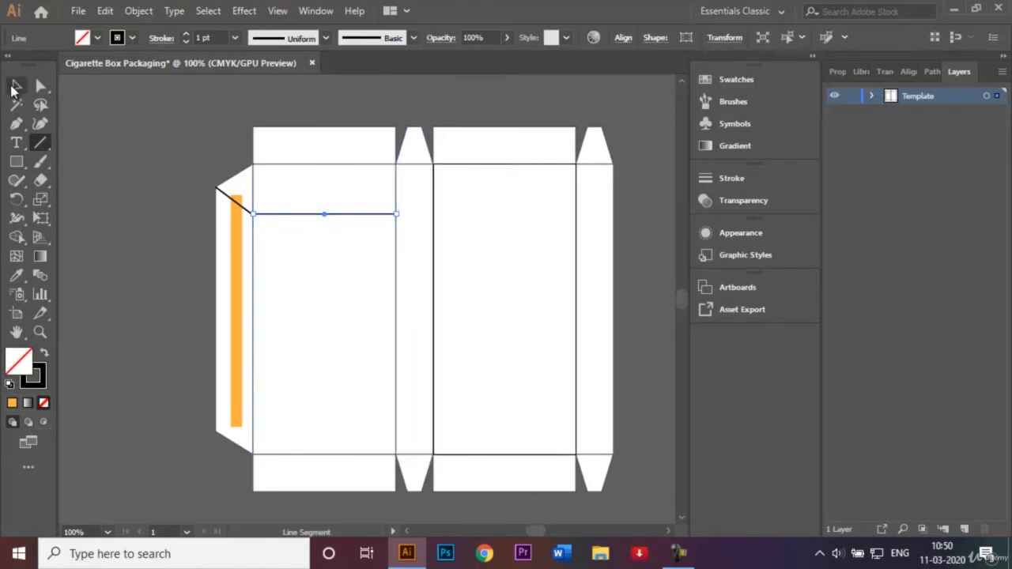
pyautogui.click(17, 86)
pyautogui.click(119, 143)
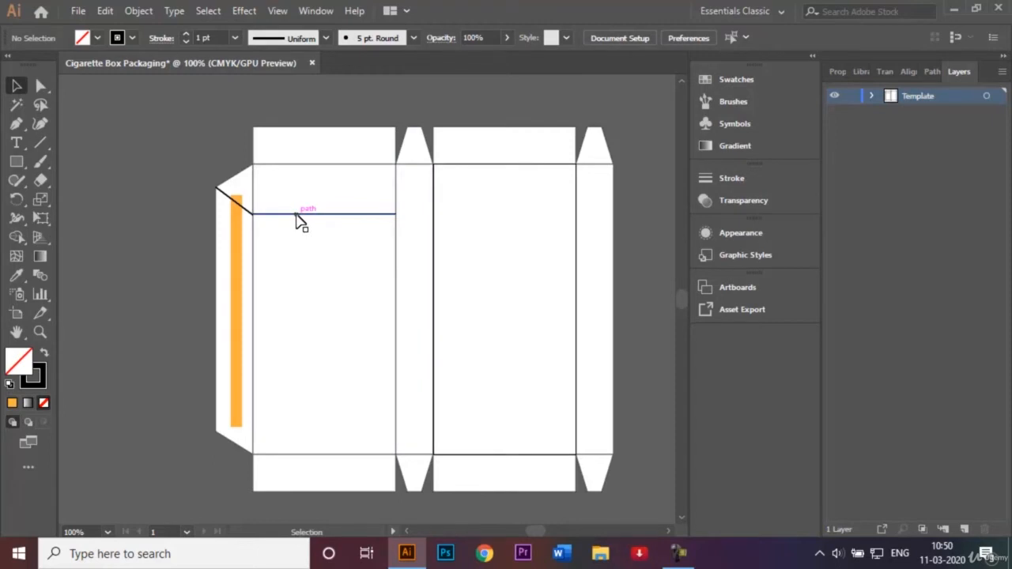
# Shift the horizontal line slightly down so its left end meets the lower end of the diagonal line on the fold edge.
pyautogui.hotkey('ctrl', '=')
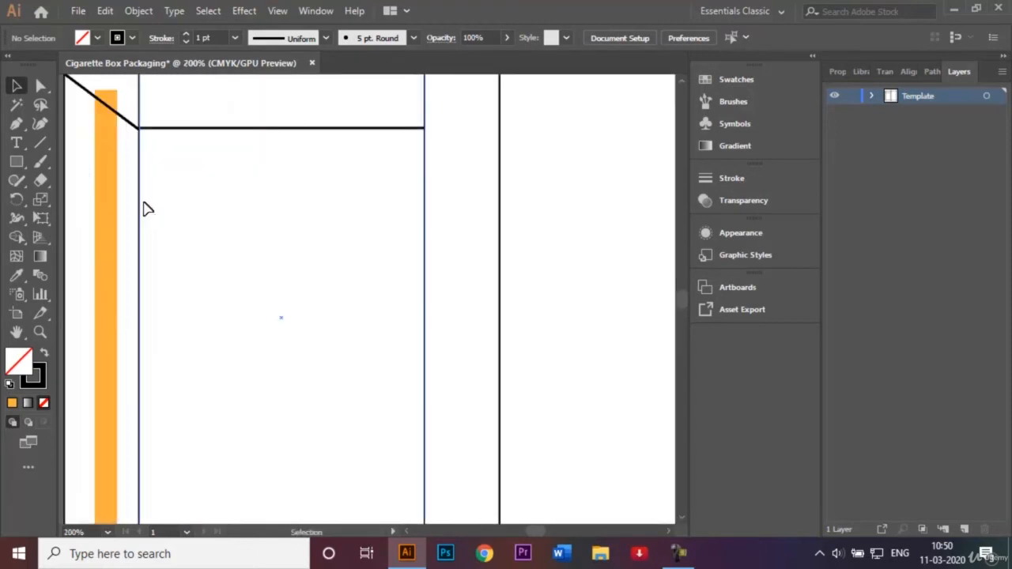
pyautogui.click(200, 127)
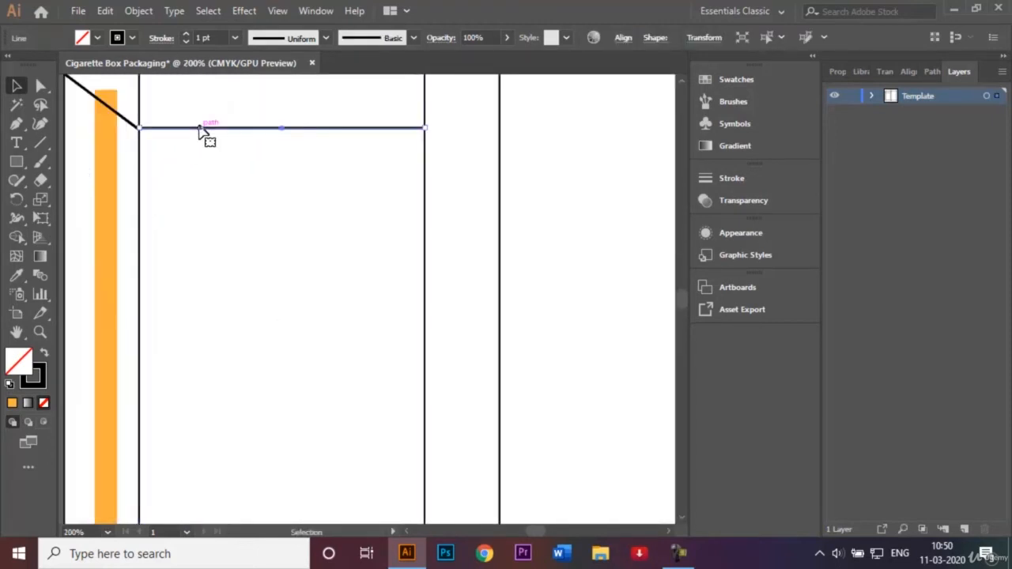
pyautogui.moveTo(200, 128); pyautogui.dragTo(201, 130)
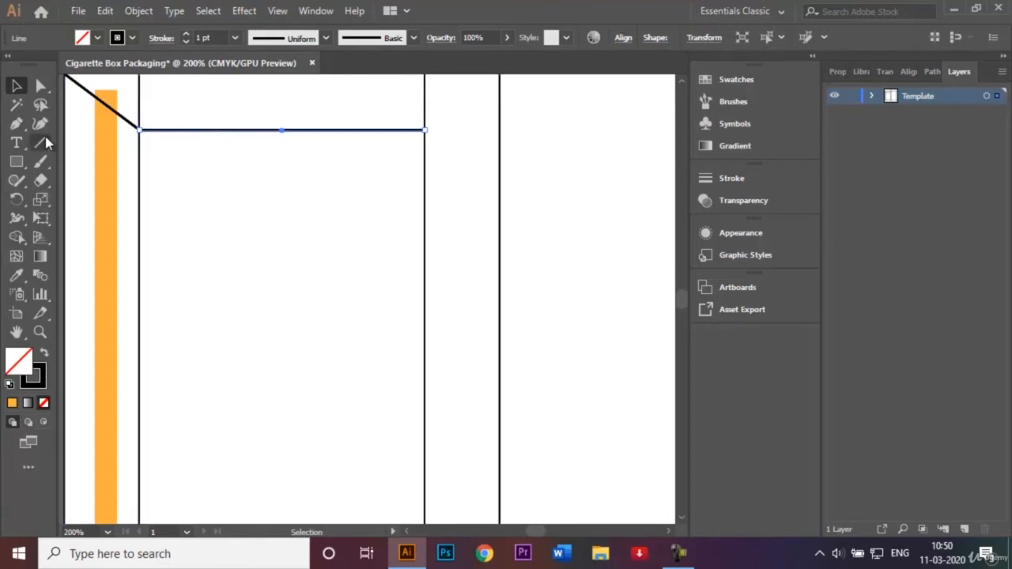
pyautogui.hotkey('ctrl', '-')
pyautogui.click(237, 186)
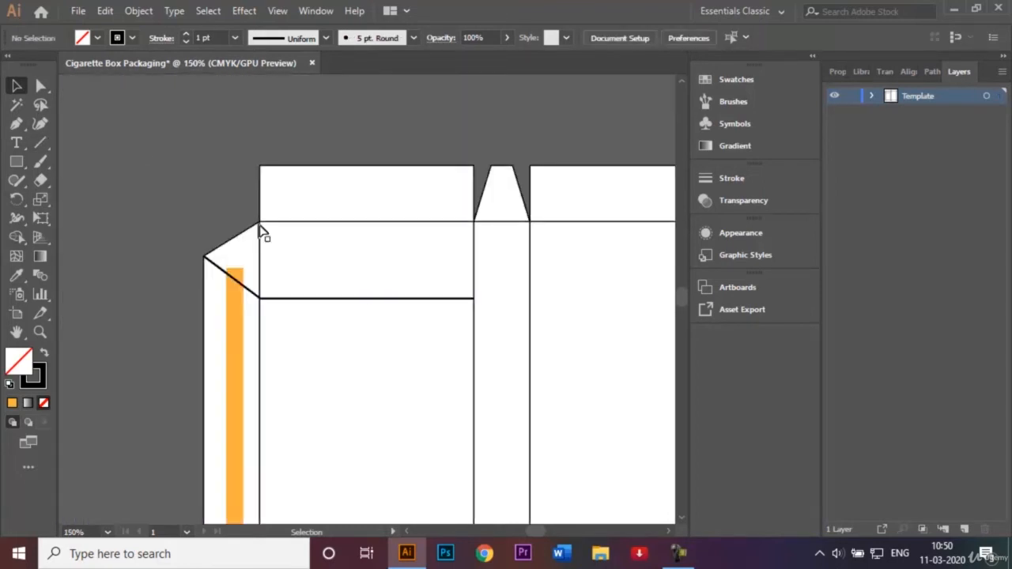
pyautogui.click(328, 298)
pyautogui.click(169, 196)
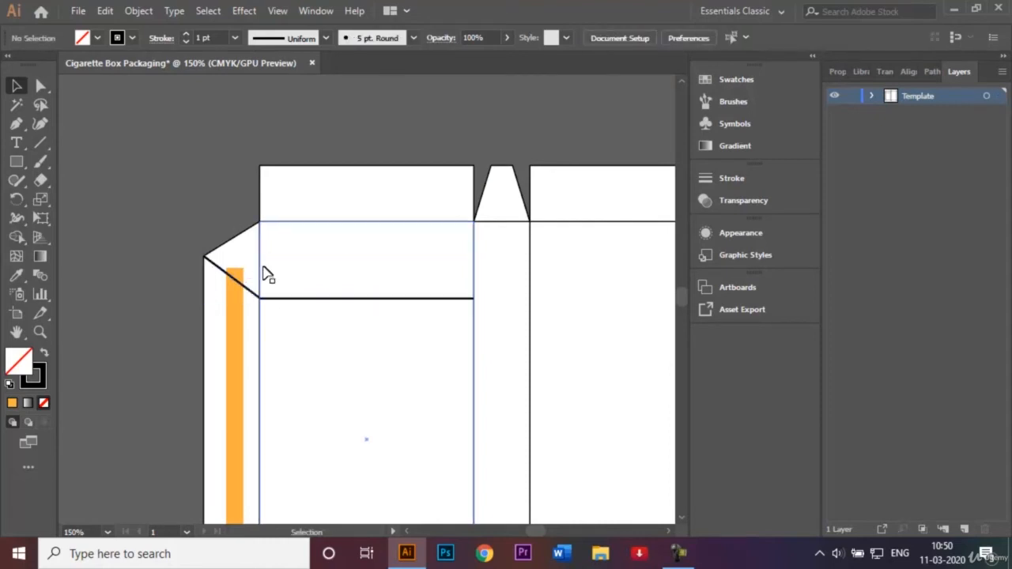
# Duplicate the horizontal line to the right at the same height, starting at the first wide face's right edge.
pyautogui.click(370, 299)
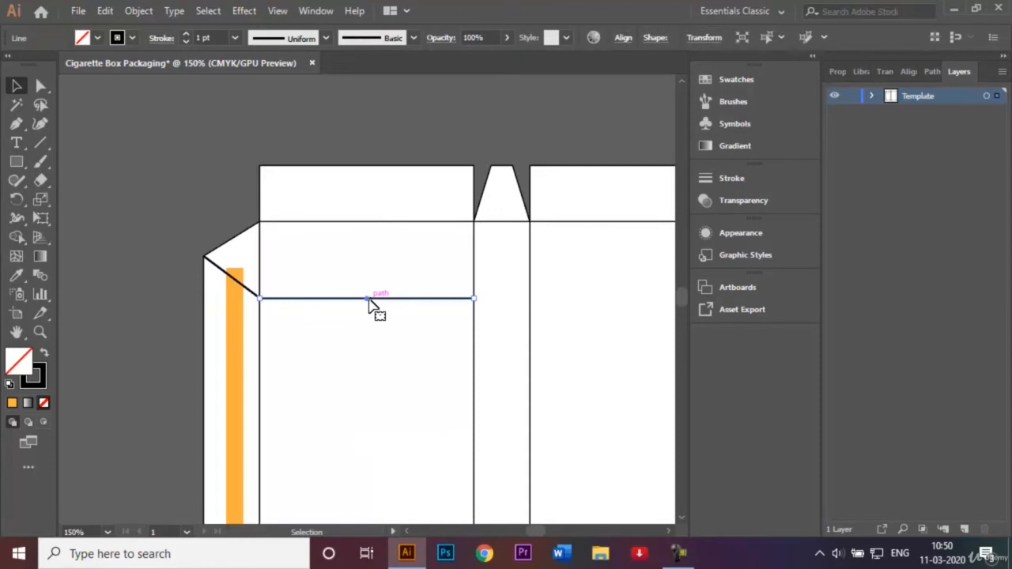
pyautogui.moveTo(370, 299); pyautogui.dragTo(592, 308)
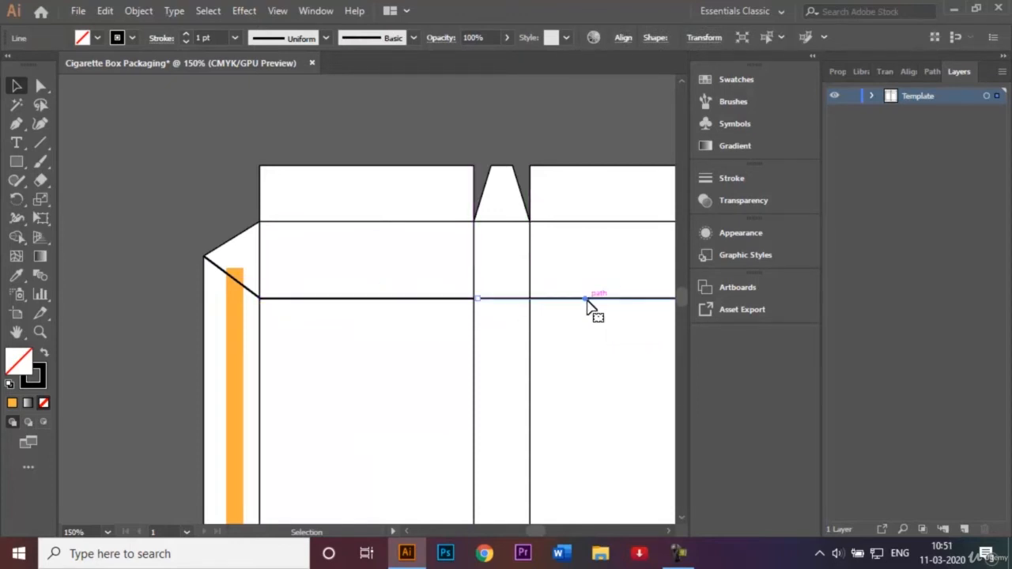
pyautogui.press('Left')
pyautogui.press('Left')
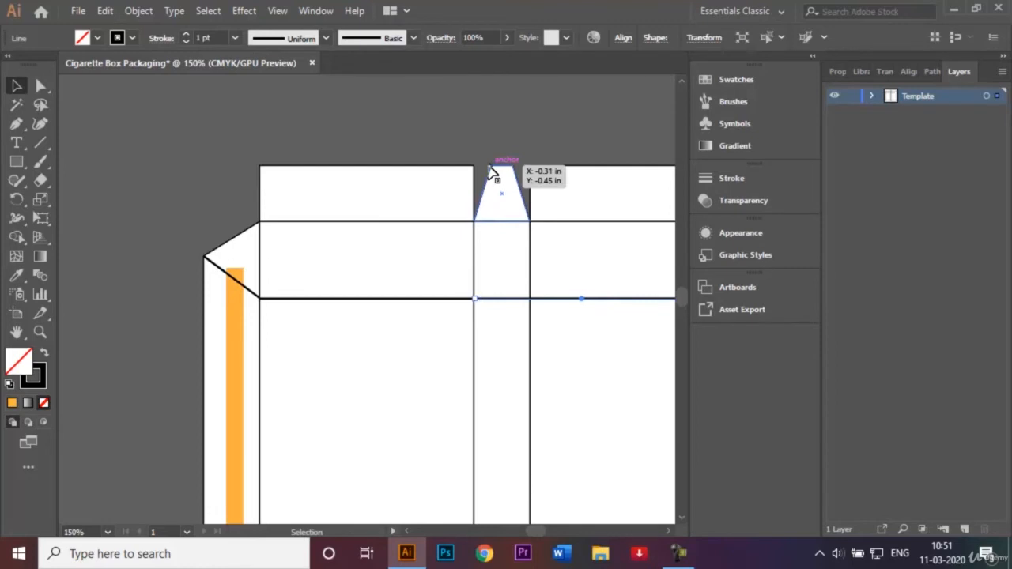
pyautogui.click(501, 146)
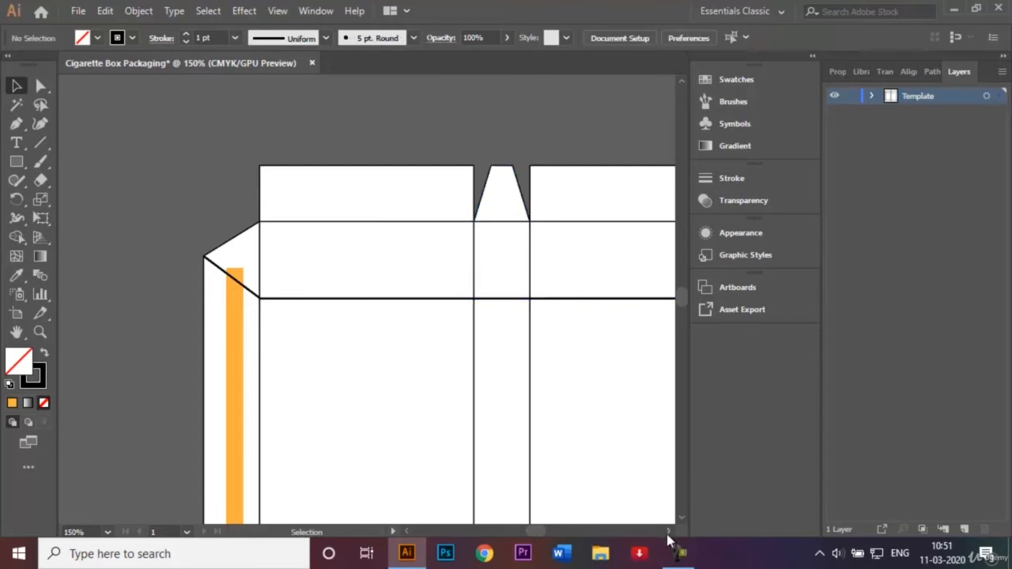
# Extend the copied line's right end anchor horizontally to the second wide face's right edge.
pyautogui.hscroll(5, 667, 536)
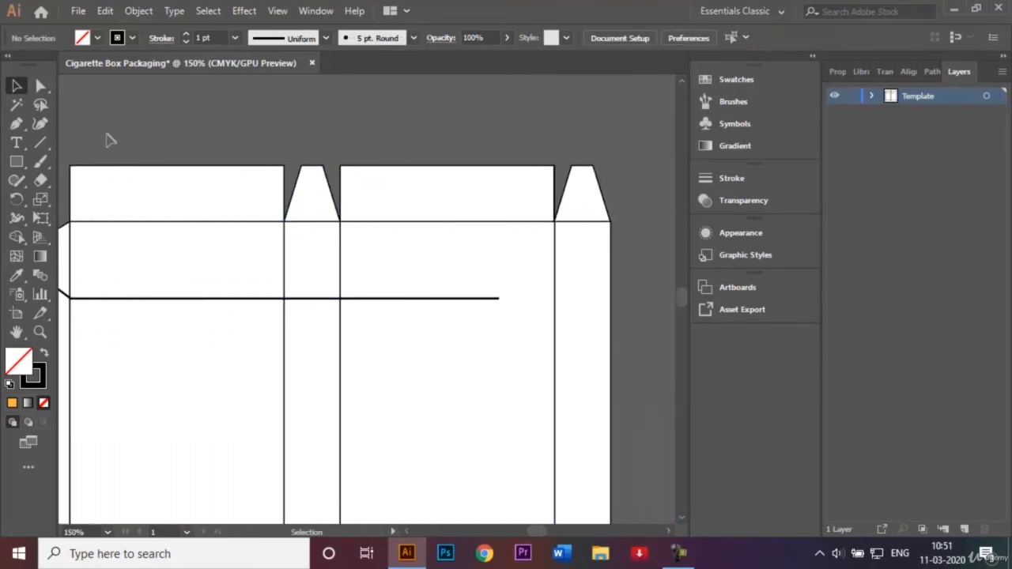
pyautogui.click(41, 85)
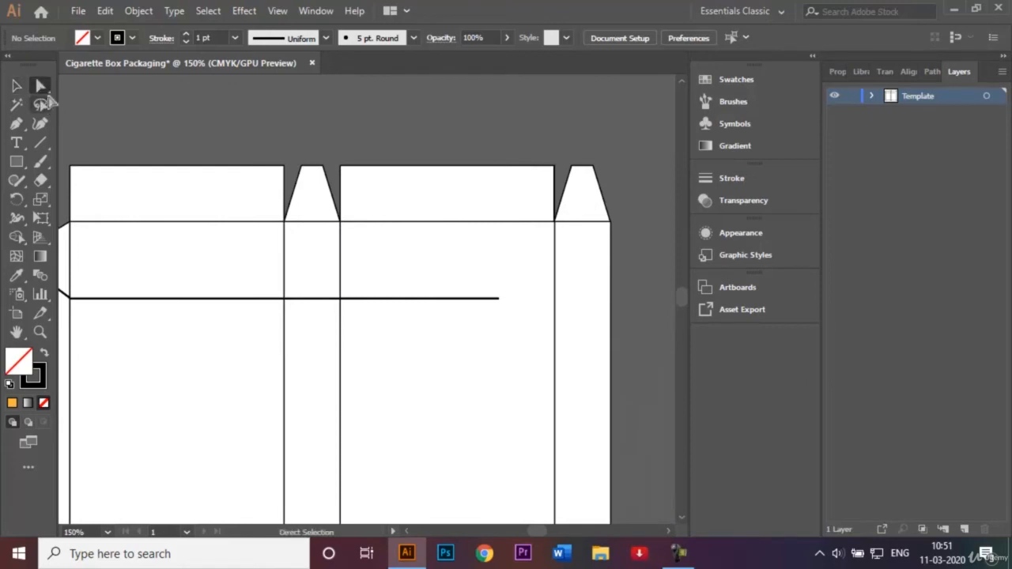
pyautogui.rightClick(498, 299)
pyautogui.click(499, 299)
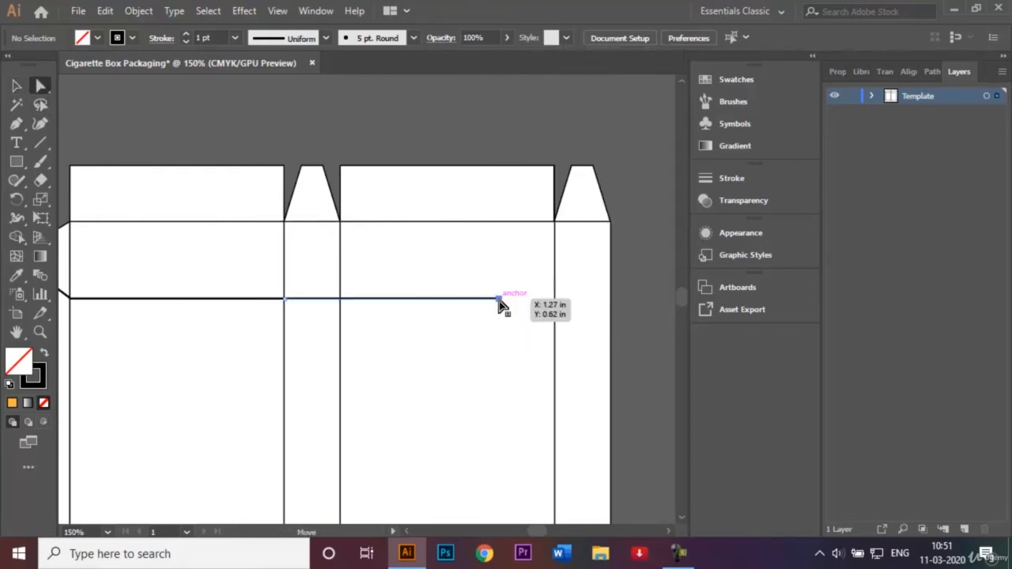
pyautogui.hotkey('shift', 'Right')
pyautogui.hotkey('shift', 'Right')
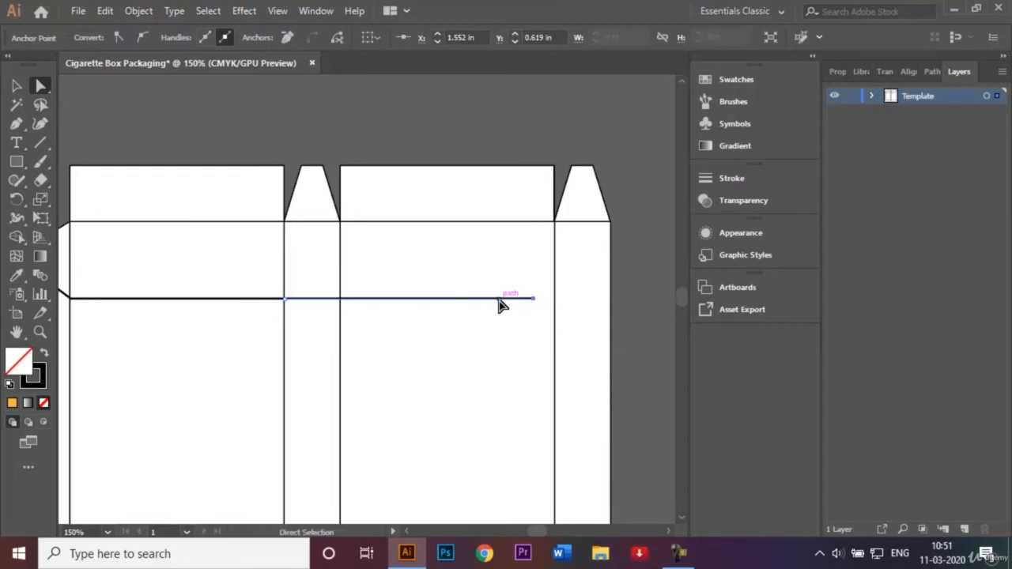
pyautogui.hotkey('shift', 'Right')
pyautogui.press('Right')
pyautogui.press('Right')
pyautogui.hotkey('ctrl', '-')
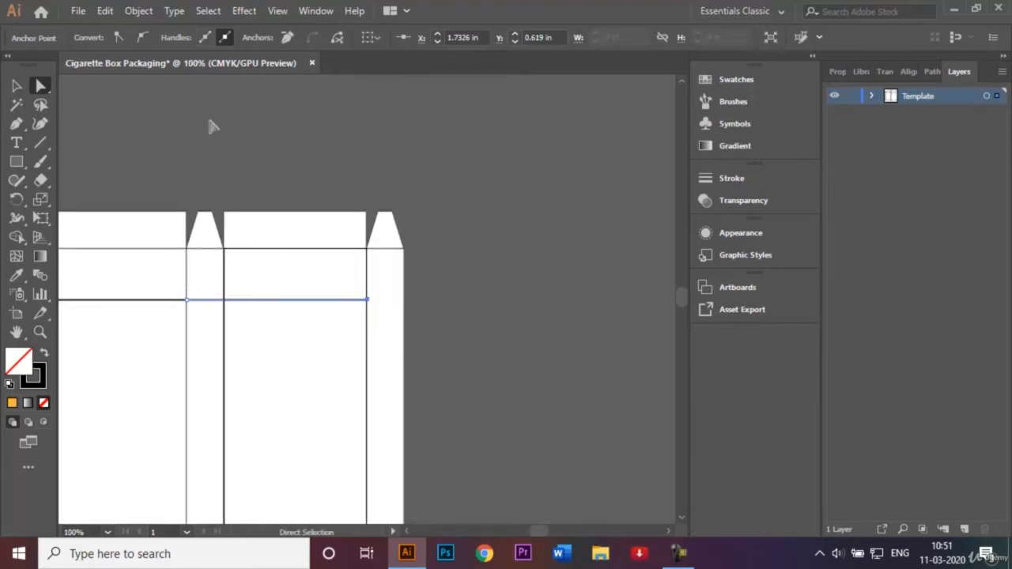
pyautogui.click(406, 533)
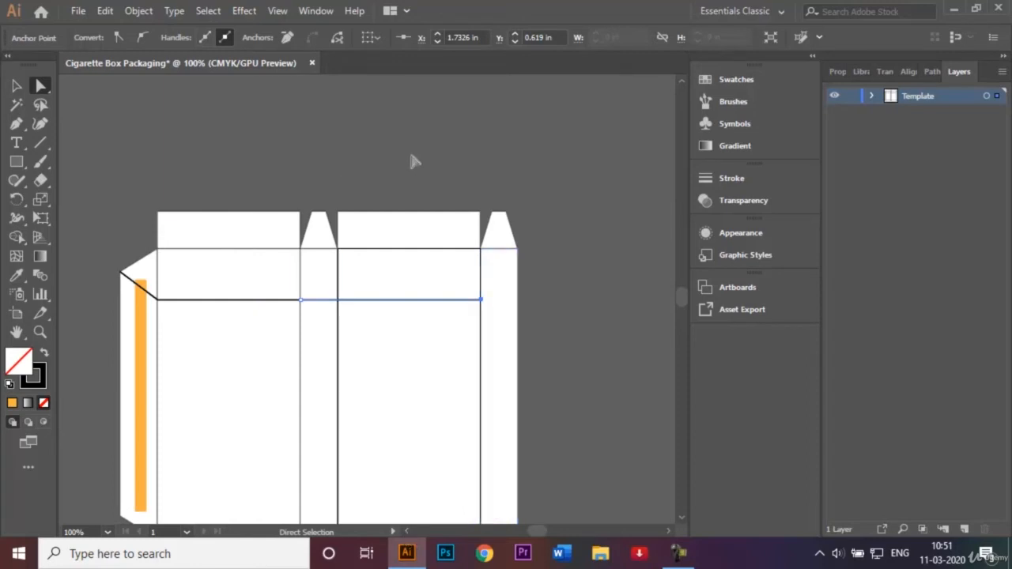
pyautogui.click(16, 85)
pyautogui.click(200, 136)
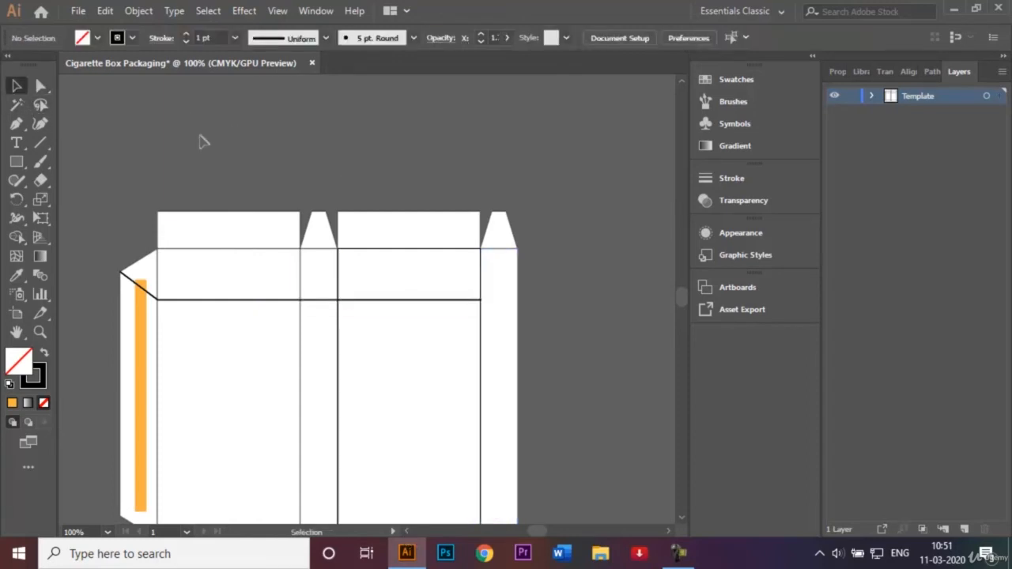
# Reflect a copy of the glue flap's diagonal line across the horizontal axis.
pyautogui.click(125, 277)
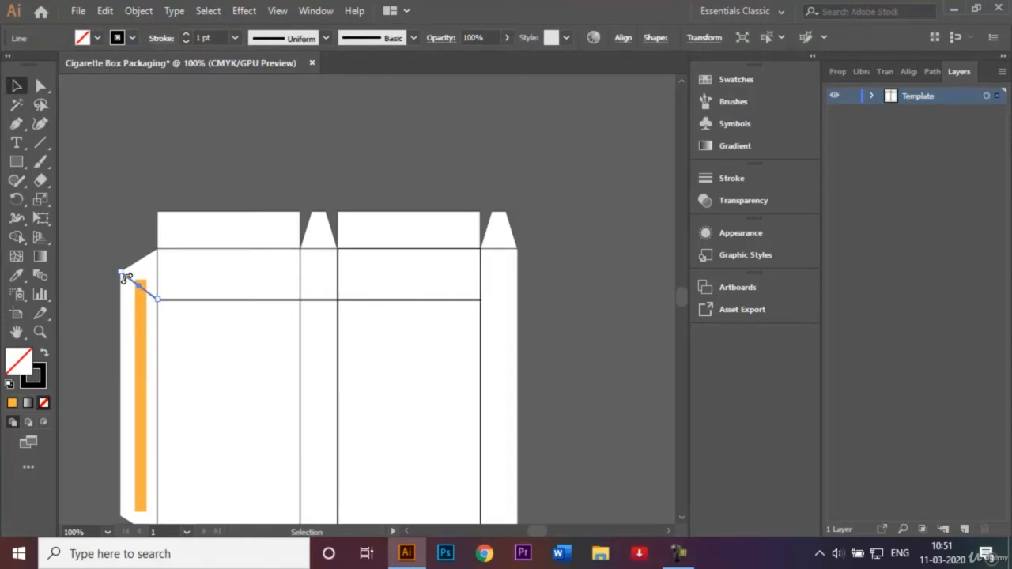
pyautogui.click(140, 13)
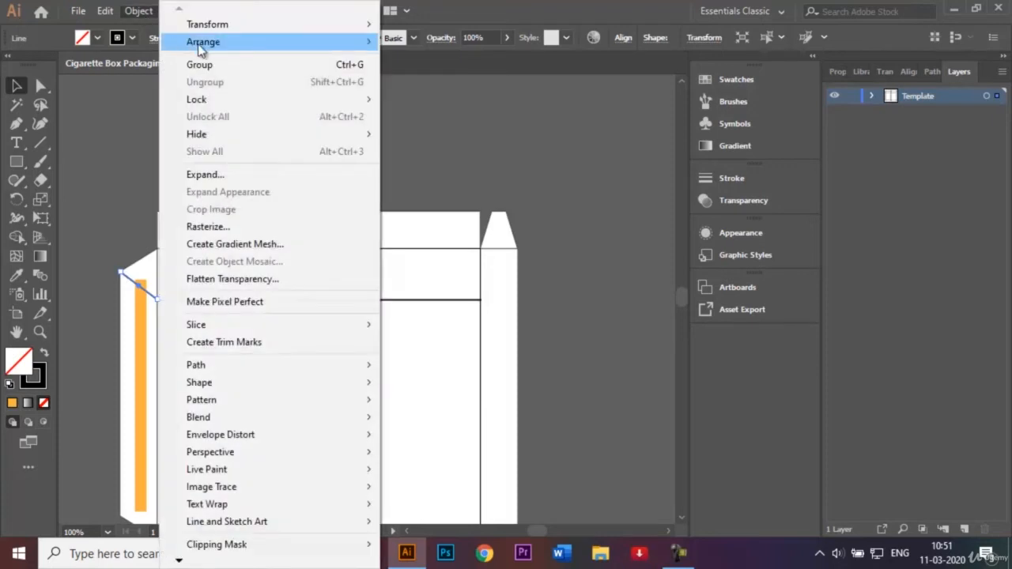
pyautogui.moveTo(203, 26)
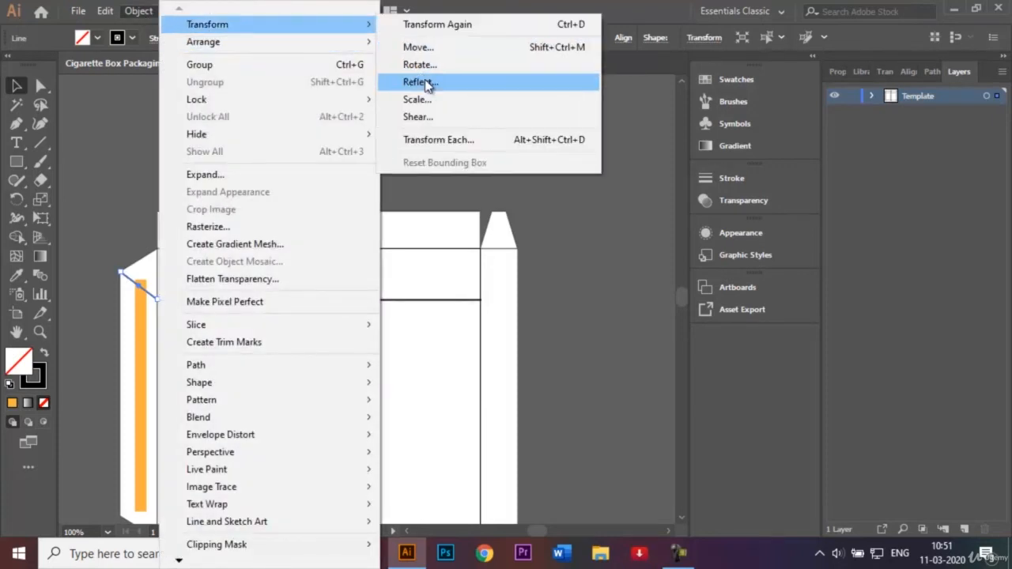
pyautogui.click(419, 82)
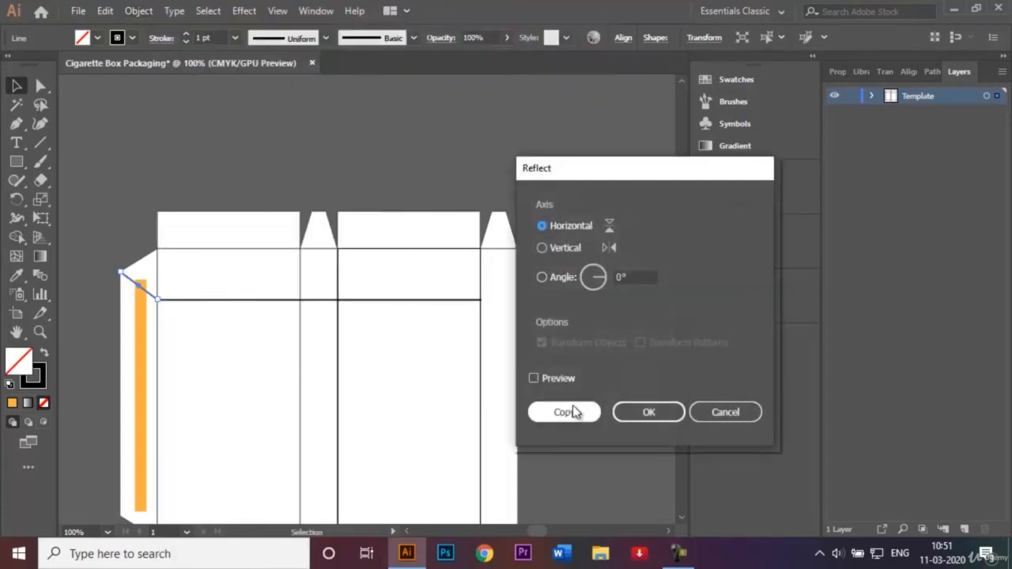
pyautogui.click(564, 412)
# Move the mirrored diagonal copy horizontally onto the last narrow panel so its lower end meets the end of the horizontal line.
pyautogui.hotkey('shift', 'Right')
pyautogui.hotkey('shift', 'Right')
pyautogui.hotkey('shift', 'Right')
pyautogui.hotkey('shift', 'Right')
pyautogui.hotkey('shift', 'Right')
pyautogui.hotkey('shift', 'Right')
pyautogui.hotkey('shift', 'Right')
pyautogui.hotkey('shift', 'Right')
pyautogui.hotkey('shift', 'Right')
pyautogui.hotkey('shift', 'Right')
pyautogui.hotkey('shift', 'Right')
pyautogui.hotkey('shift', 'Right')
pyautogui.hotkey('shift', 'Right')
pyautogui.hotkey('shift', 'Right')
pyautogui.hotkey('shift', 'Right')
pyautogui.hotkey('shift', 'Right')
pyautogui.hotkey('shift', 'Right')
pyautogui.hotkey('shift', 'Right')
pyautogui.hotkey('shift', 'Right')
pyautogui.hotkey('shift', 'Right')
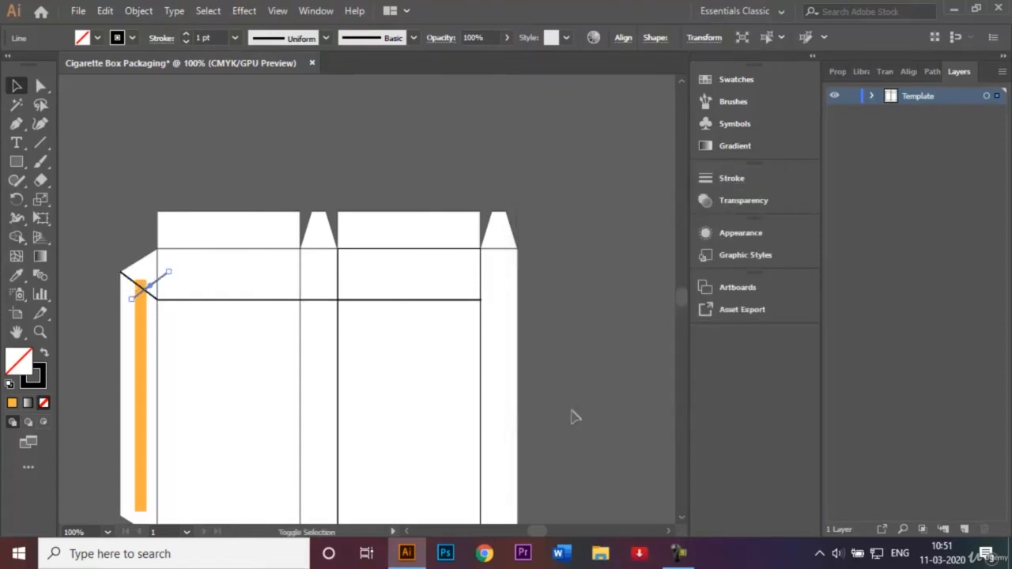
pyautogui.hotkey('shift', 'Right')
pyautogui.hotkey('shift', 'Right')
pyautogui.hotkey('shift', 'Right')
pyautogui.hotkey('shift', 'Right')
pyautogui.hotkey('shift', 'Right')
pyautogui.hotkey('shift', 'Right')
pyautogui.press('Right')
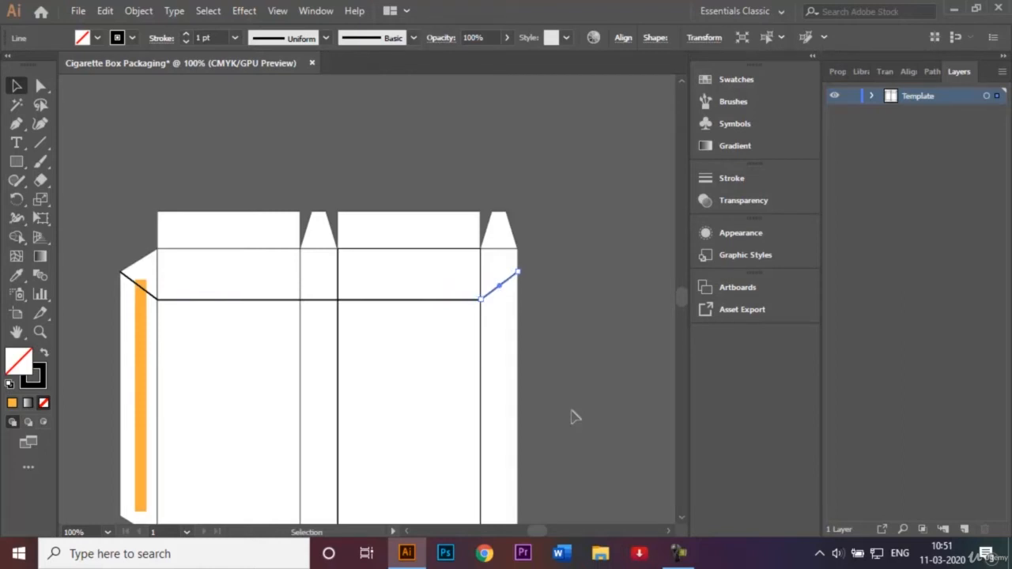
pyautogui.click(576, 366)
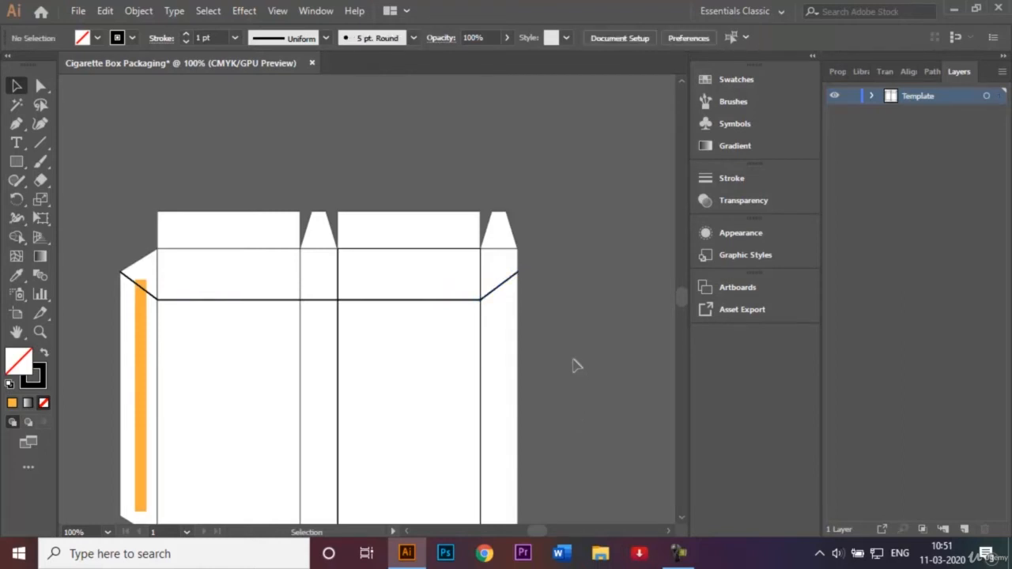
# Lock the Template layer and create a new layer above it named Graphic.
pyautogui.click(682, 519)
pyautogui.click(682, 522)
pyautogui.click(682, 522)
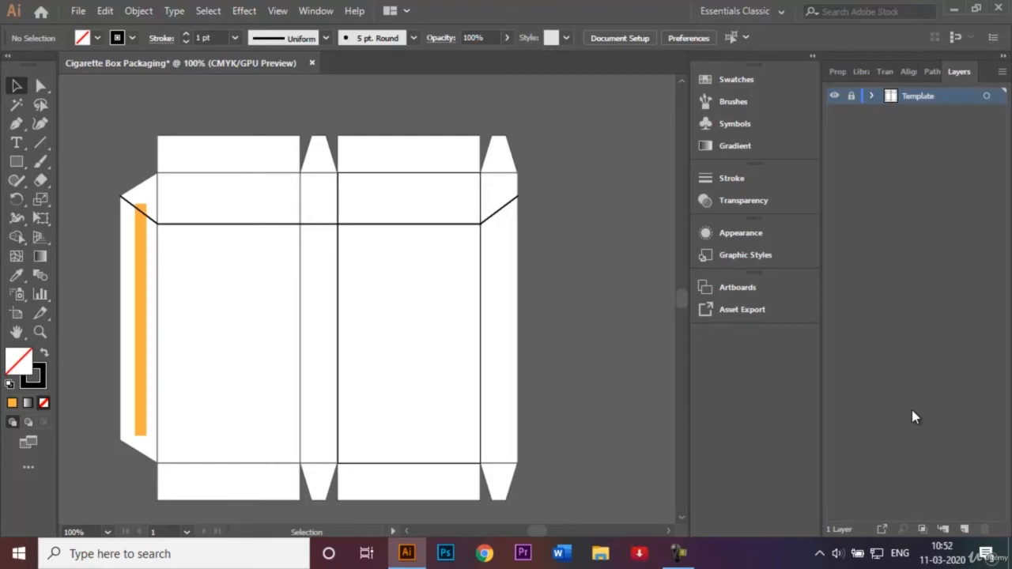
pyautogui.click(966, 530)
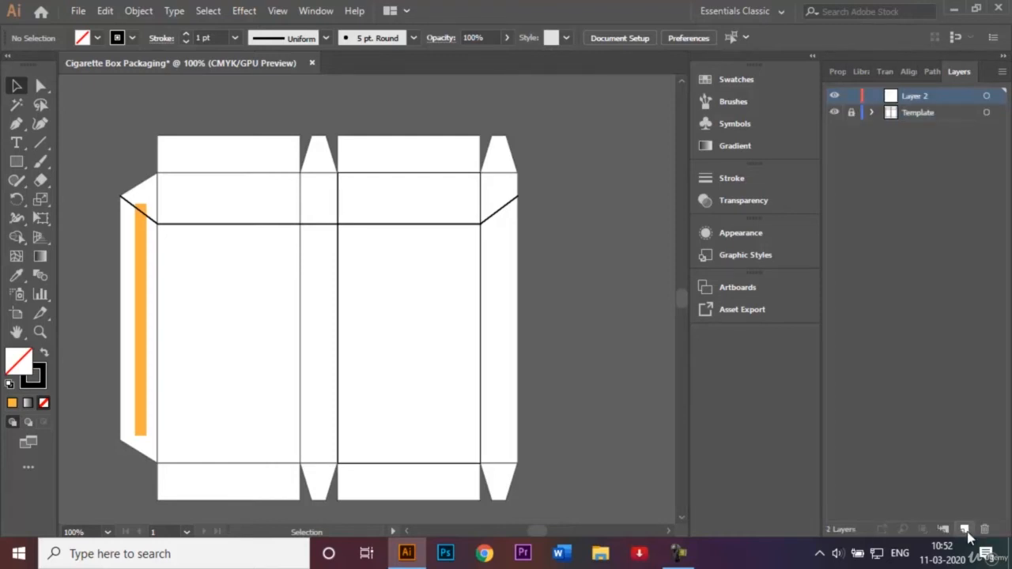
pyautogui.doubleClick(917, 98)
pyautogui.press('BackSpace')
pyautogui.write('Text')
pyautogui.press('BackSpace')
pyautogui.press('BackSpace')
pyautogui.press('BackSpace')
pyautogui.press('BackSpace')
pyautogui.write('Graphic')
pyautogui.press('Return')
# Switch to Chrome and search Google Images for "cigarette box graphics".
pyautogui.click(483, 559)
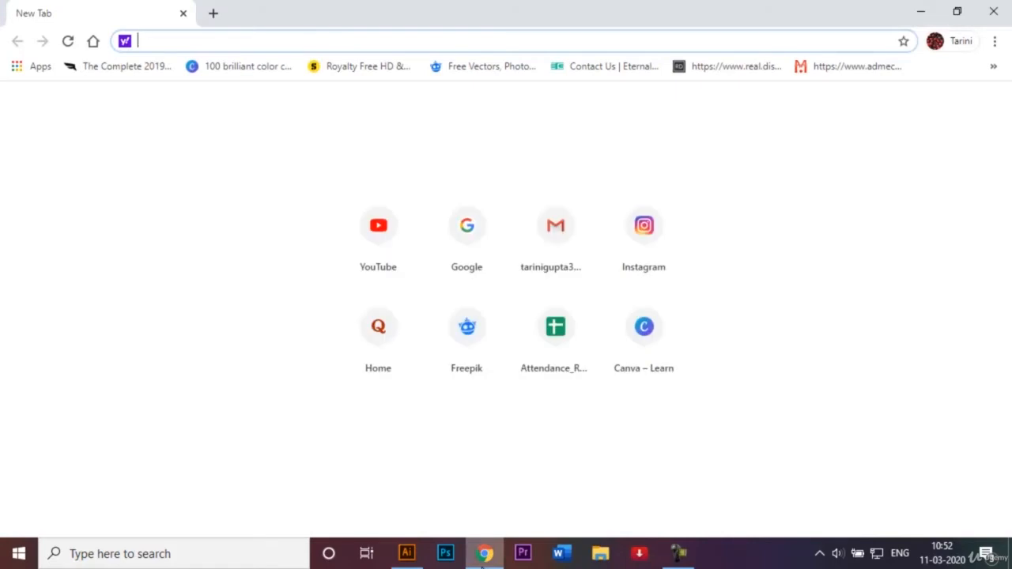
pyautogui.click(465, 231)
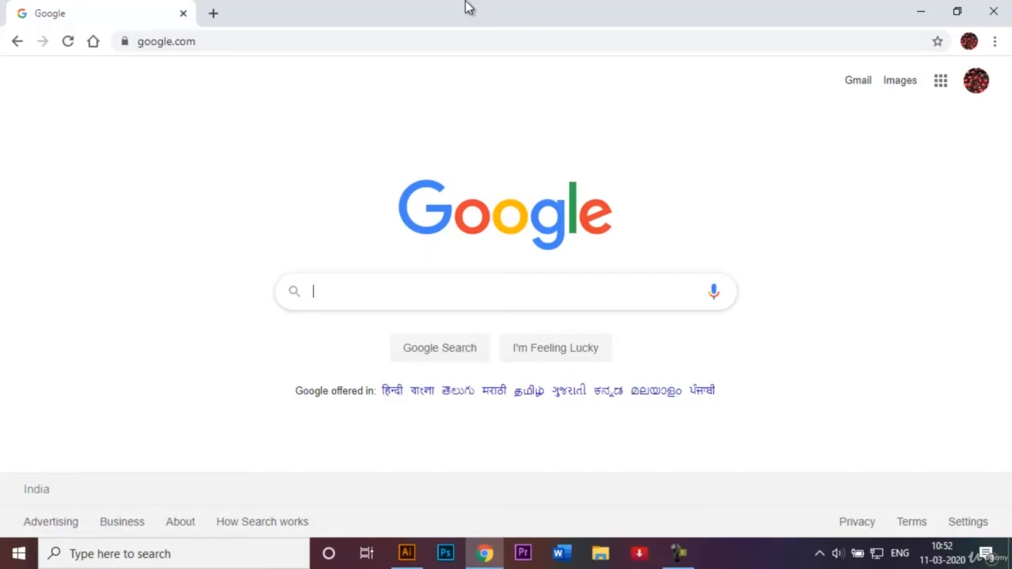
pyautogui.write('Cigare')
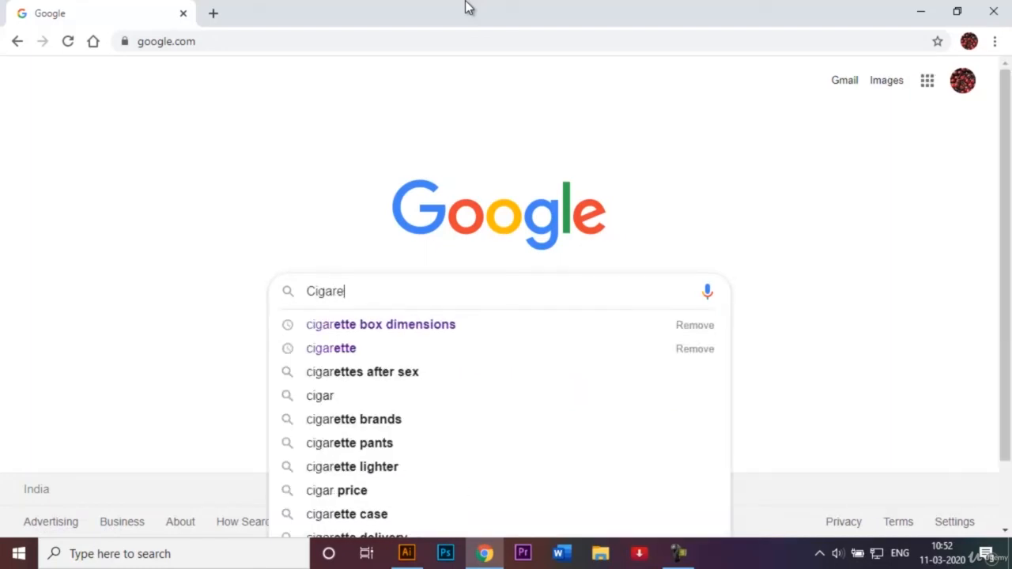
pyautogui.write('tte bi')
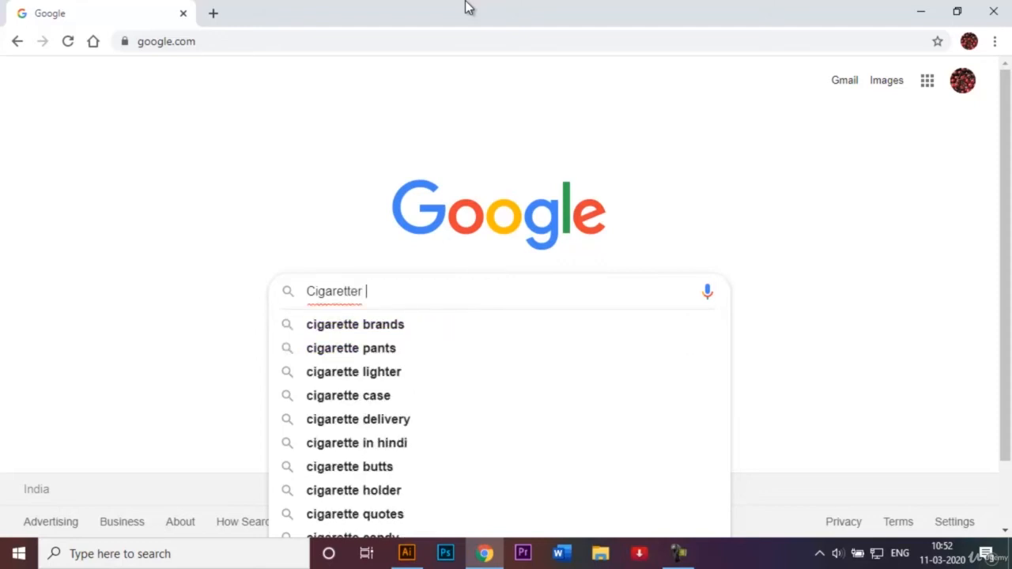
pyautogui.write('grap')
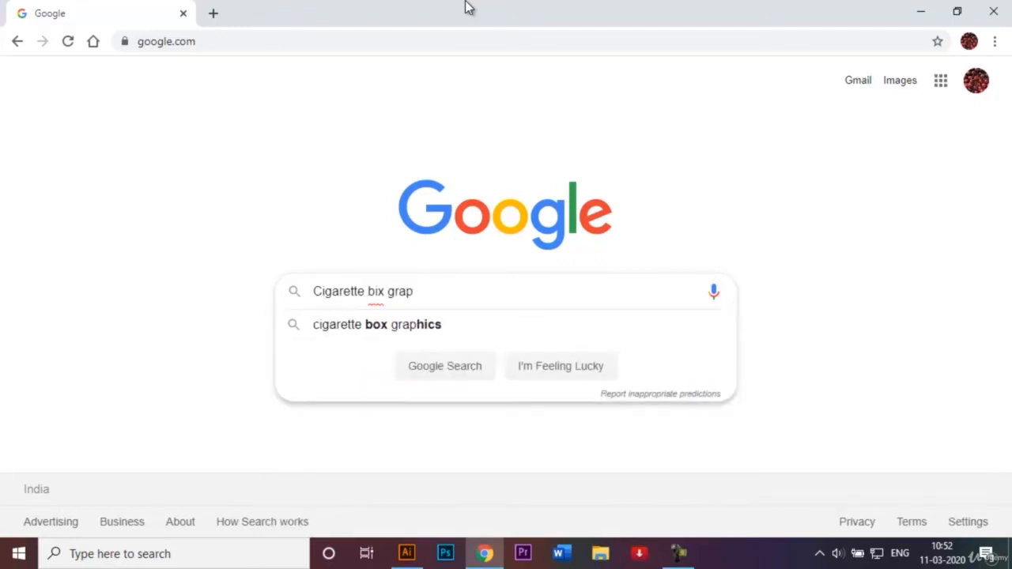
pyautogui.press('Down')
pyautogui.press('Return')
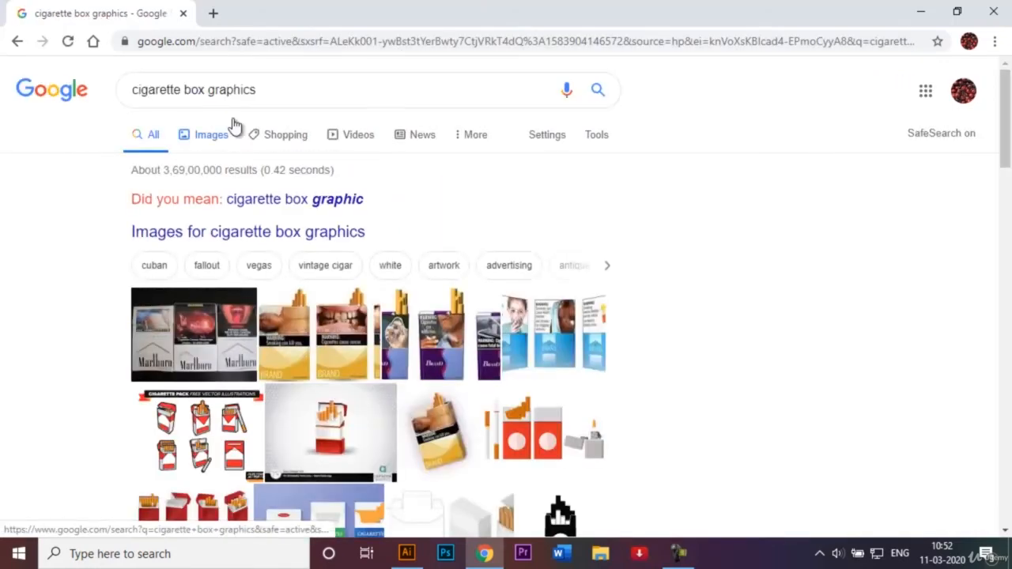
pyautogui.click(207, 135)
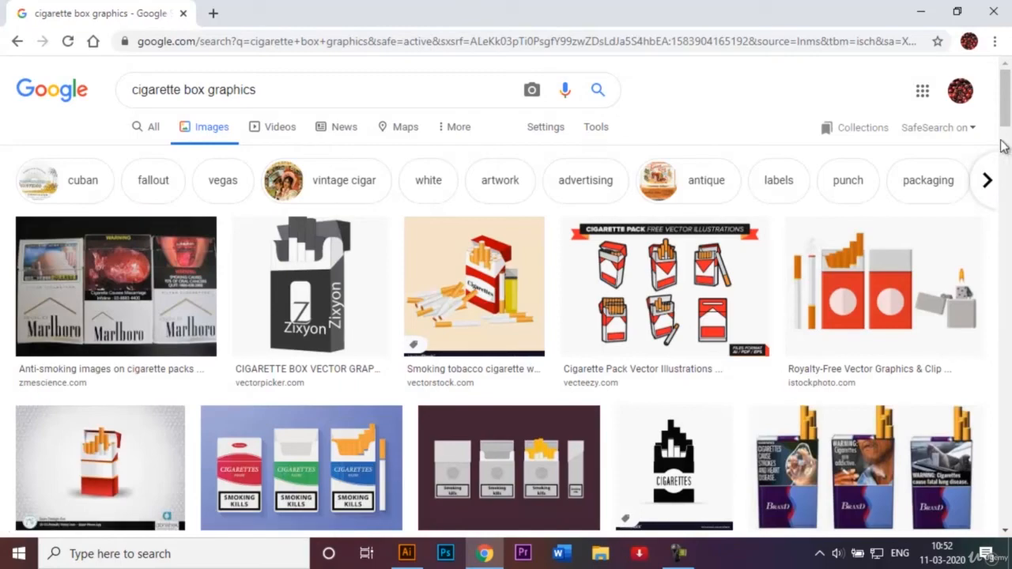
# Examine the image of the opened red cigarette pack with a lighter as a design reference, and return to Illustrator.
pyautogui.moveTo(1005, 115); pyautogui.dragTo(1006, 165)
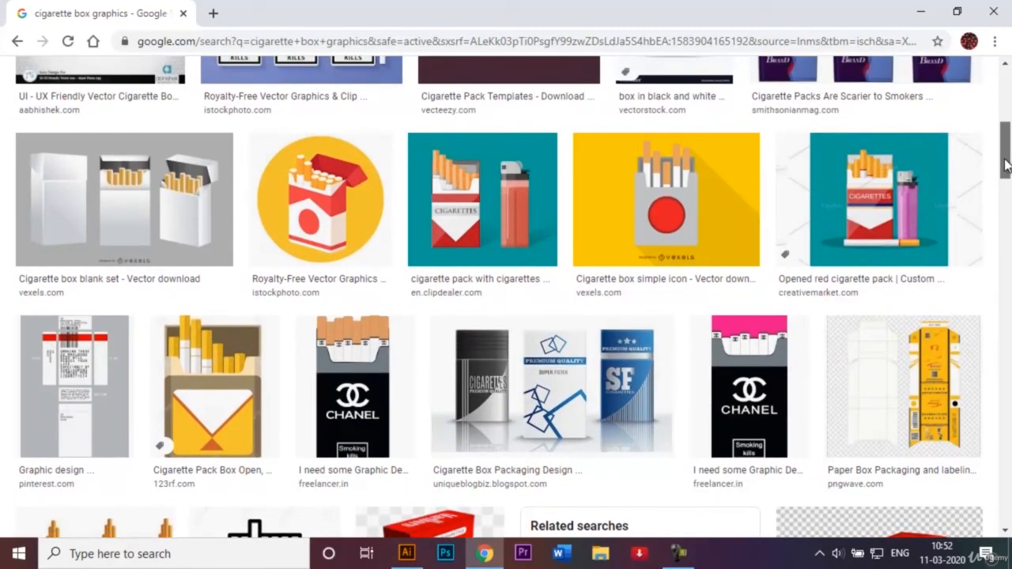
pyautogui.click(457, 216)
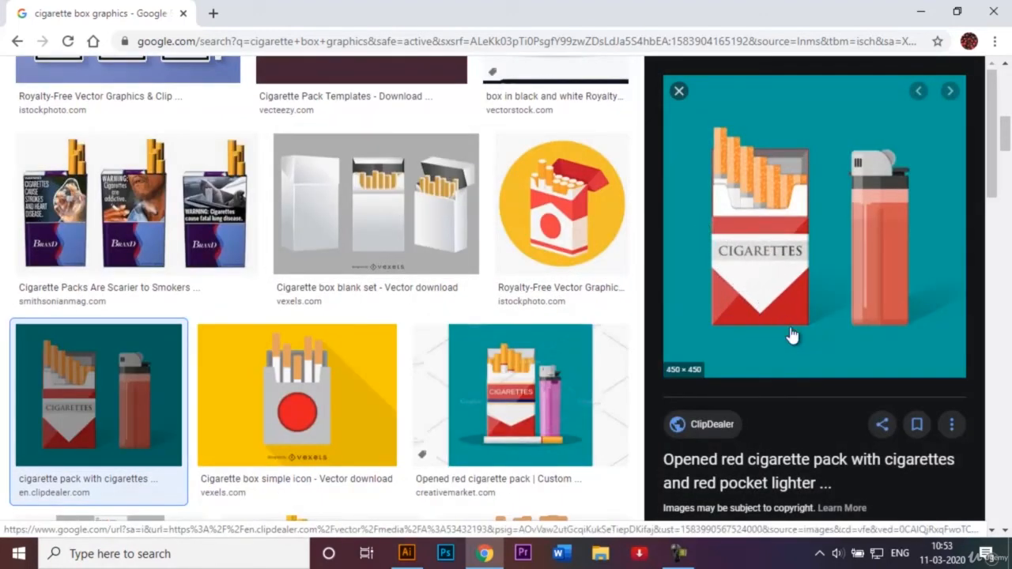
pyautogui.click(182, 16)
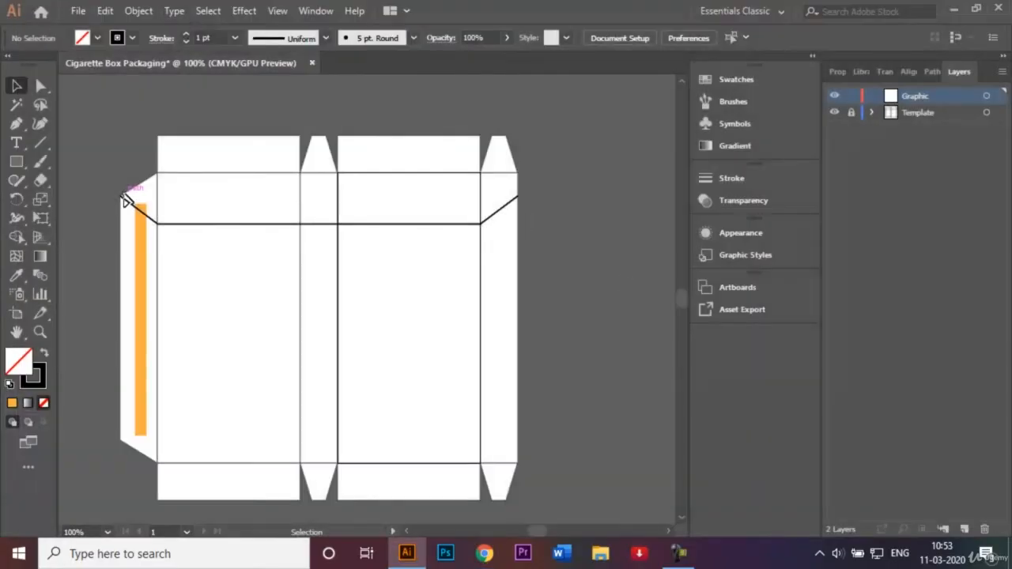
# Set up the Pen tool with a red fill and no stroke for shapes on the Graphic layer.
pyautogui.click(19, 125)
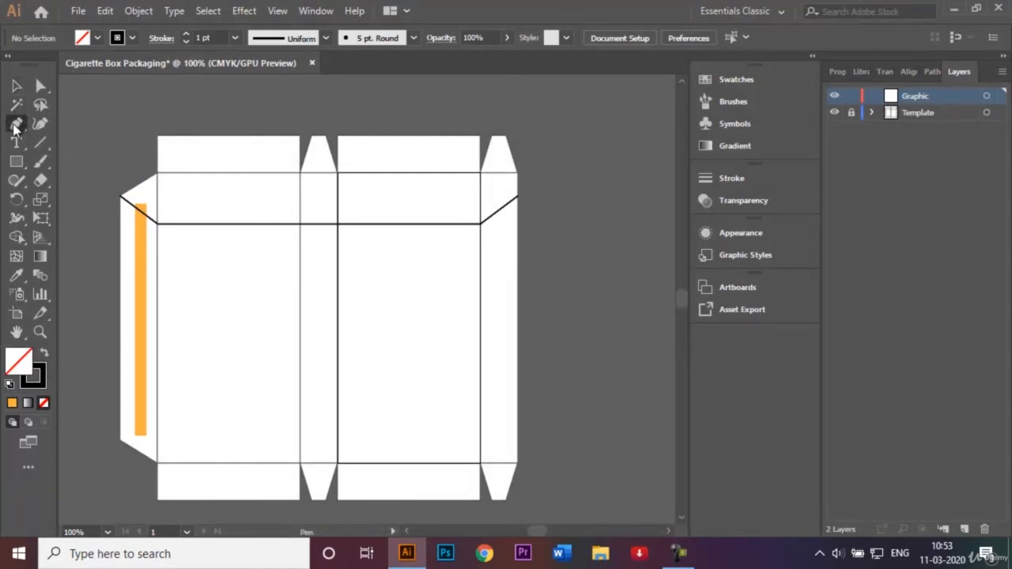
pyautogui.click(97, 38)
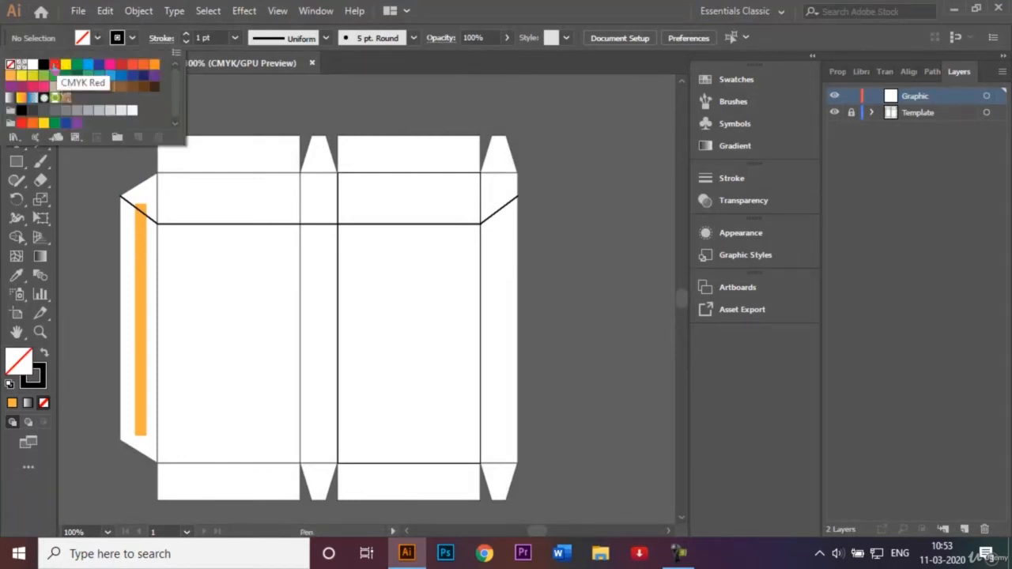
pyautogui.click(120, 65)
pyautogui.click(133, 38)
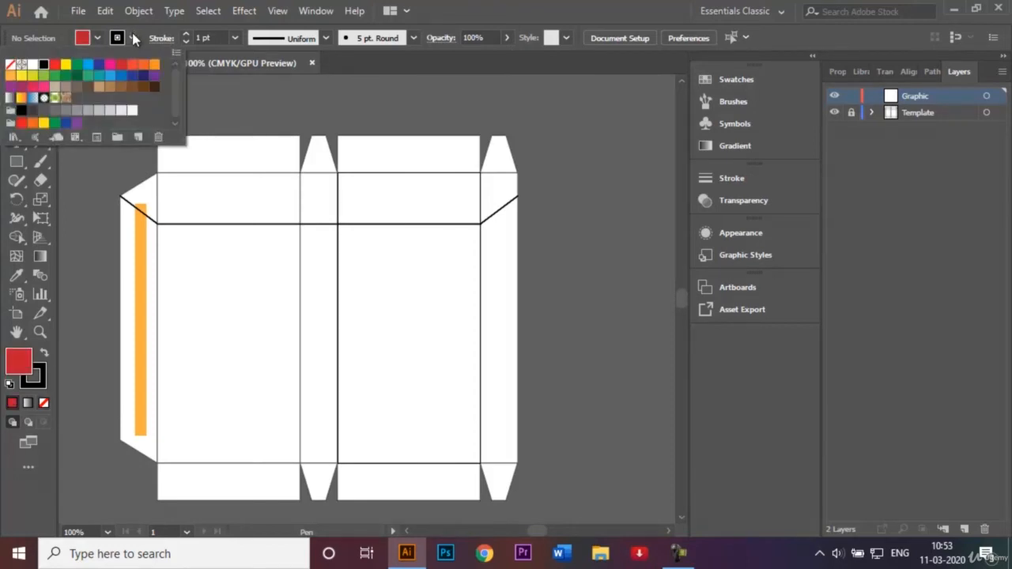
pyautogui.click(10, 66)
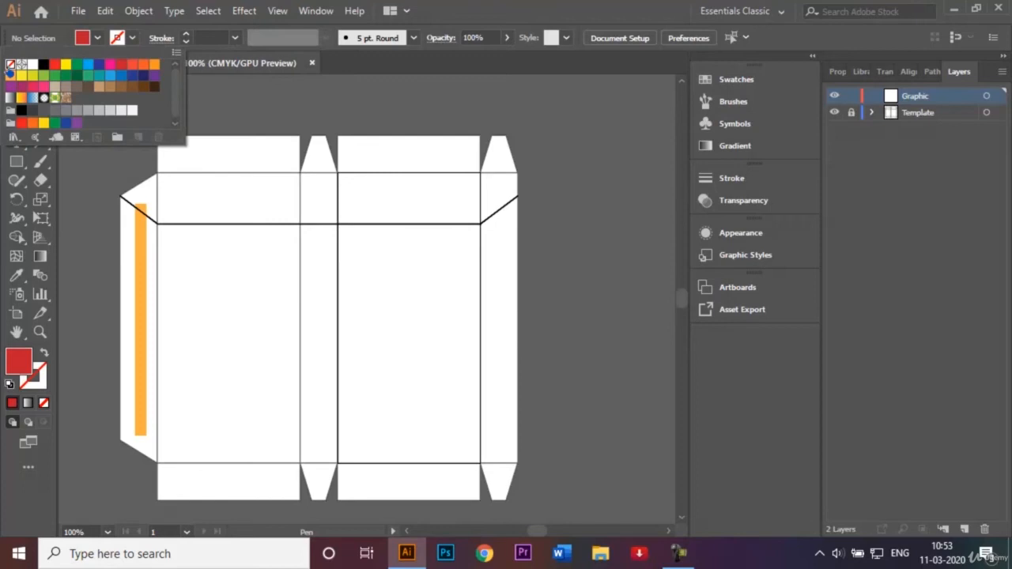
pyautogui.click(528, 316)
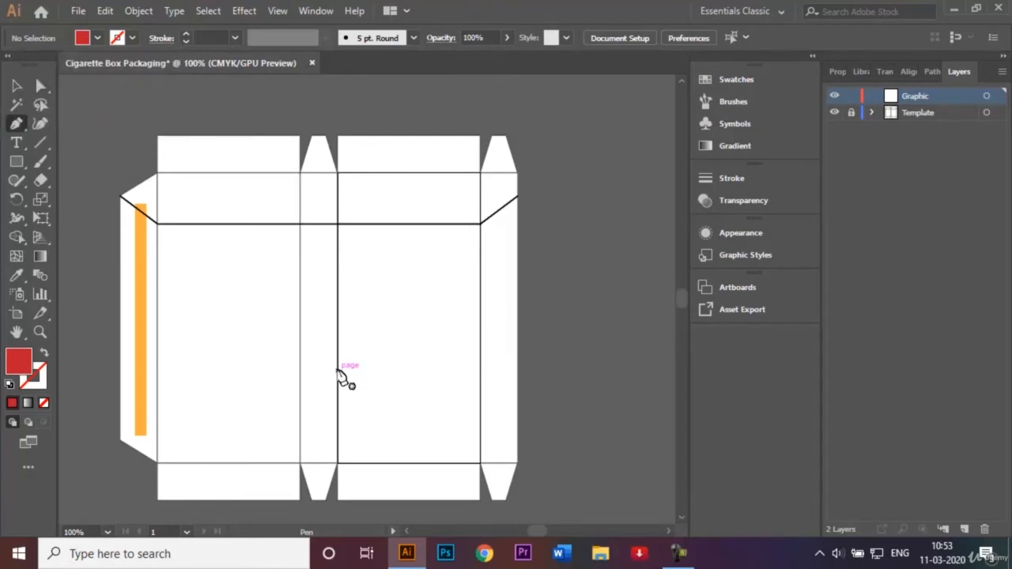
# Draw a red right triangle, about 0.86 in wide and 1.11 in tall, in the second wide panel's lower-left corner, reaching the bottom edge's midpoint.
pyautogui.click(338, 371)
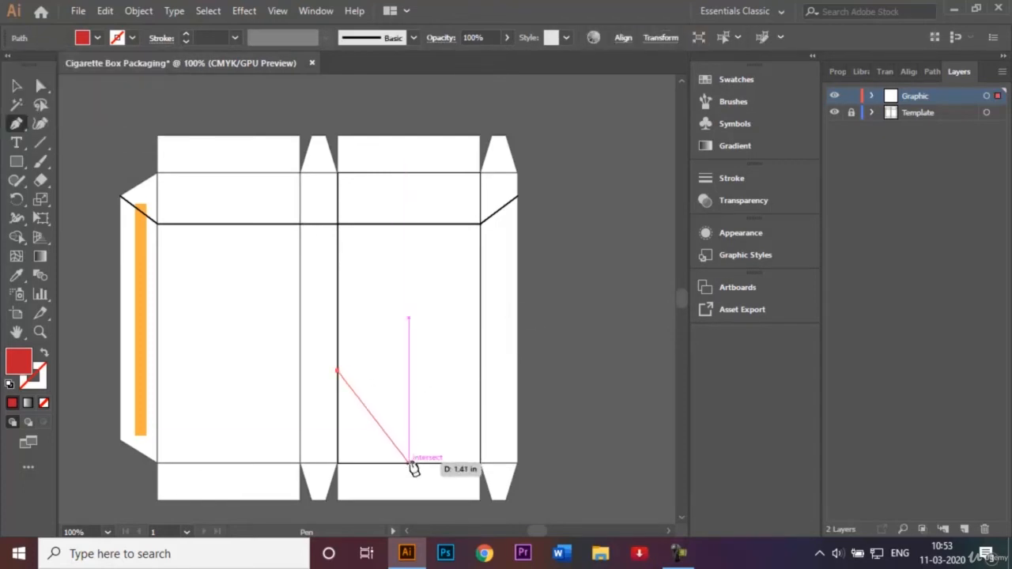
pyautogui.click(409, 464)
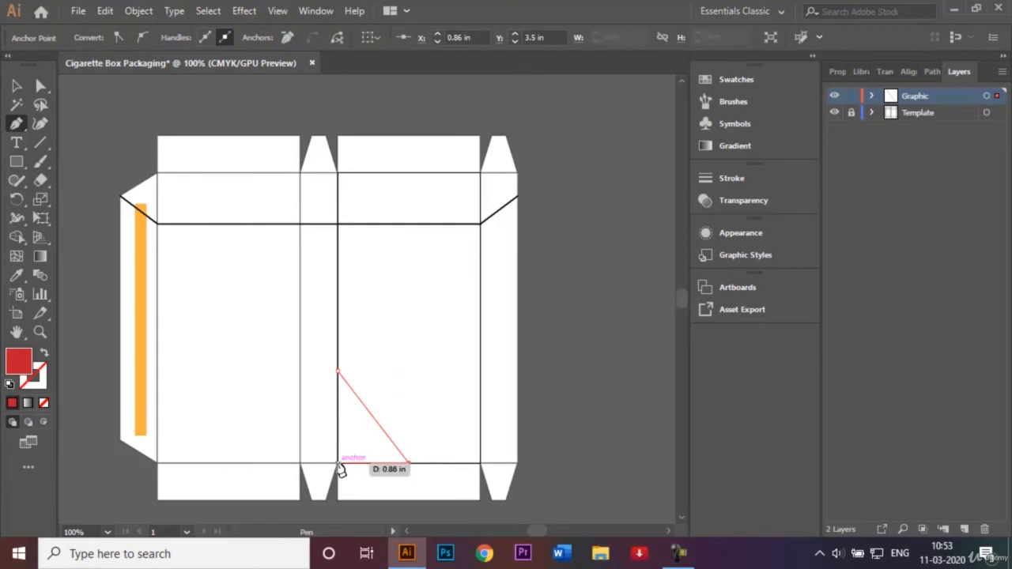
pyautogui.rightClick(339, 467)
pyautogui.click(339, 465)
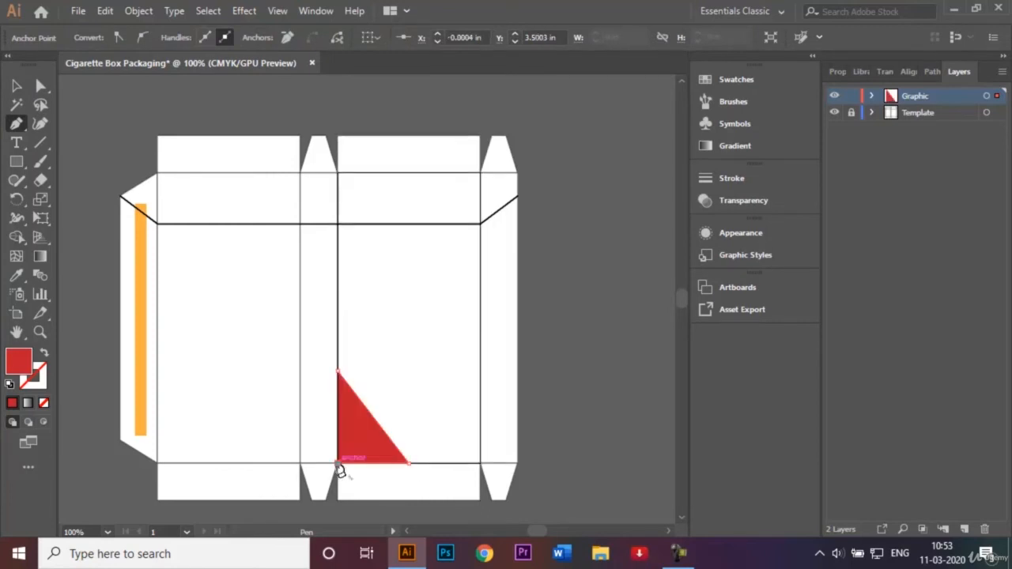
pyautogui.click(337, 371)
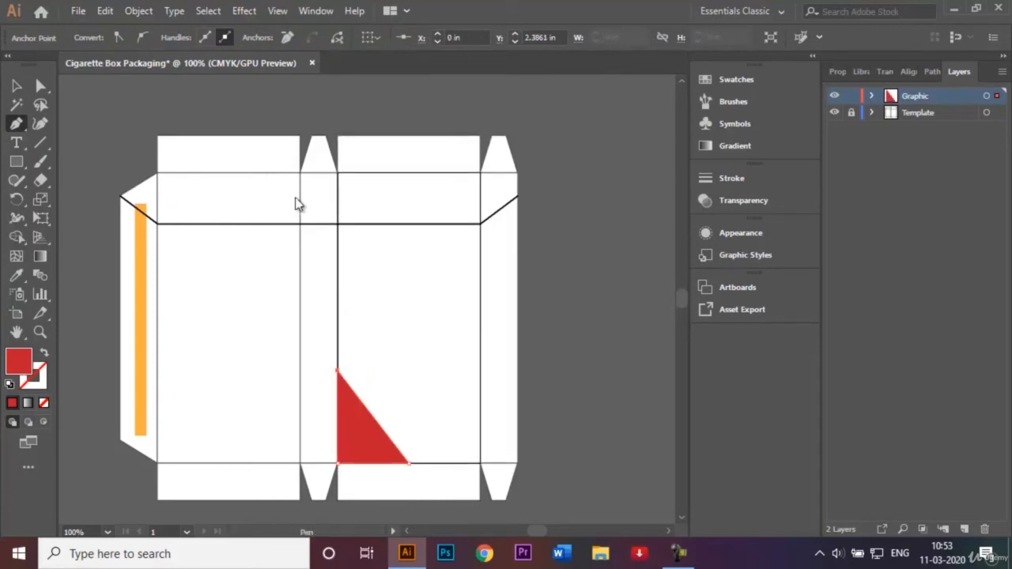
# Try to reflect a copy of the red triangle across the vertical axis.
pyautogui.click(18, 85)
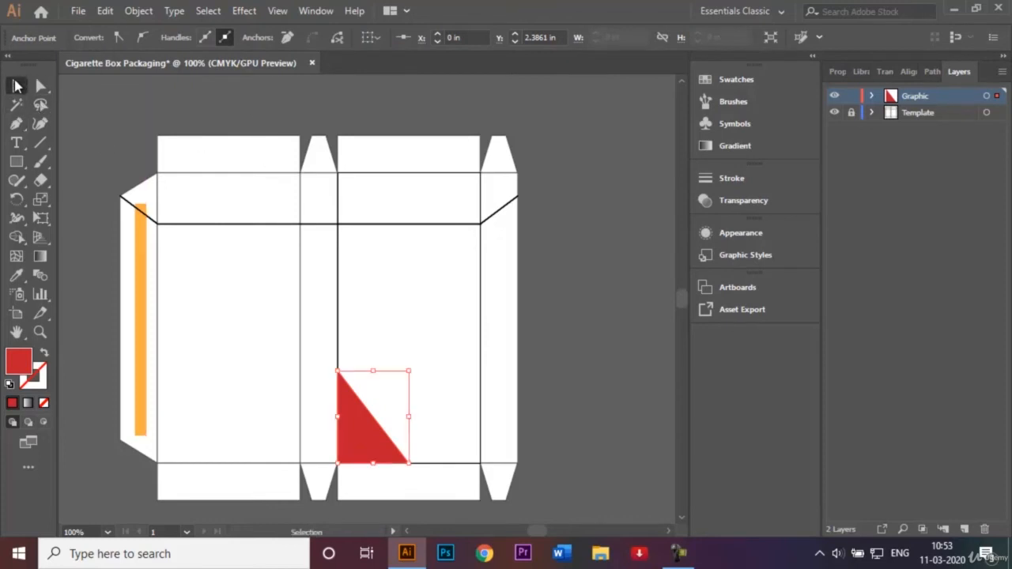
pyautogui.rightClick(355, 417)
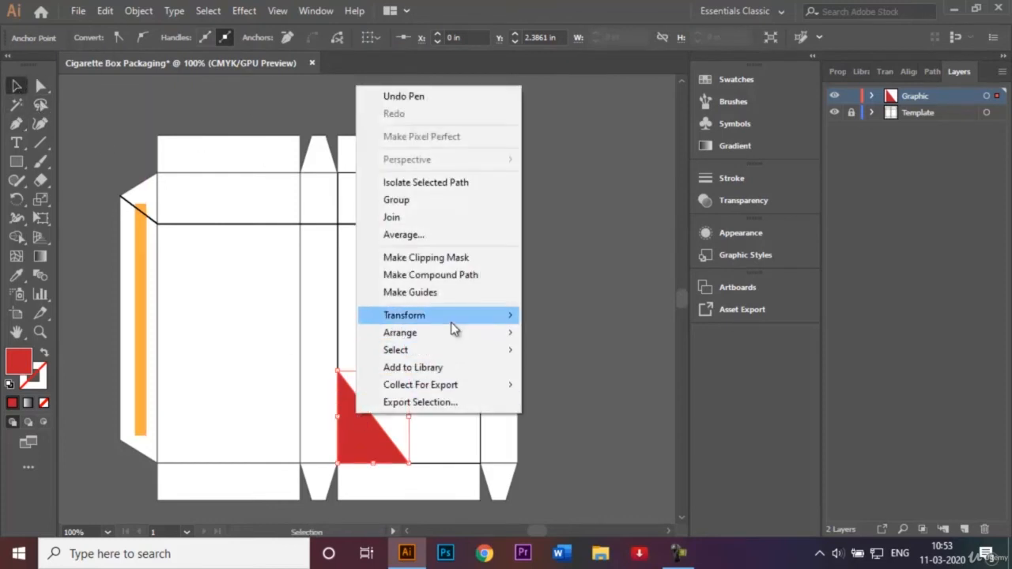
pyautogui.moveTo(453, 324)
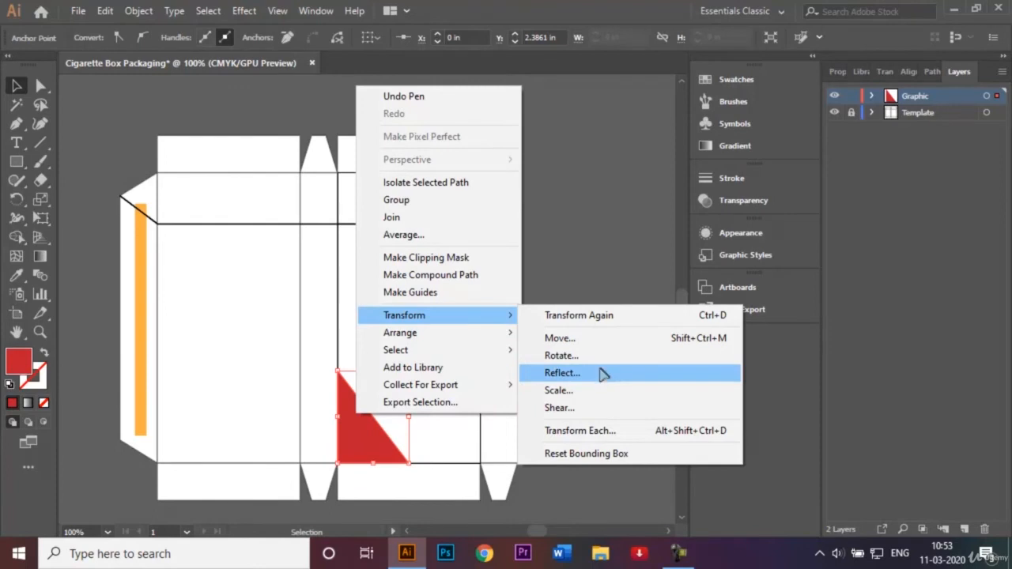
pyautogui.click(603, 374)
pyautogui.click(543, 249)
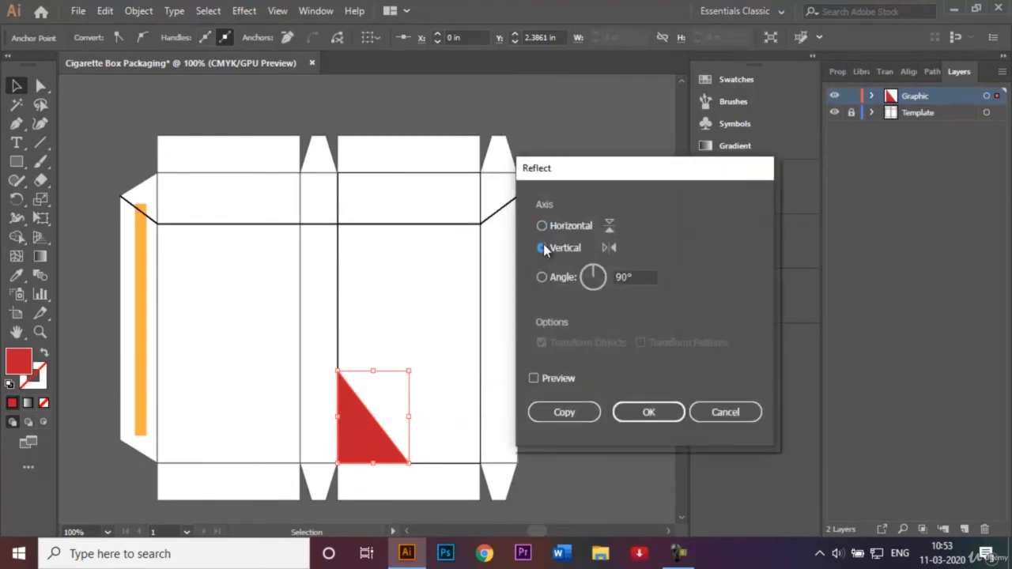
pyautogui.click(585, 414)
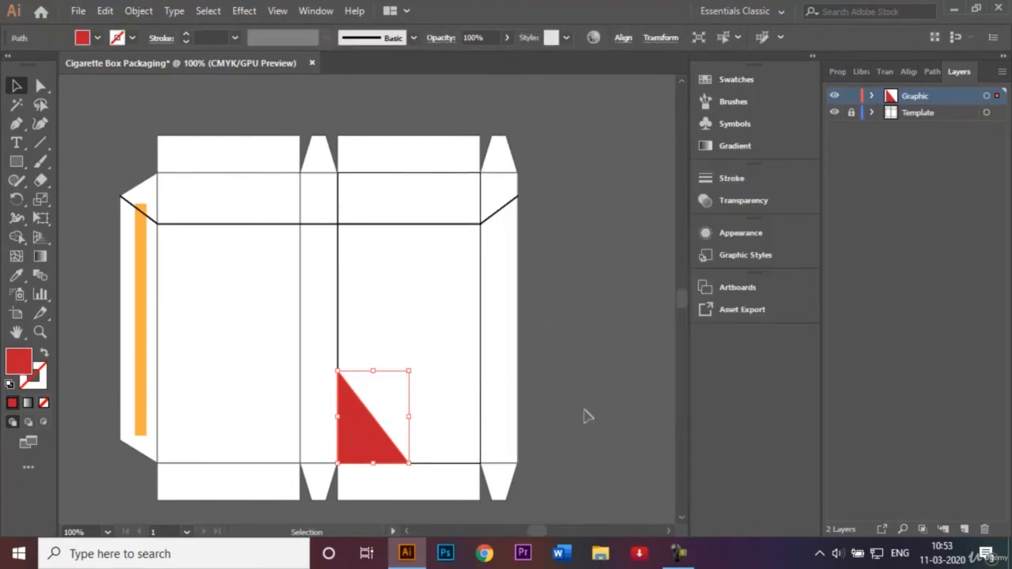
pyautogui.click(580, 344)
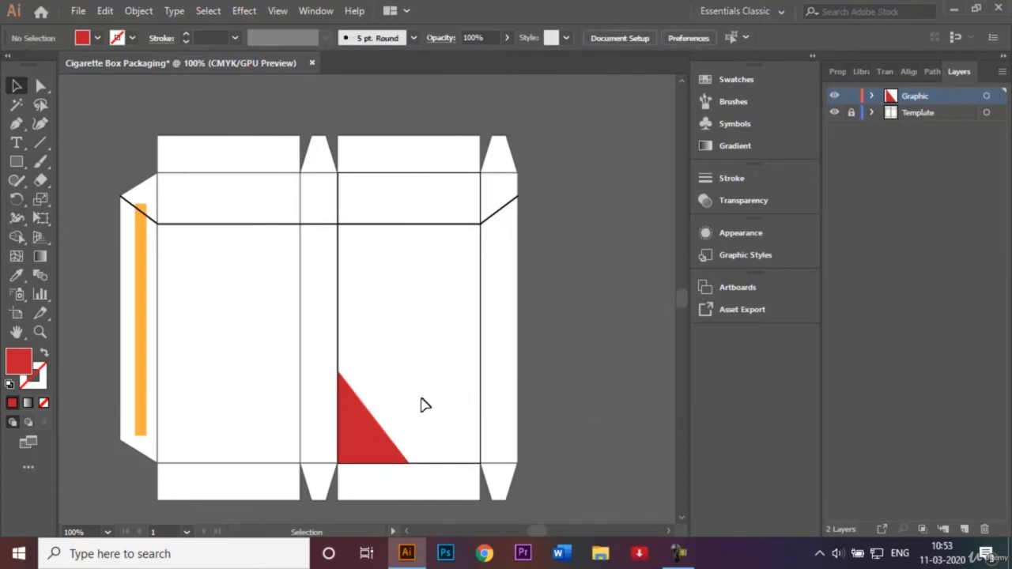
# Select the whole red triangle and reflect a copy of it across the vertical axis.
pyautogui.click(377, 432)
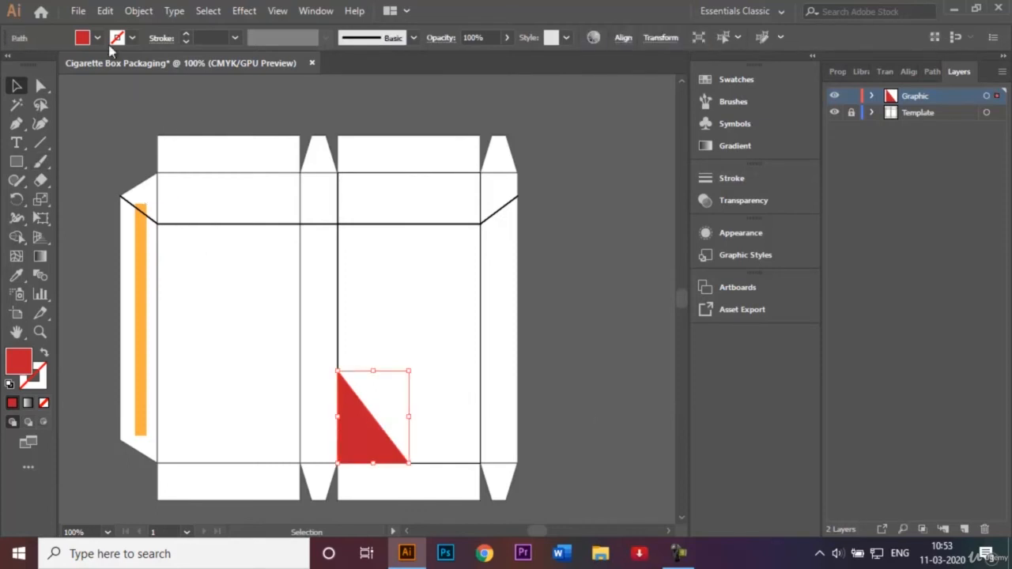
pyautogui.click(136, 11)
pyautogui.moveTo(248, 27)
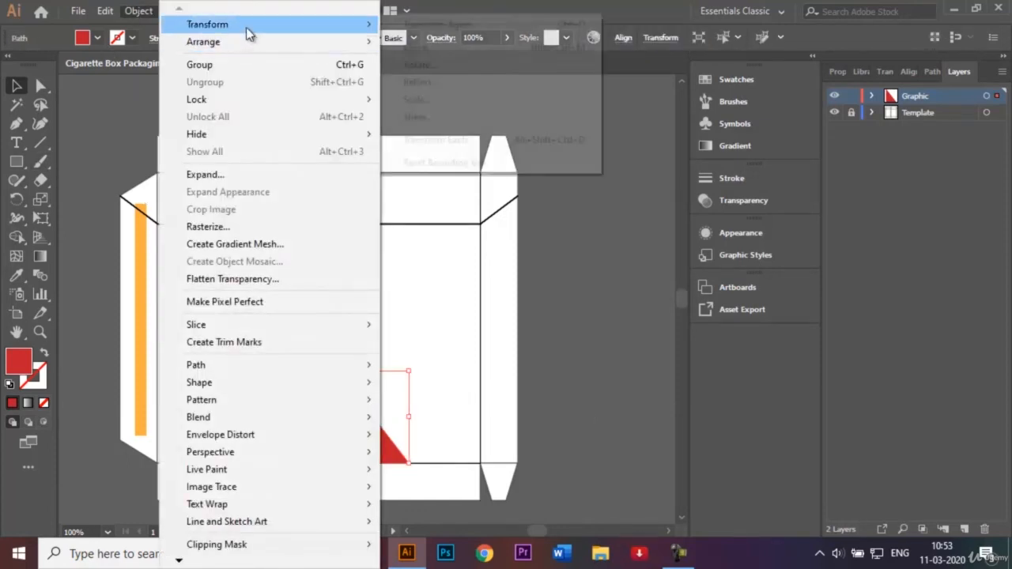
pyautogui.click(462, 90)
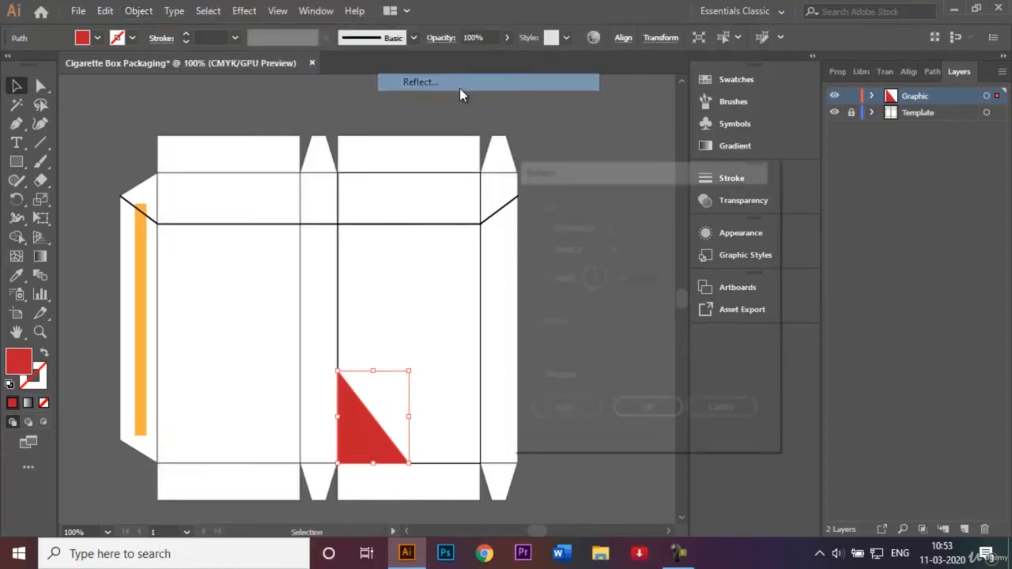
pyautogui.click(585, 416)
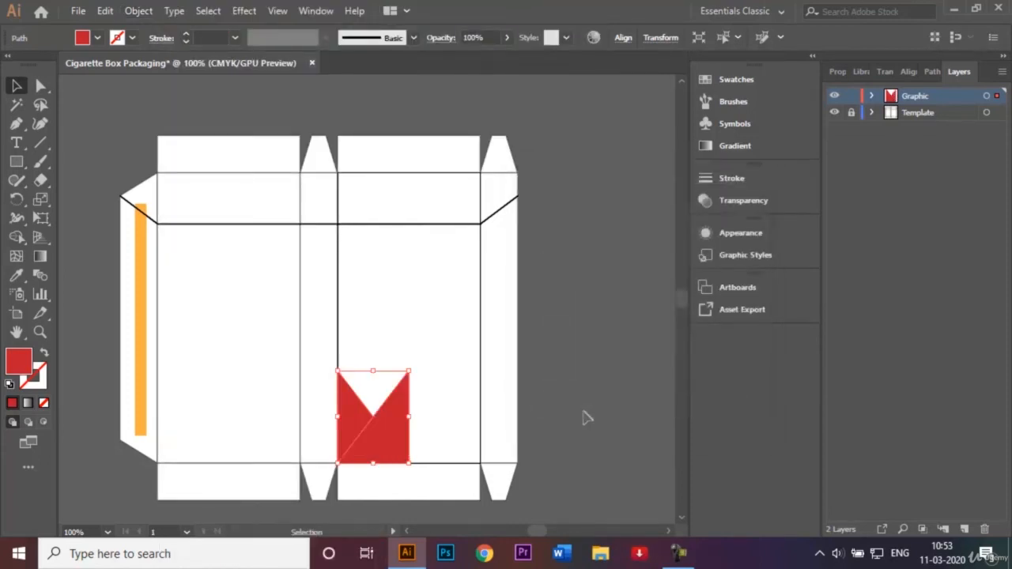
# Shift the mirrored triangle horizontally into the panel's lower-right corner so the two triangles meet at the bottom edge's midpoint.
pyautogui.hotkey('shift', 'Right')
pyautogui.hotkey('shift', 'Right')
pyautogui.hotkey('shift', 'Right')
pyautogui.hotkey('shift', 'Right')
pyautogui.hotkey('shift', 'Right')
pyautogui.hotkey('shift', 'Right')
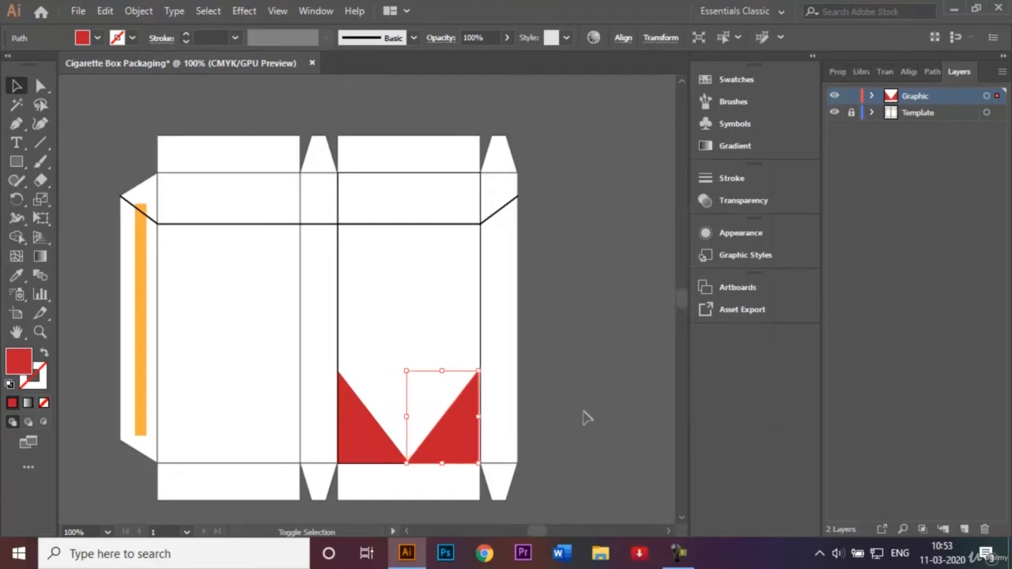
pyautogui.press('Right')
pyautogui.press('Right')
pyautogui.press('Right')
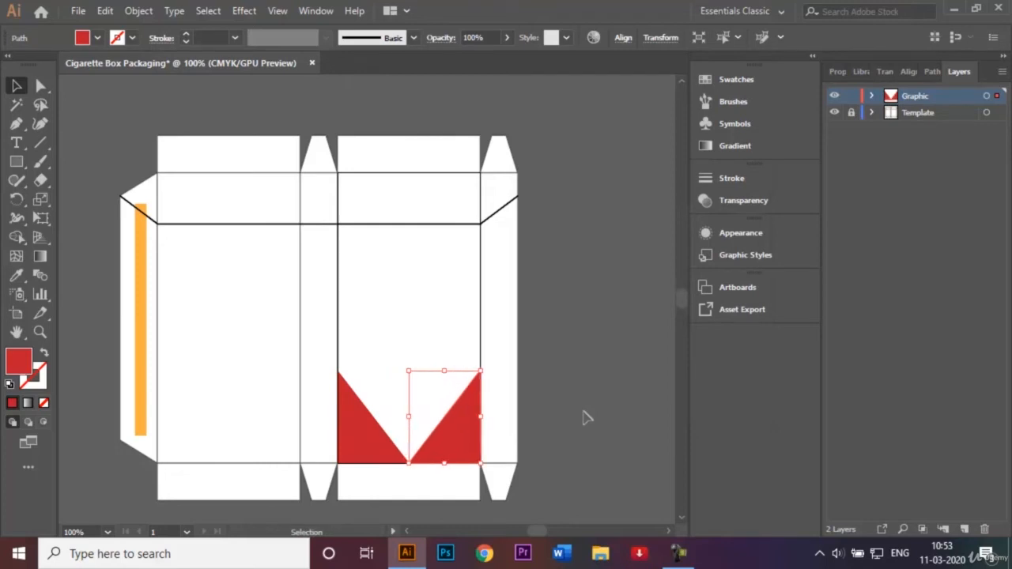
pyautogui.click(601, 314)
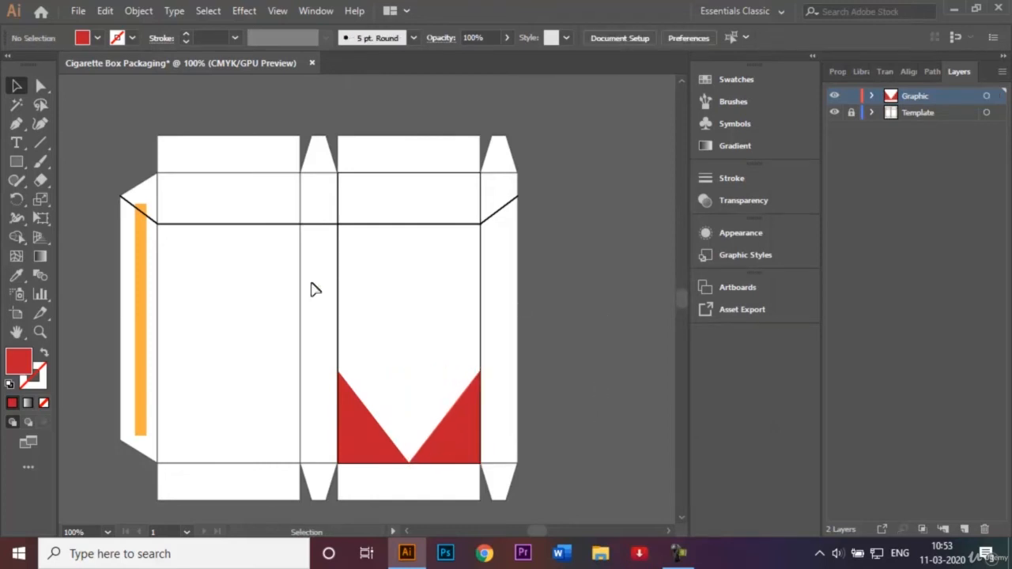
# Try to place the two red triangles on the first wide panel, and undo the move.
pyautogui.click(369, 440)
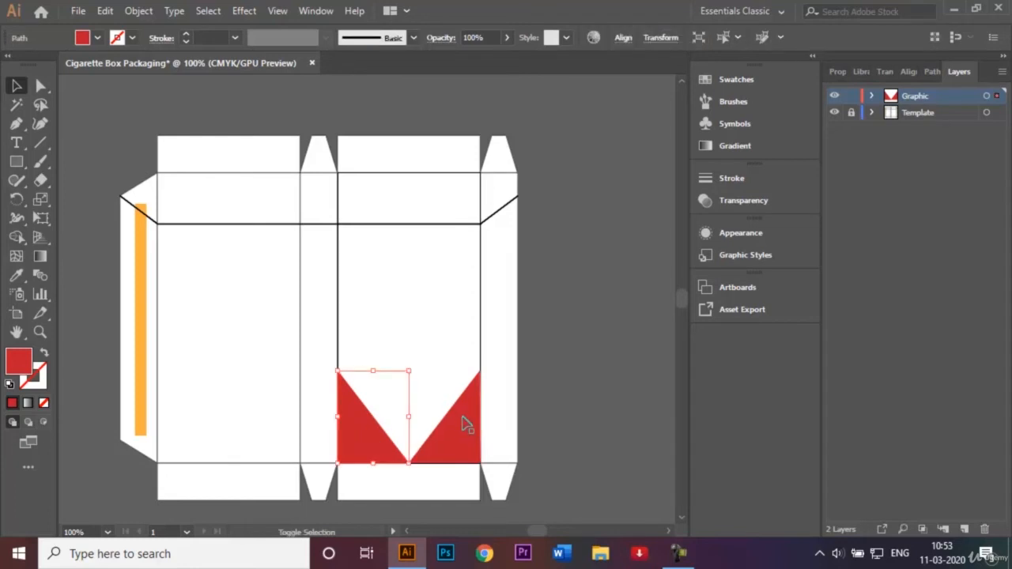
pyautogui.keyDown('shift'); pyautogui.click(464, 420); pyautogui.keyUp('shift')
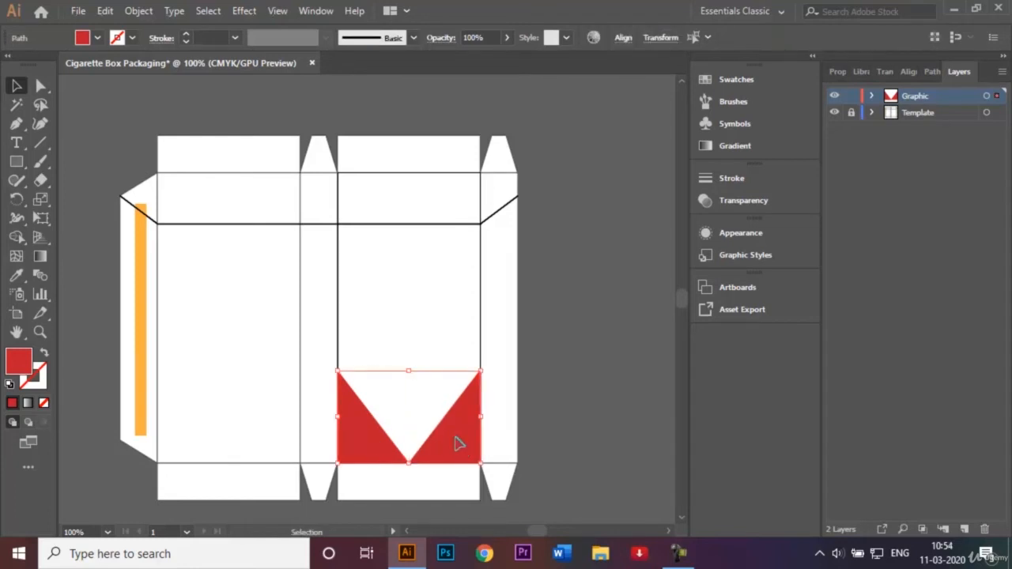
pyautogui.moveTo(454, 443); pyautogui.dragTo(272, 440)
pyautogui.hotkey('ctrl', 'z')
pyautogui.click(581, 378)
# Duplicate both red triangles horizontally onto the first wide panel, aligned with its lower corners.
pyautogui.click(452, 445)
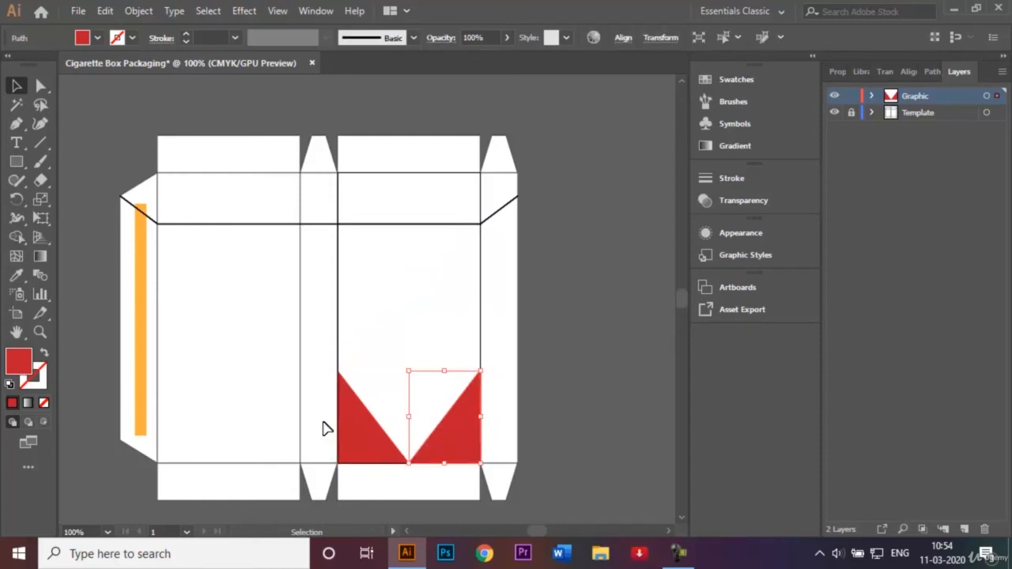
pyautogui.keyDown('shift'); pyautogui.click(348, 427); pyautogui.keyUp('shift')
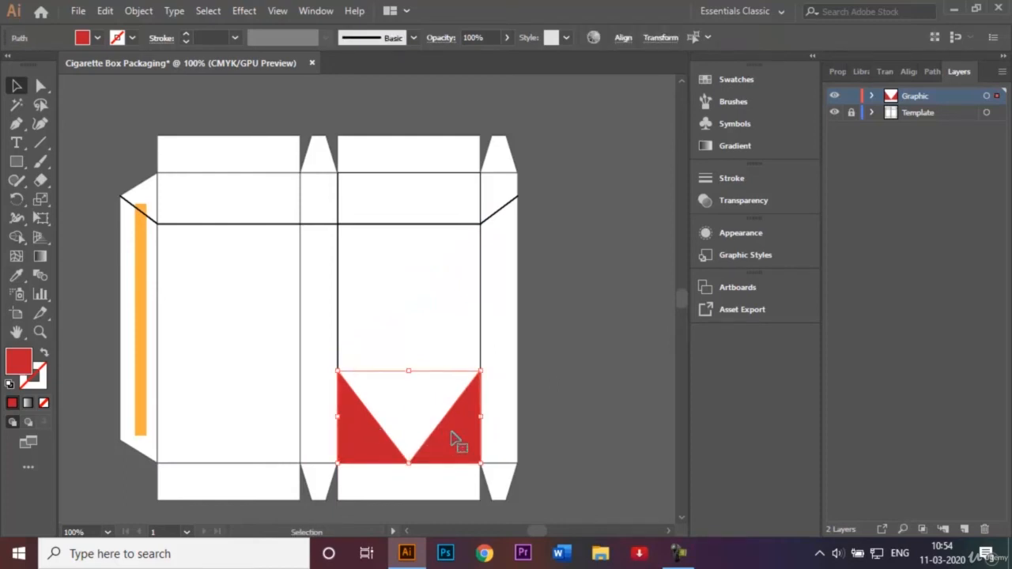
pyautogui.moveTo(454, 439); pyautogui.dragTo(275, 437)
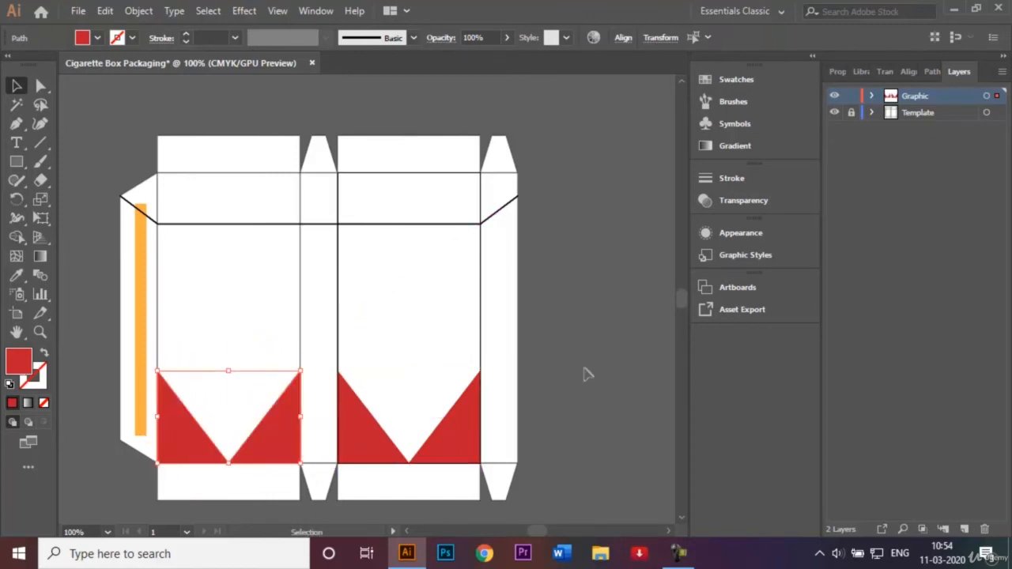
pyautogui.click(585, 374)
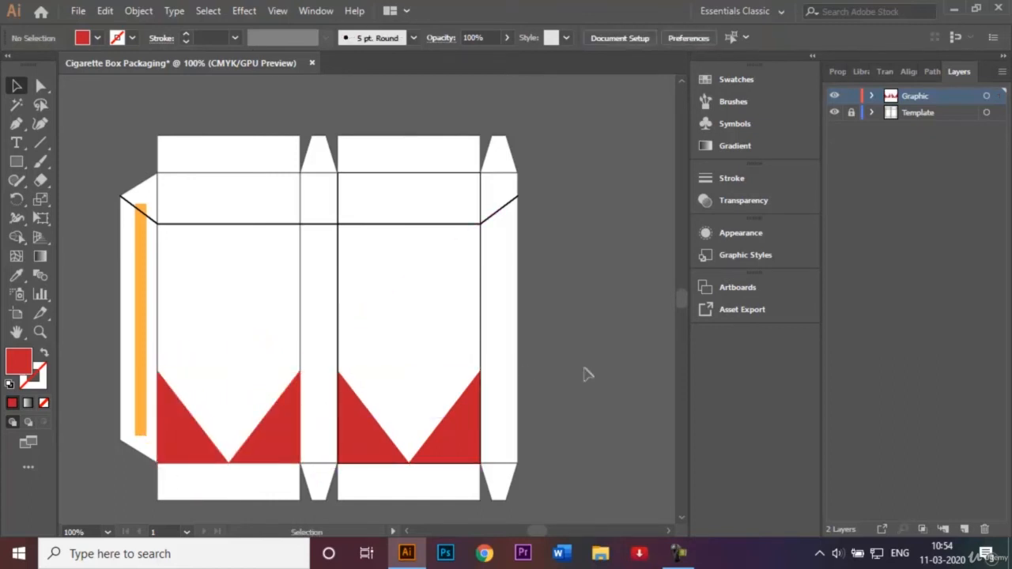
# Draw a thin red rectangle across the full width of the second wide panel, between the lid line and the triangles.
pyautogui.click(15, 161)
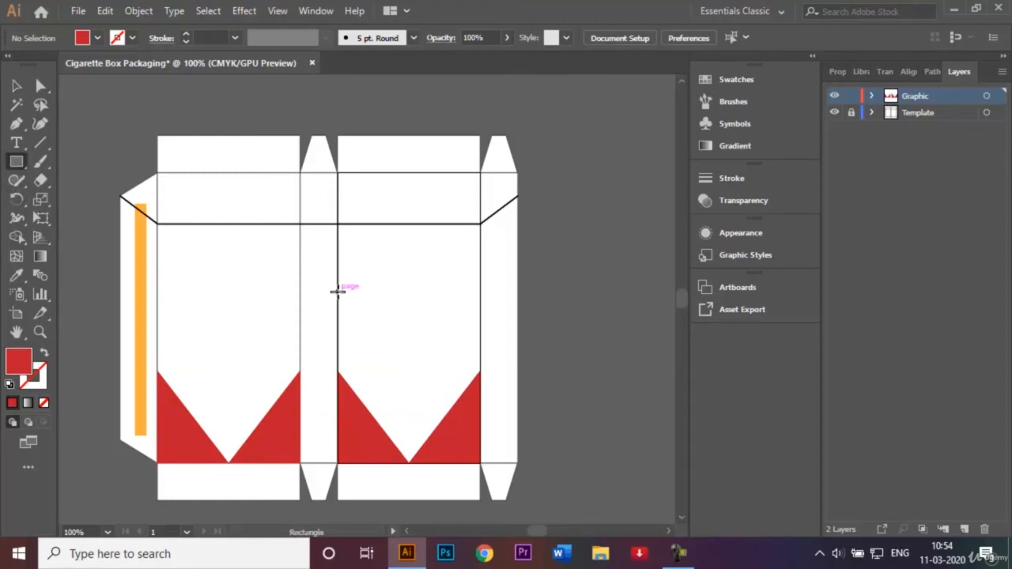
pyautogui.moveTo(338, 292); pyautogui.dragTo(480, 318)
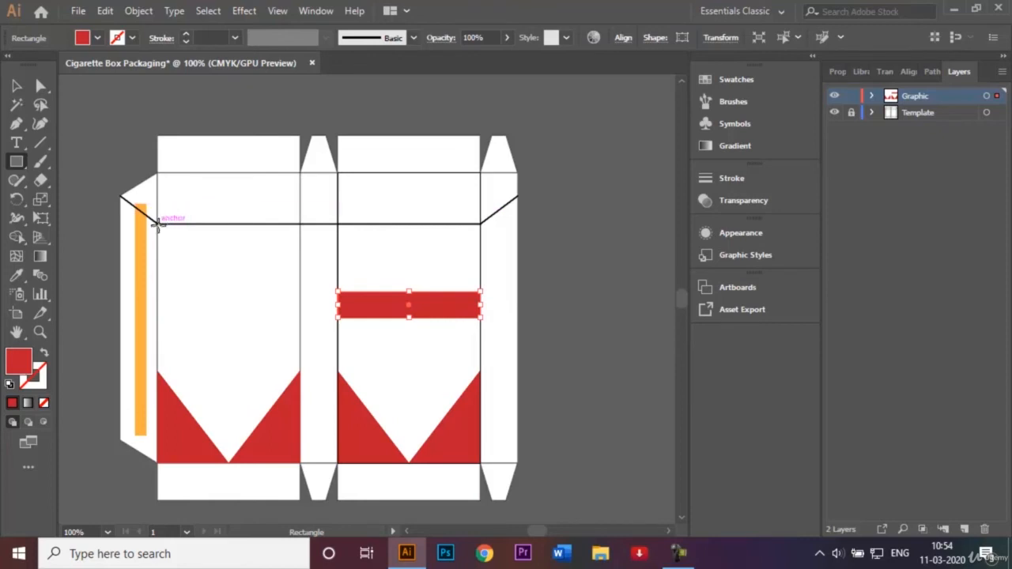
# Draw a narrow red band directly below the lid line on the first wide panel, and delete it.
pyautogui.moveTo(157, 224); pyautogui.dragTo(299, 236)
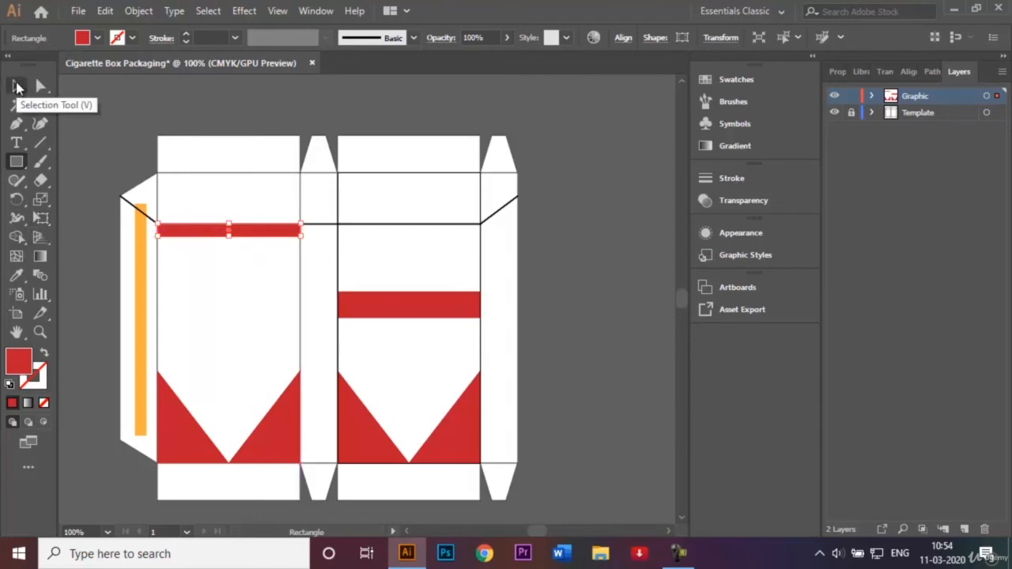
pyautogui.click(18, 87)
pyautogui.press('Delete')
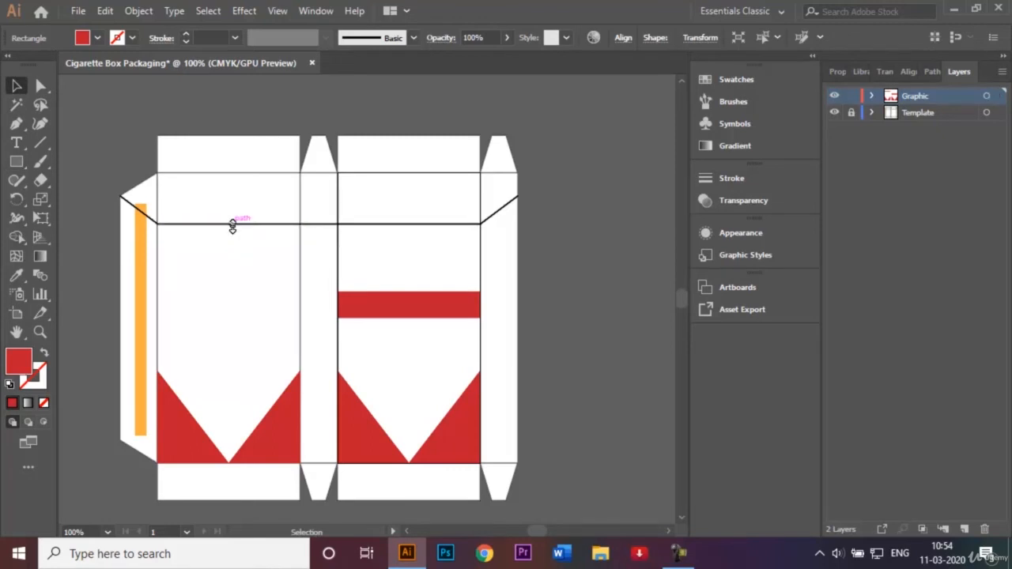
# Duplicate the red band from the second wide panel horizontally onto the first wide panel, spanning its full width.
pyautogui.click(400, 307)
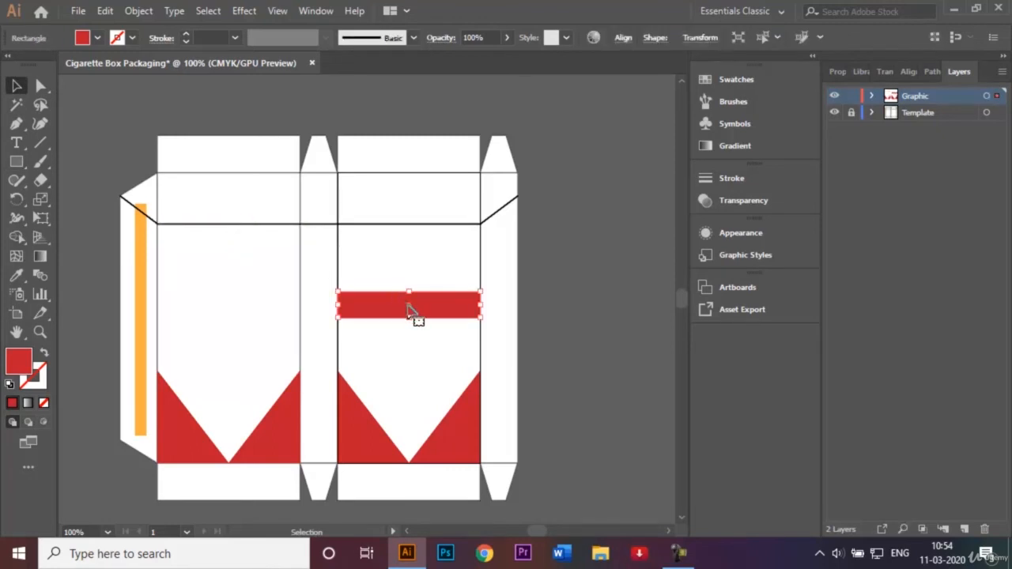
pyautogui.moveTo(411, 310); pyautogui.dragTo(230, 314)
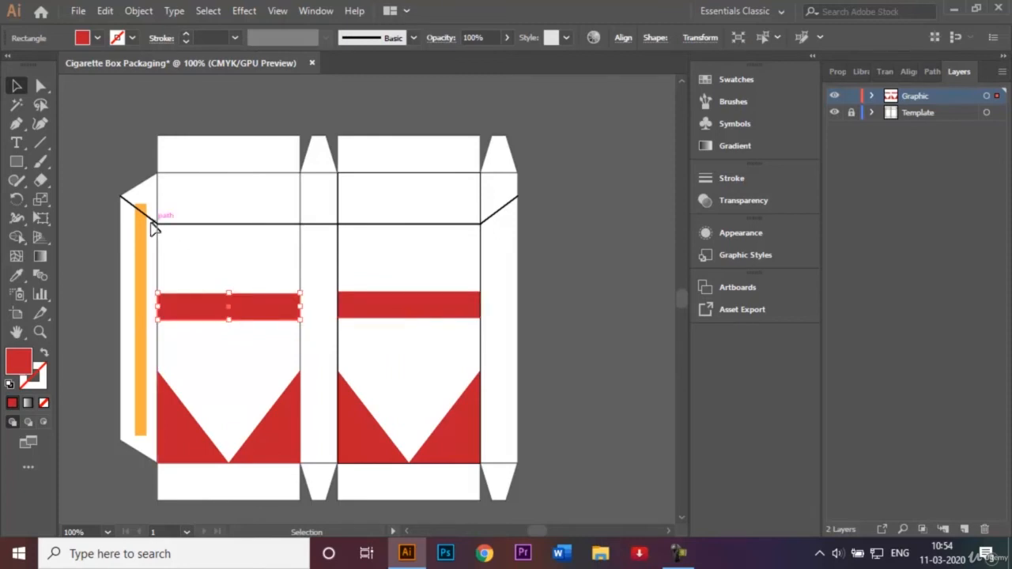
pyautogui.click(68, 172)
# Draw a narrower red rectangle across the side panel between the two wide panels, linking their red bands.
pyautogui.click(16, 162)
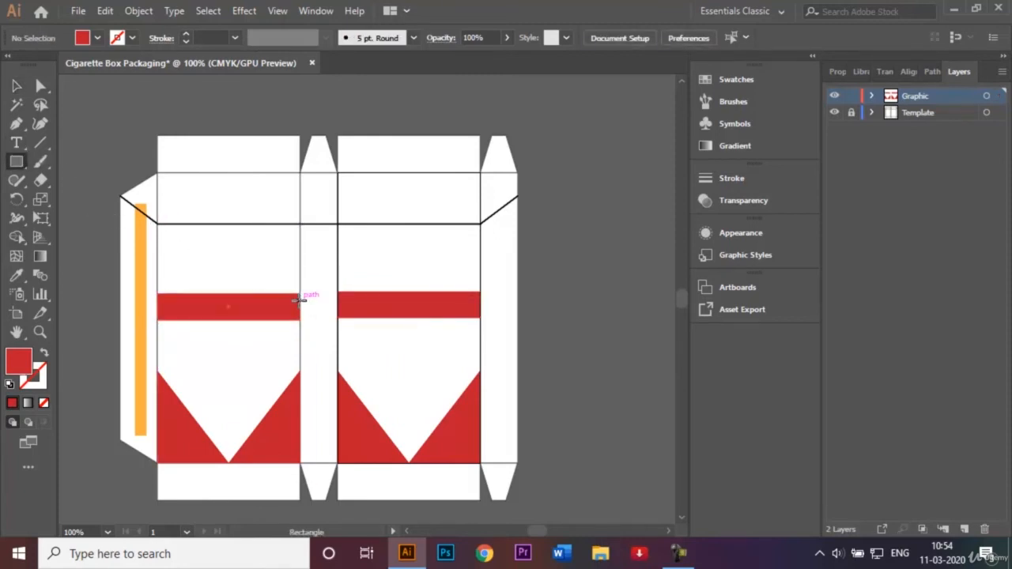
pyautogui.moveTo(299, 301); pyautogui.dragTo(337, 314)
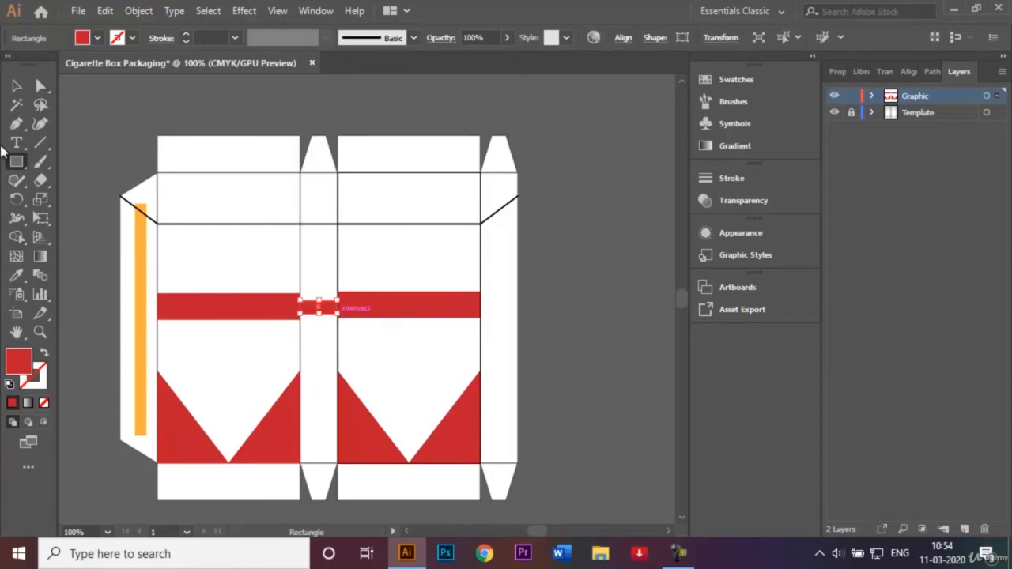
pyautogui.click(16, 84)
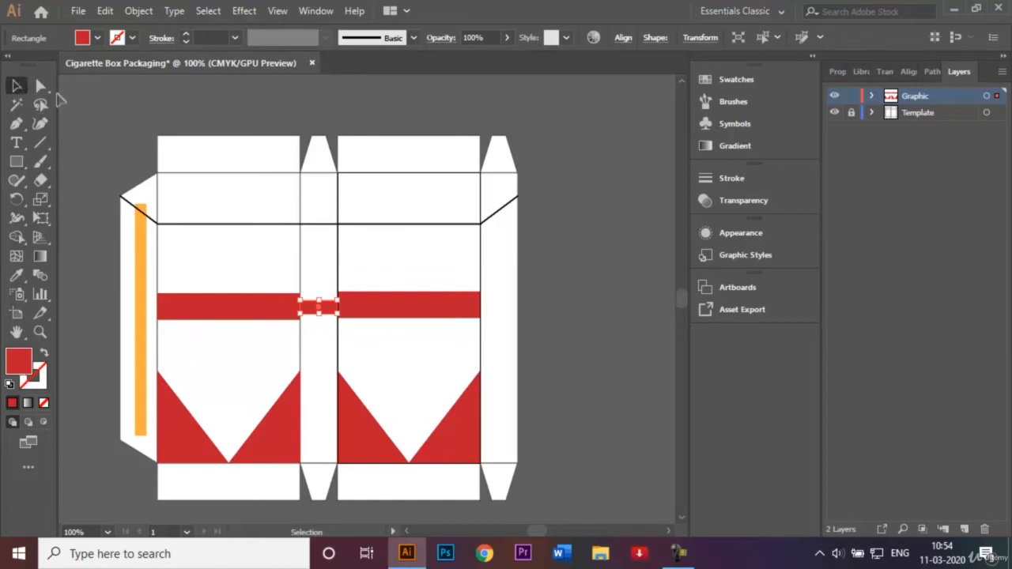
pyautogui.click(114, 135)
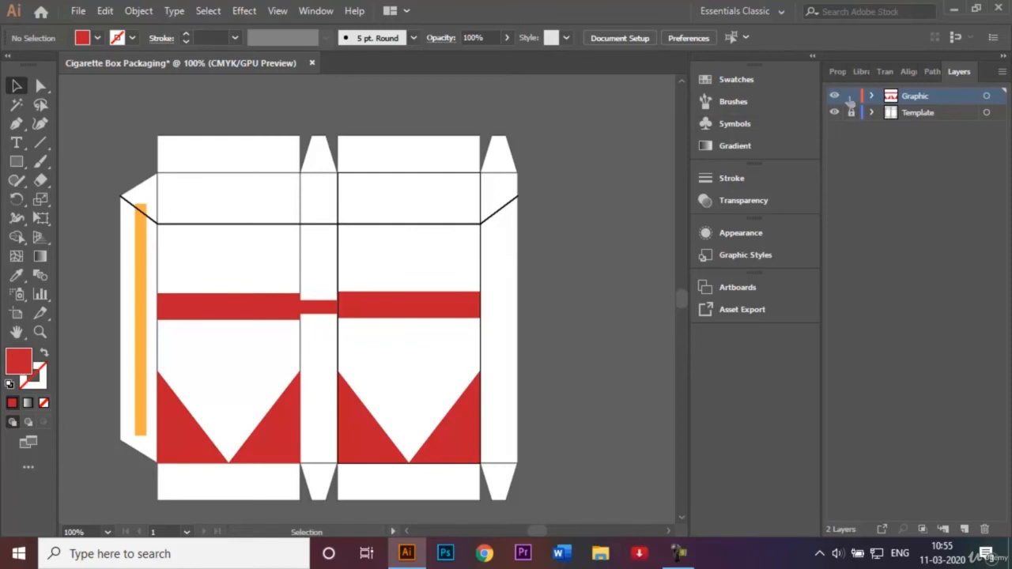
# Lock the Graphic layer and create a new layer named Text above it.
pyautogui.click(964, 527)
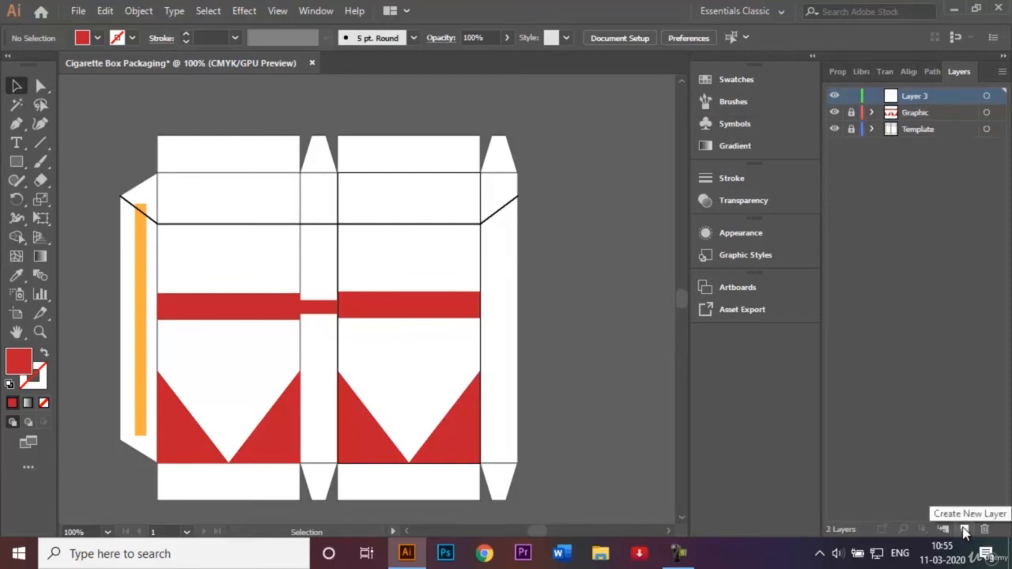
pyautogui.doubleClick(918, 97)
pyautogui.press('BackSpace')
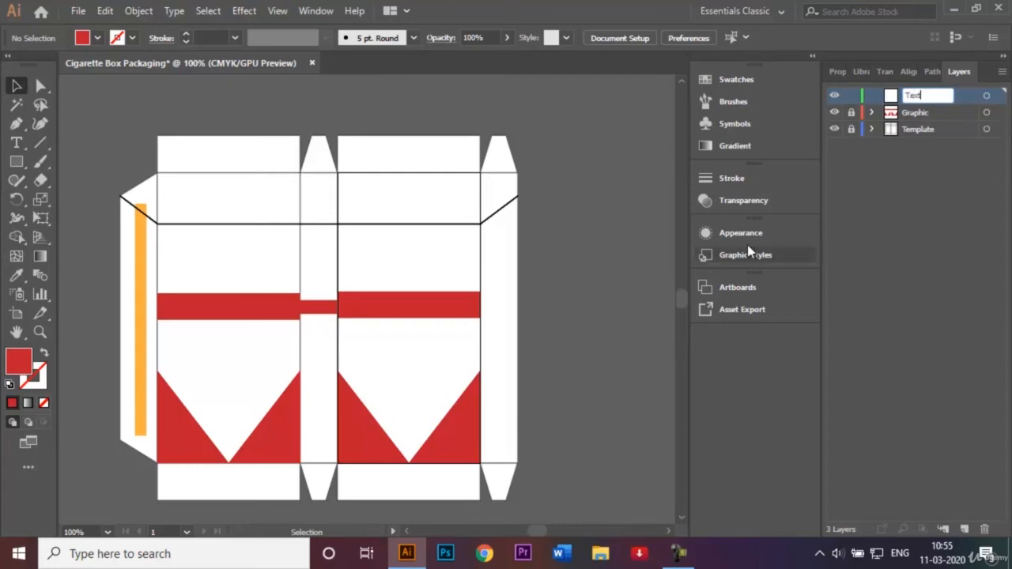
pyautogui.click(620, 258)
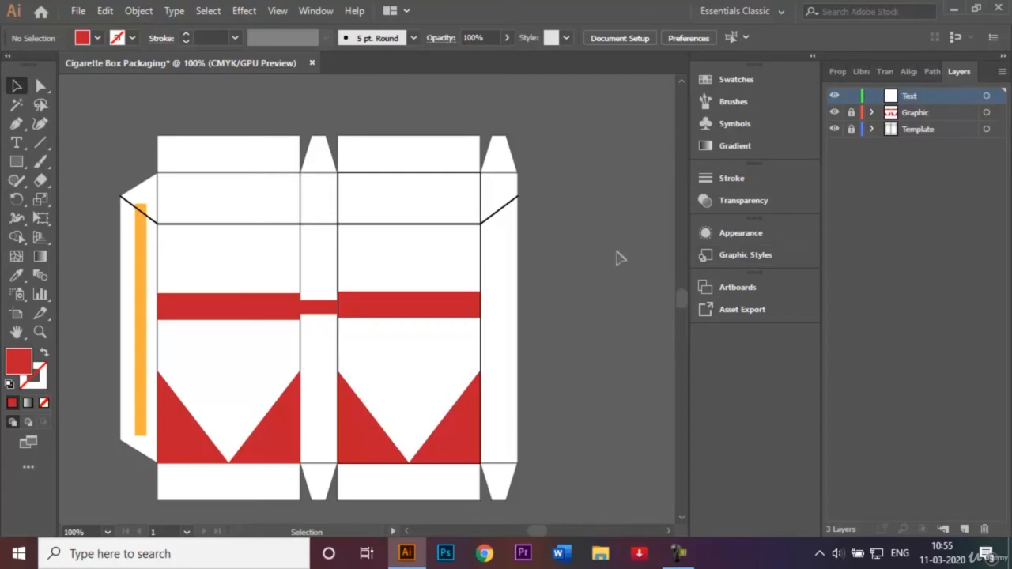
# Add the point text CIGARETTES at the upper edge of the red band on the second wide panel.
pyautogui.click(14, 144)
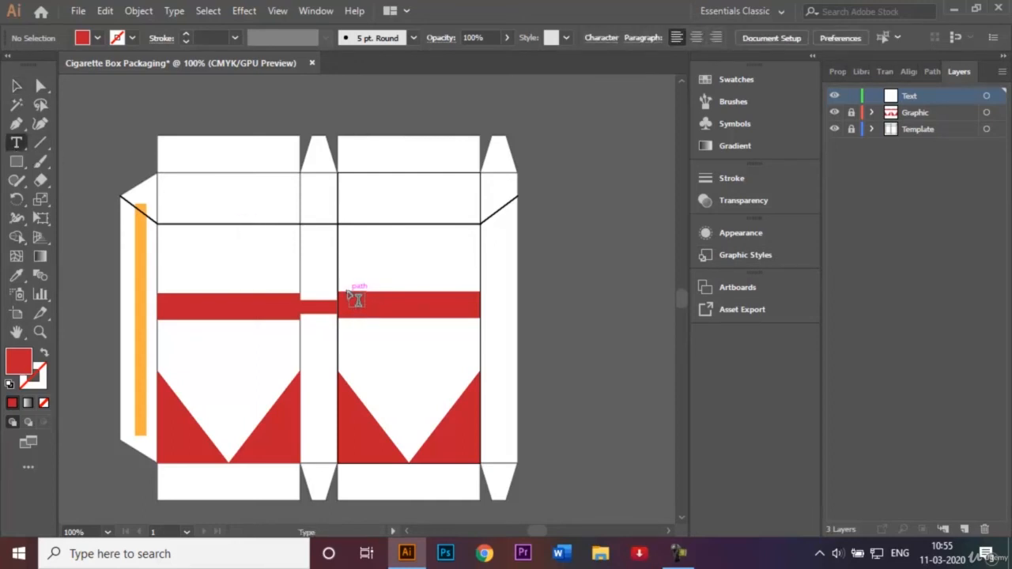
pyautogui.click(348, 289)
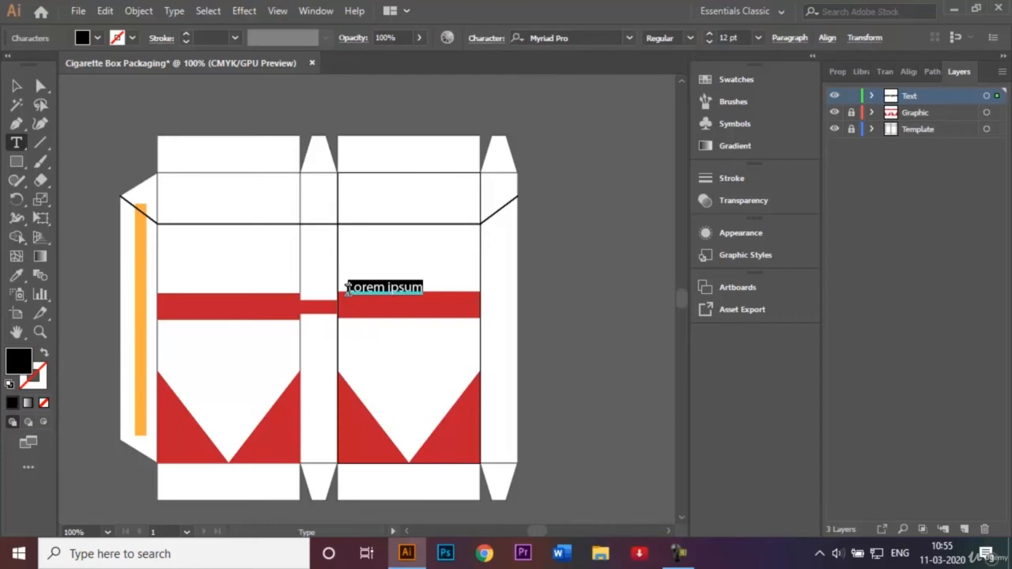
pyautogui.press('BackSpace')
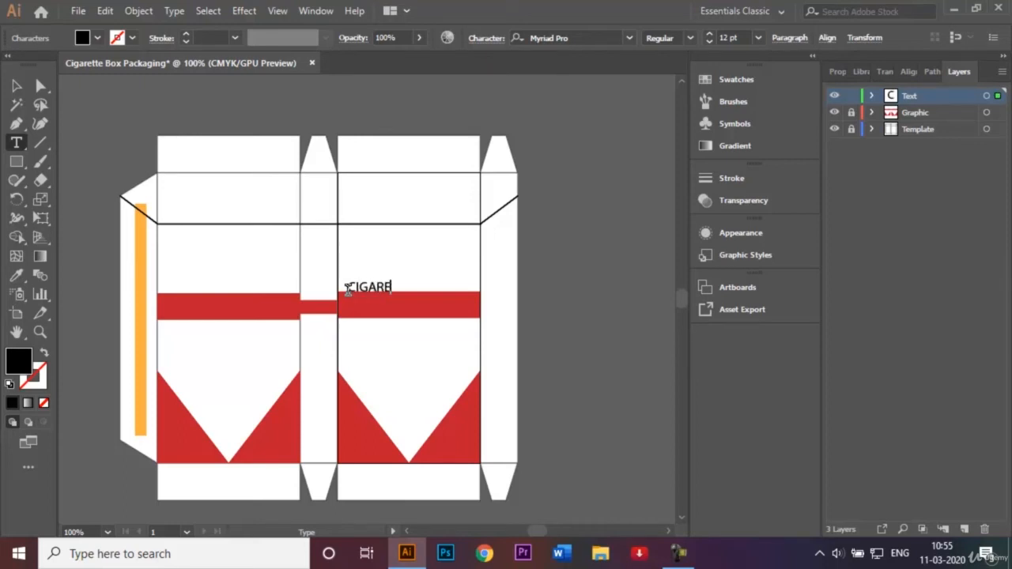
pyautogui.press('BackSpace')
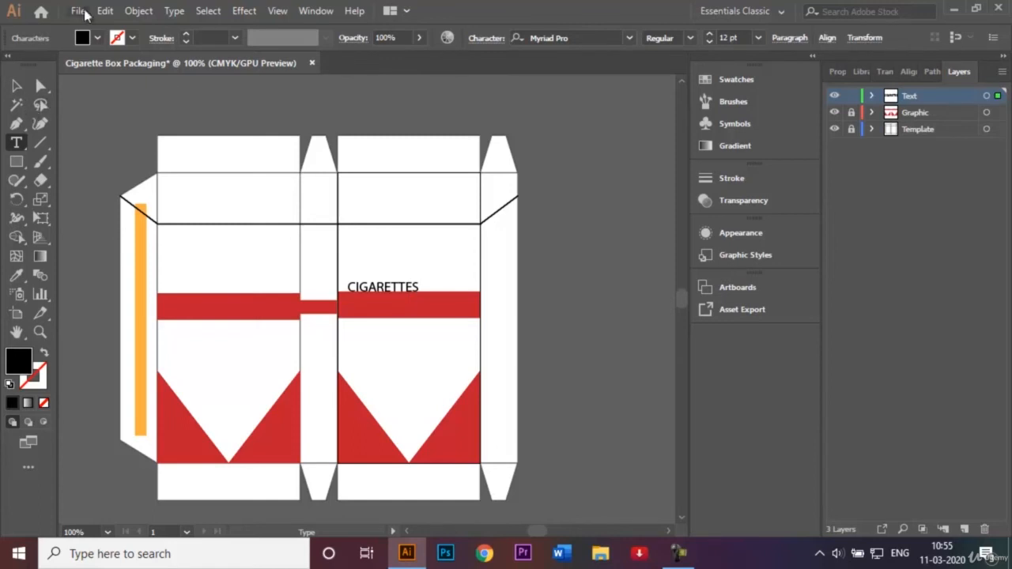
# Change the fill colour of the CIGARETTES text to white.
pyautogui.click(95, 37)
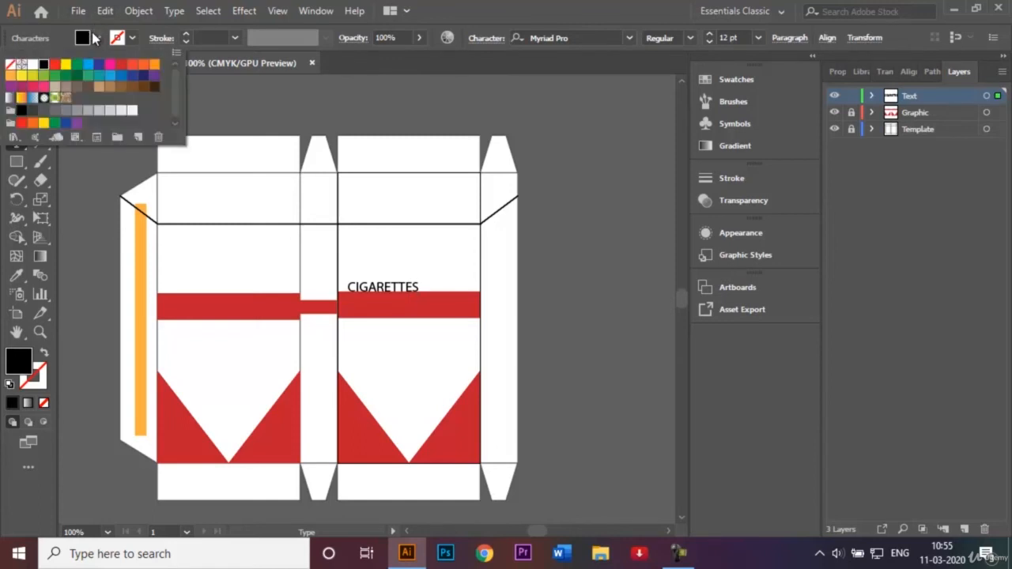
pyautogui.click(32, 65)
pyautogui.click(84, 253)
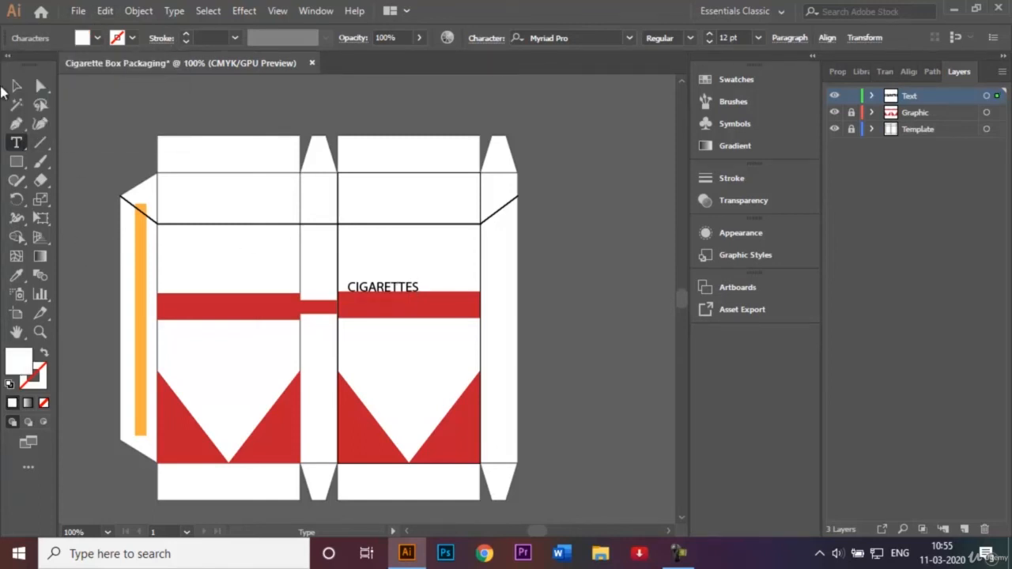
pyautogui.click(21, 89)
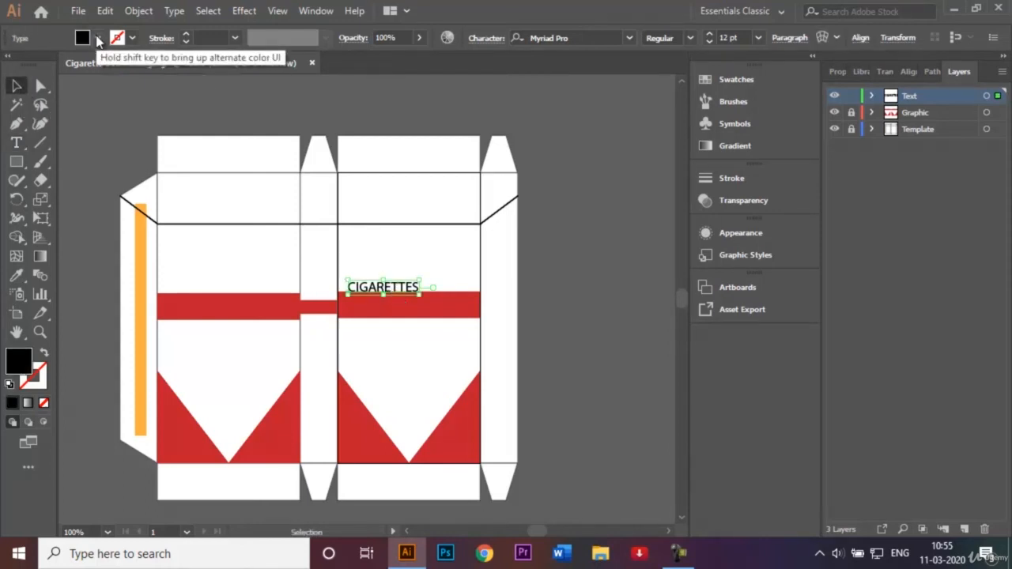
pyautogui.click(98, 38)
pyautogui.click(32, 70)
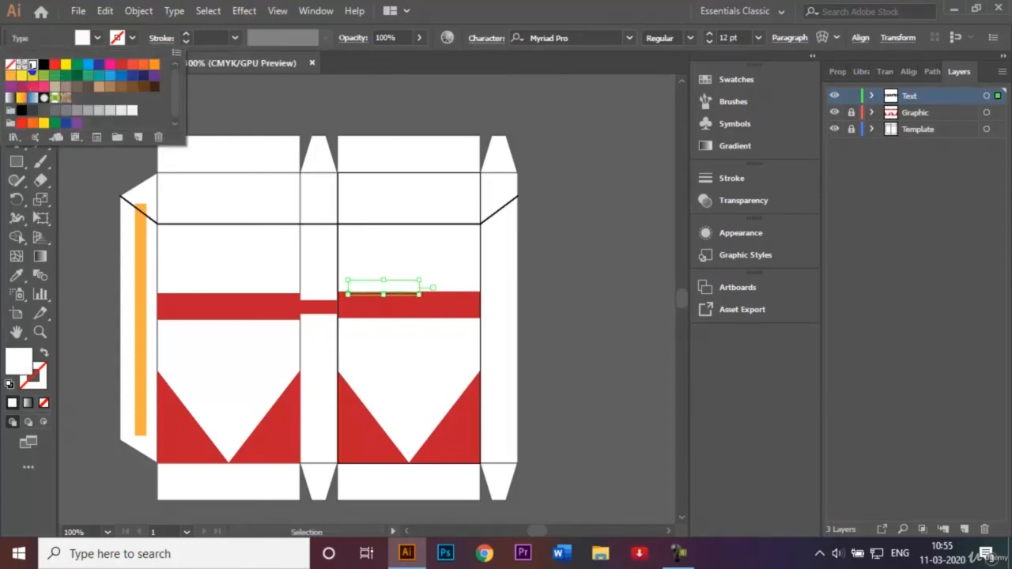
pyautogui.click(84, 178)
# Nudge the CIGARETTES text down and across until it sits centred inside the second wide panel's red band.
pyautogui.hotkey('shift', 'Down')
pyautogui.hotkey('shift', 'Down')
pyautogui.hotkey('shift', 'Down')
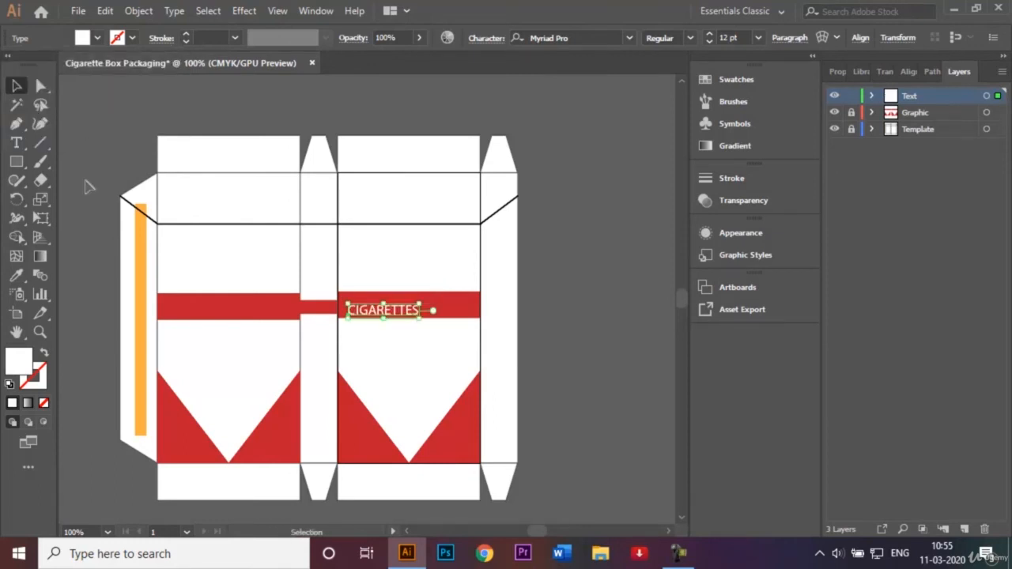
pyautogui.press('Up')
pyautogui.press('Up')
pyautogui.press('Up')
pyautogui.press('Up')
pyautogui.press('Up')
pyautogui.press('Right')
pyautogui.press('Right')
pyautogui.press('Right')
pyautogui.press('Right')
pyautogui.press('Right')
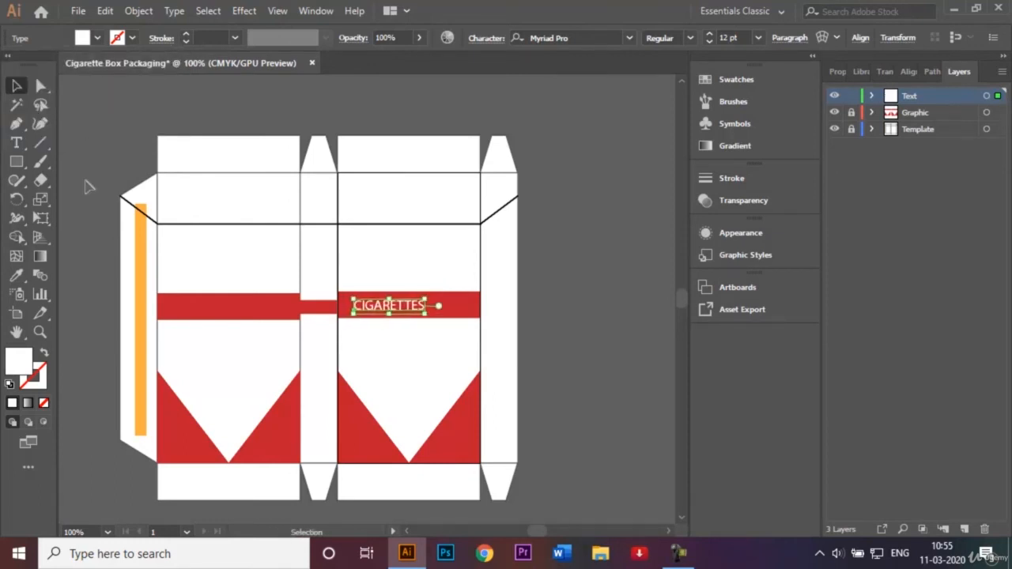
pyautogui.press('Right')
pyautogui.press('Right')
pyautogui.press('Right')
pyautogui.press('Right')
pyautogui.press('Right')
pyautogui.press('Right')
pyautogui.press('Right')
pyautogui.press('Right')
pyautogui.press('Right')
pyautogui.press('Right')
pyautogui.press('Right')
pyautogui.press('Right')
pyautogui.press('Right')
pyautogui.press('Right')
pyautogui.press('Right')
pyautogui.press('Right')
pyautogui.press('Right')
pyautogui.press('Right')
pyautogui.press('Right')
pyautogui.press('Right')
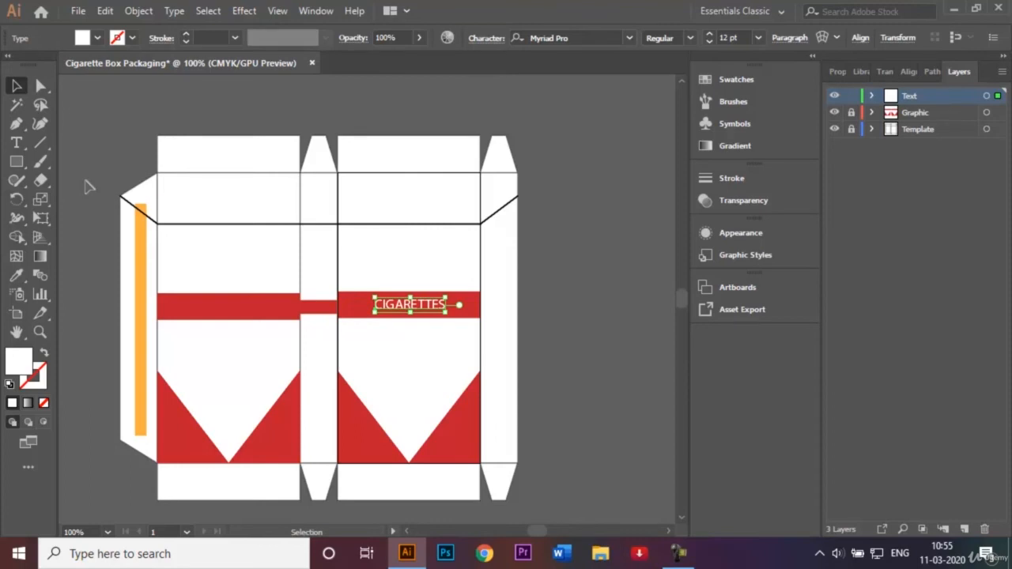
# Scale up the CIGARETTES text to about 16.2 pt, keeping it within the red band.
pyautogui.hotkey('ctrl', '+')
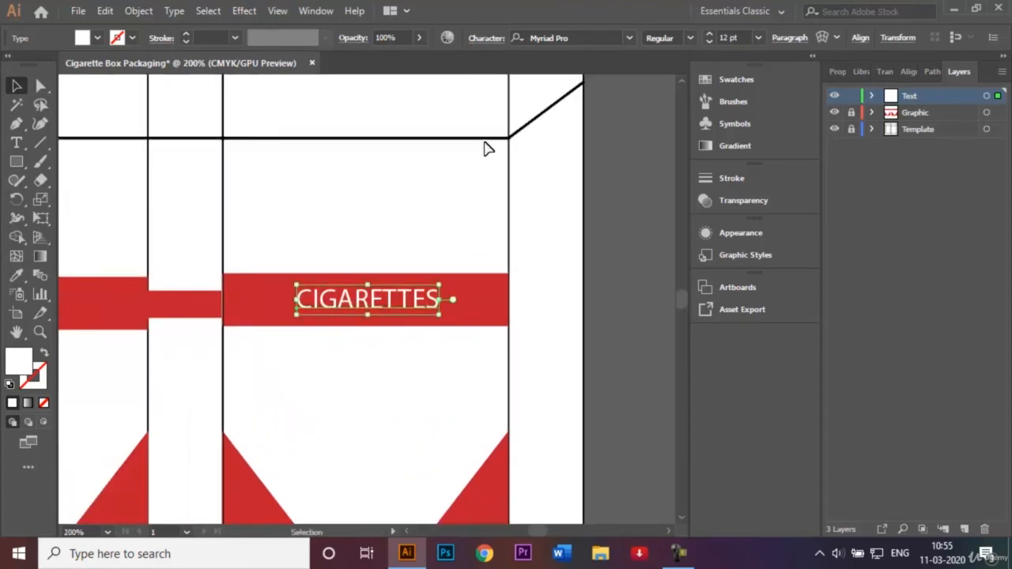
pyautogui.moveTo(440, 286); pyautogui.dragTo(451, 278)
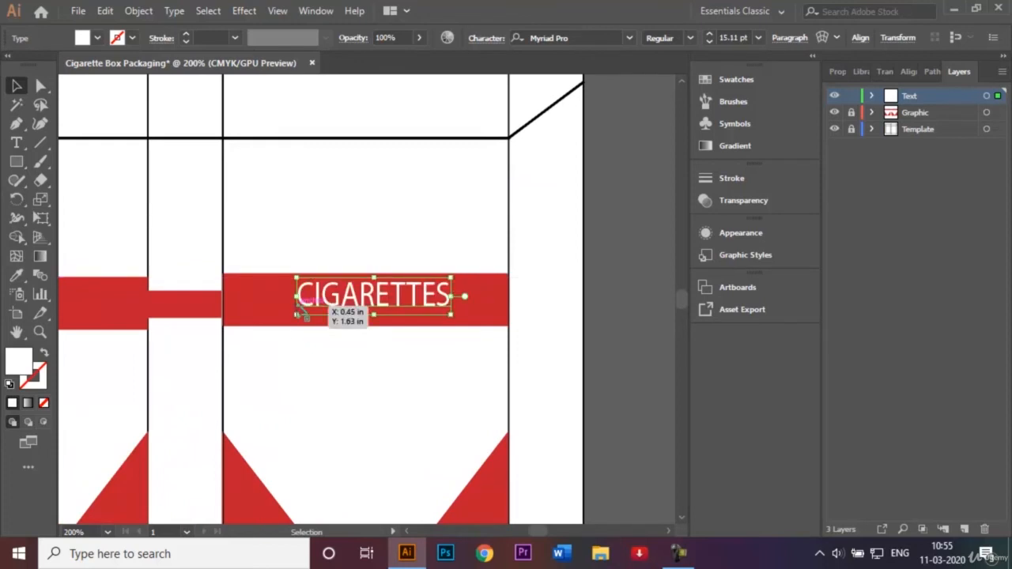
pyautogui.moveTo(297, 313); pyautogui.dragTo(276, 320)
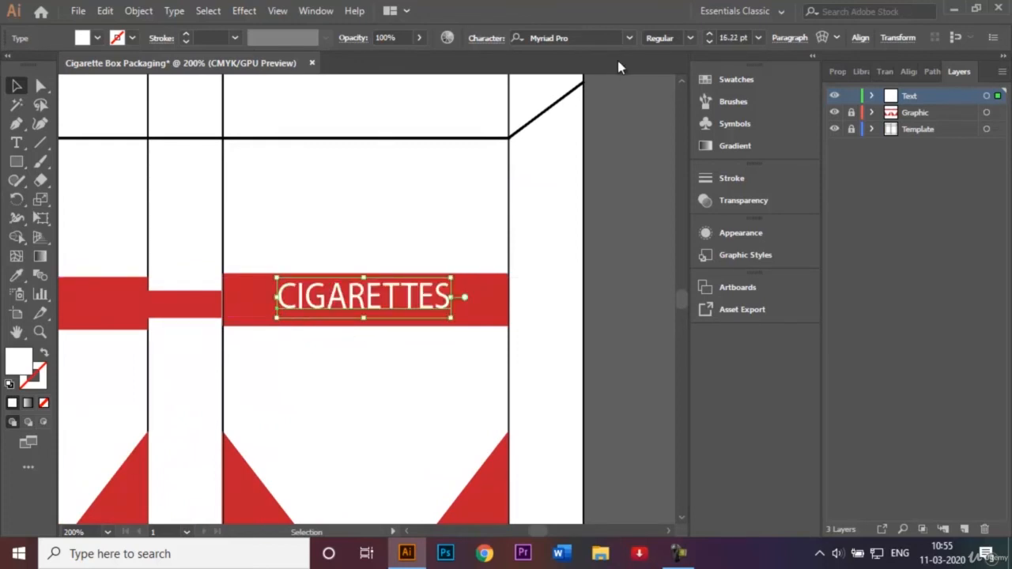
# Set the CIGARETTES text to Bold and re-centre it within the red band.
pyautogui.click(690, 37)
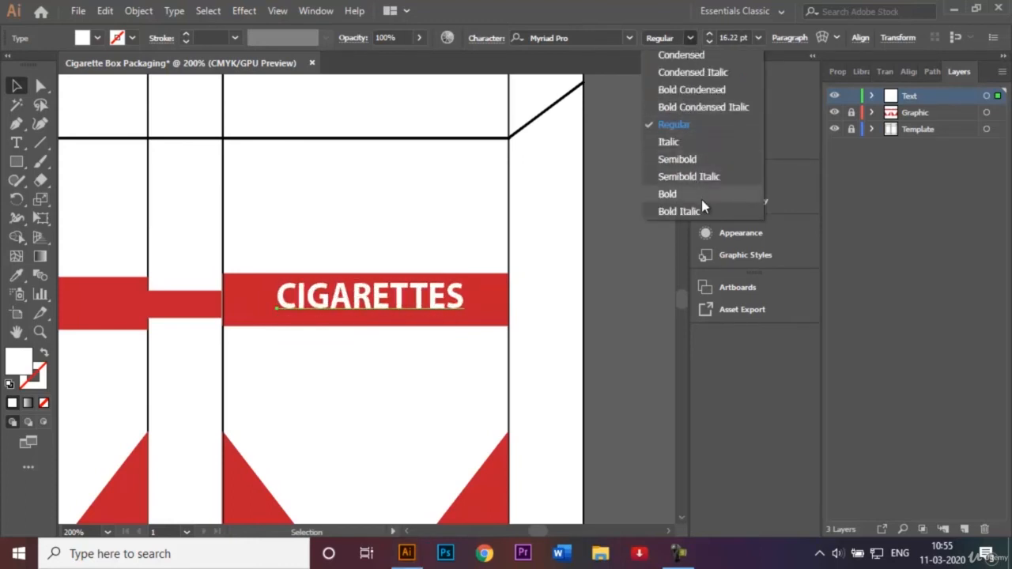
pyautogui.click(702, 198)
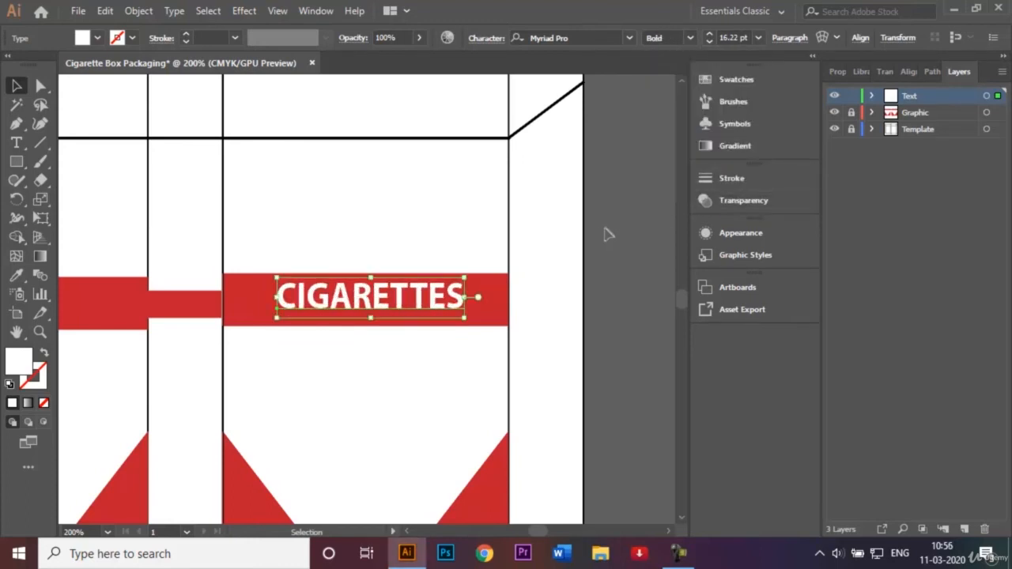
pyautogui.click(402, 309)
pyautogui.moveTo(424, 309); pyautogui.dragTo(401, 305)
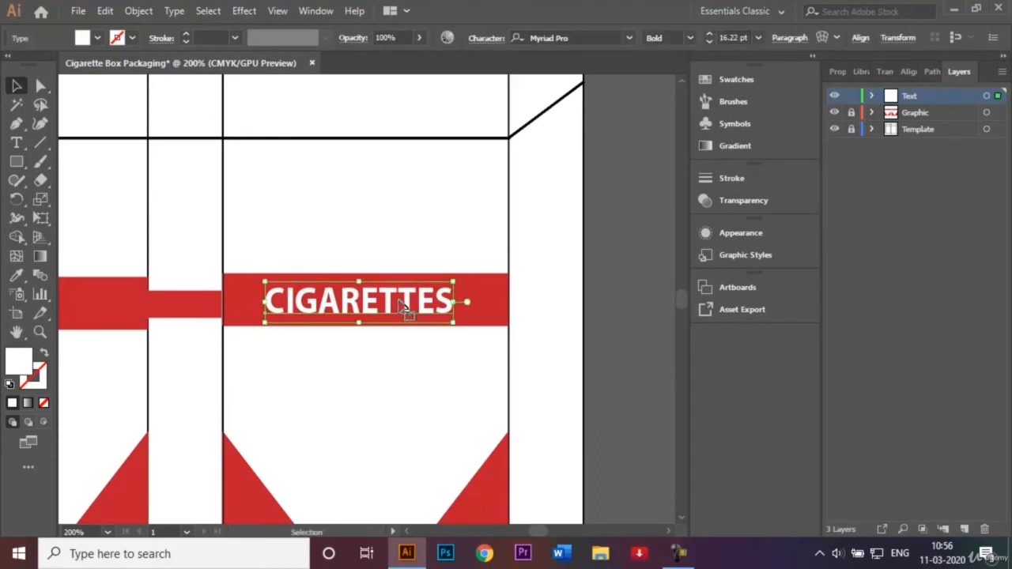
pyautogui.click(640, 261)
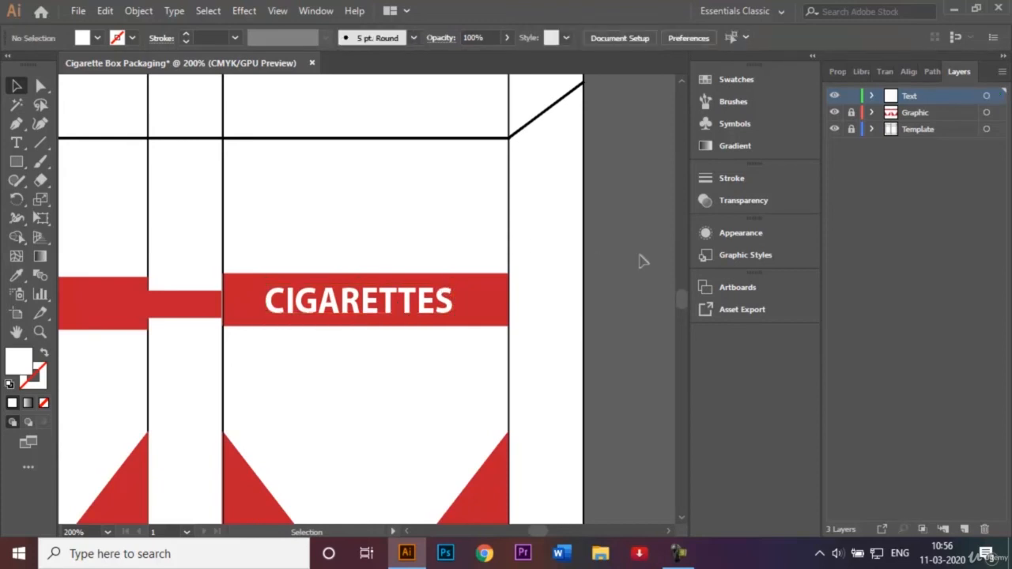
# Add an area text reading "Cigaretters causes cancer." on the first wide panel, between the lid line and the red band.
pyautogui.scroll(-1, 642, 261)
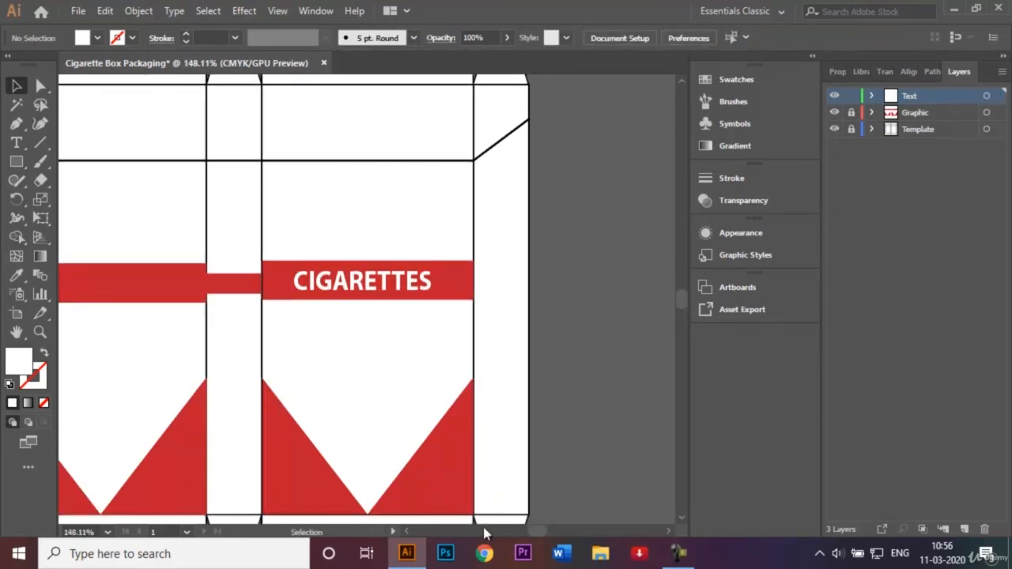
pyautogui.hscroll(-6, 405, 538)
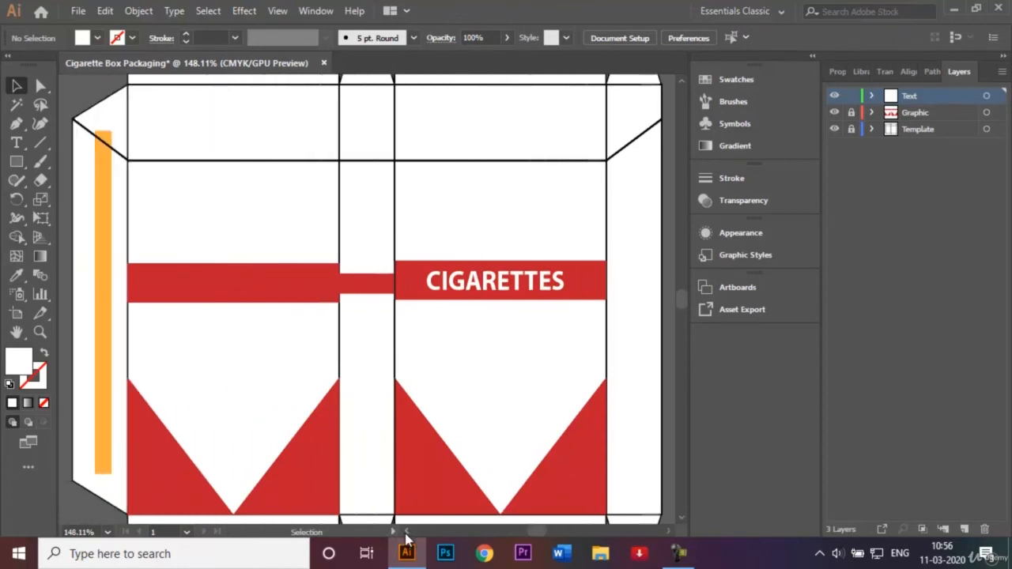
pyautogui.click(16, 143)
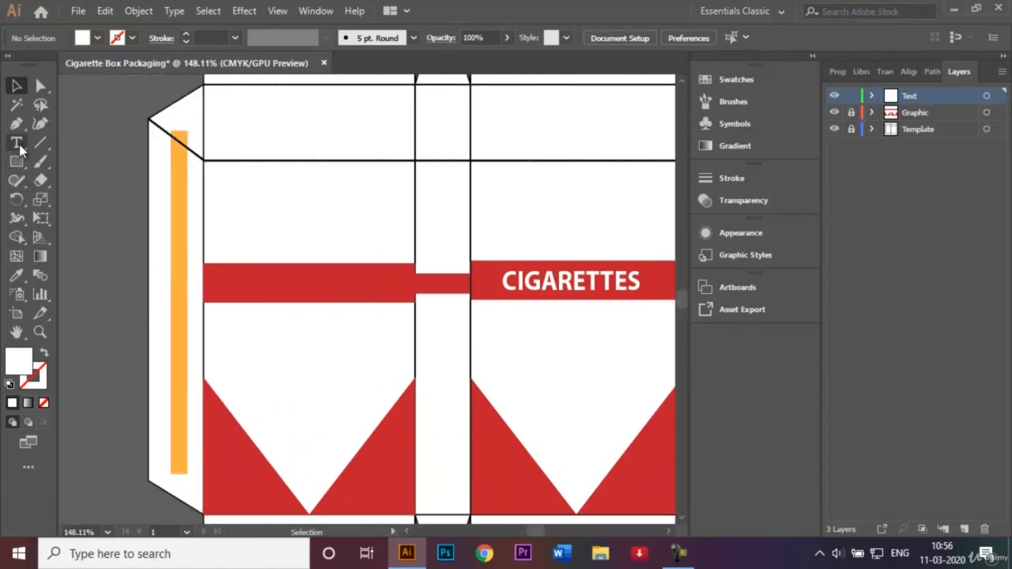
pyautogui.moveTo(209, 169); pyautogui.dragTo(403, 258)
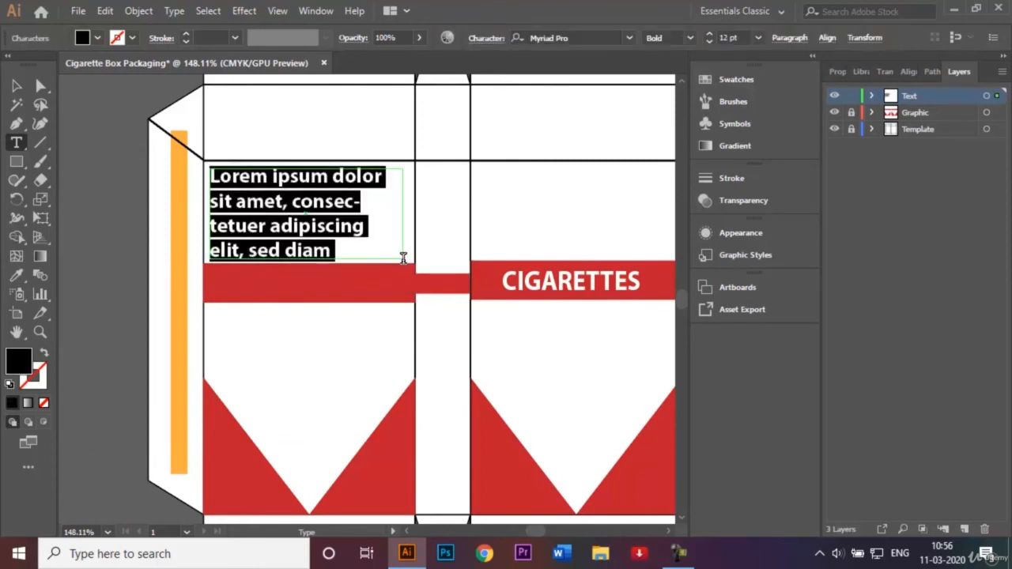
pyautogui.press('BackSpace')
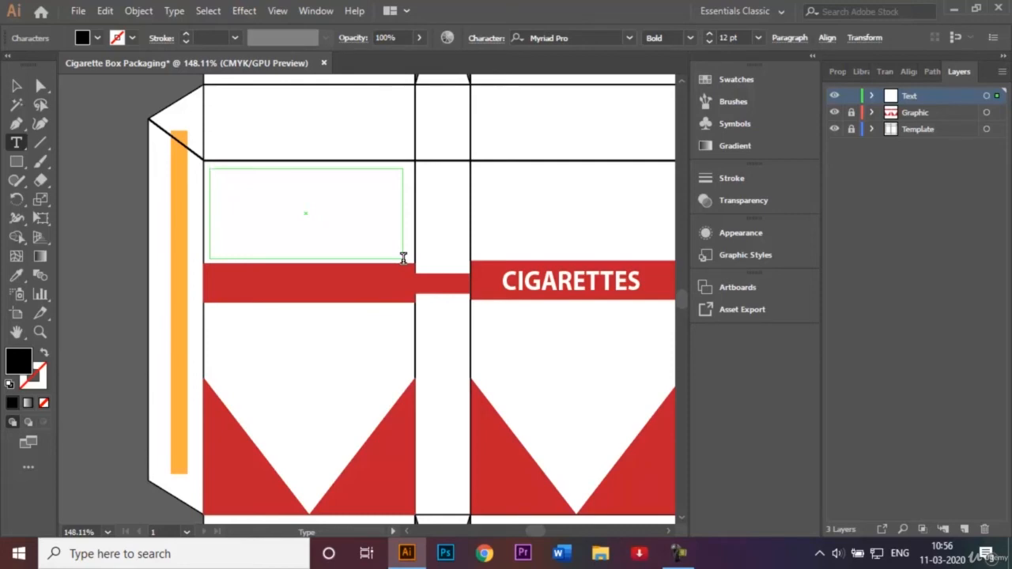
pyautogui.write('Cigaretters causes')
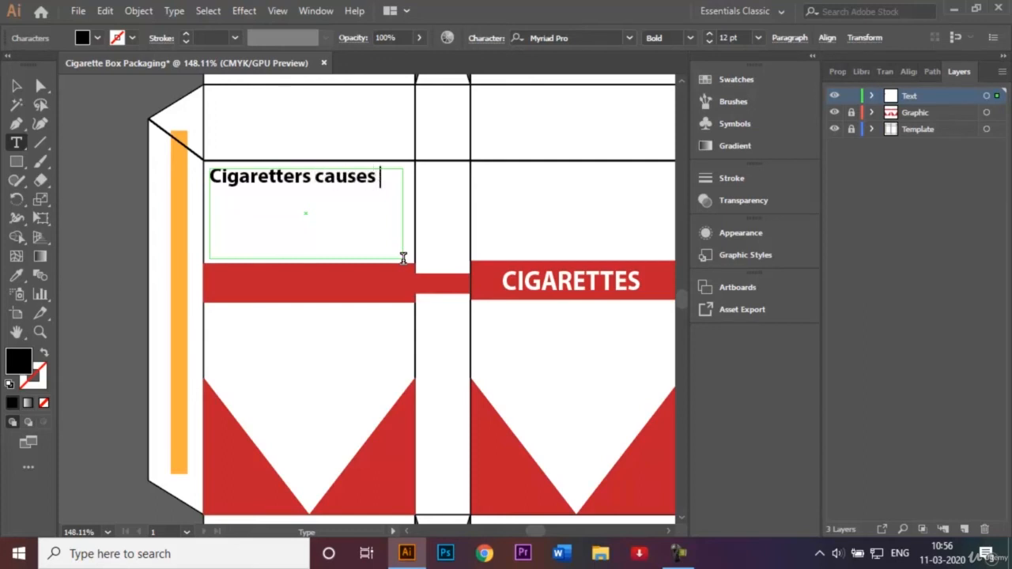
pyautogui.write(' cancer')
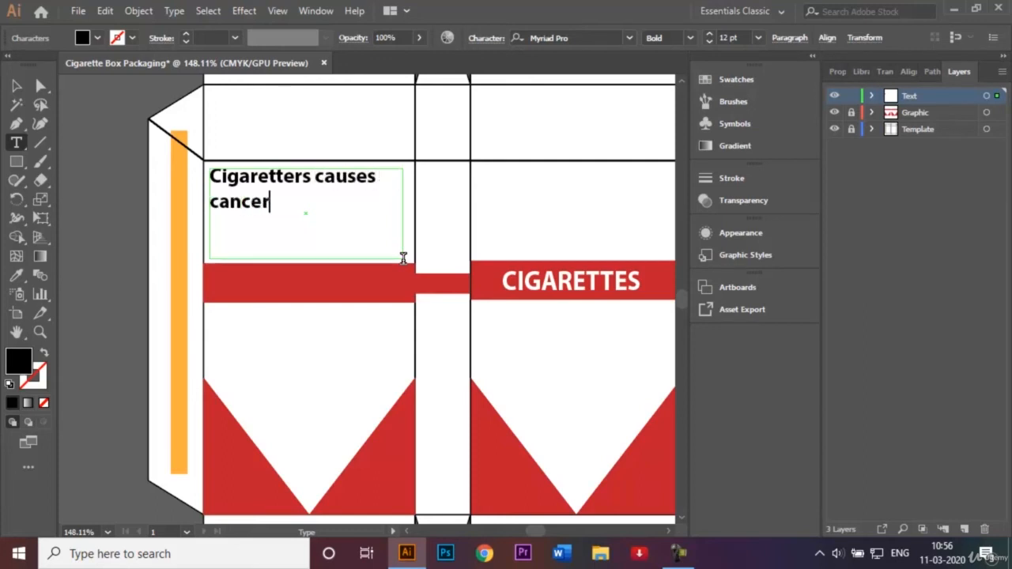
pyautogui.write('.')
pyautogui.press('Escape')
# Centre-align the warning text within its text area on the first wide panel.
pyautogui.click(35, 89)
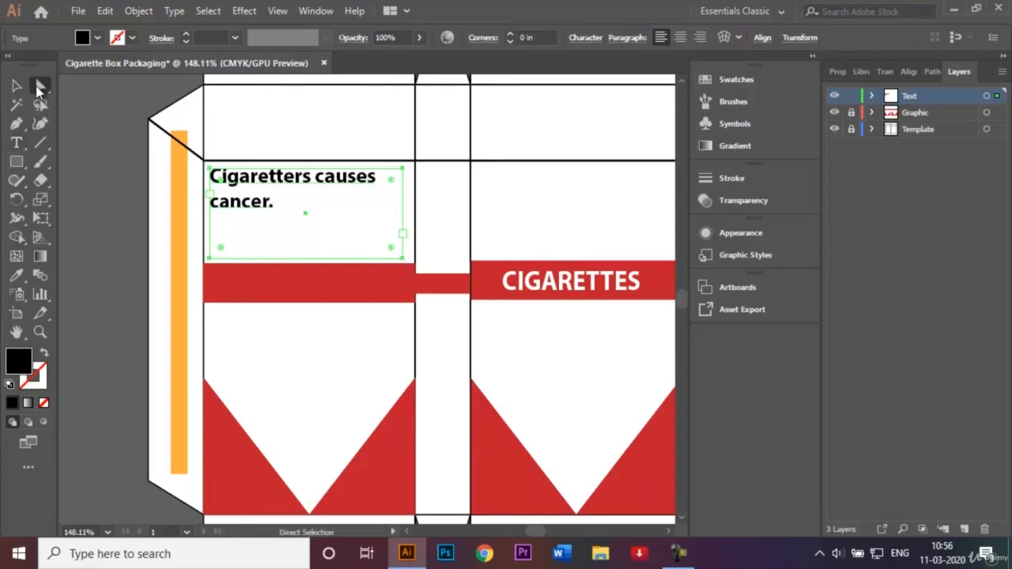
pyautogui.click(682, 37)
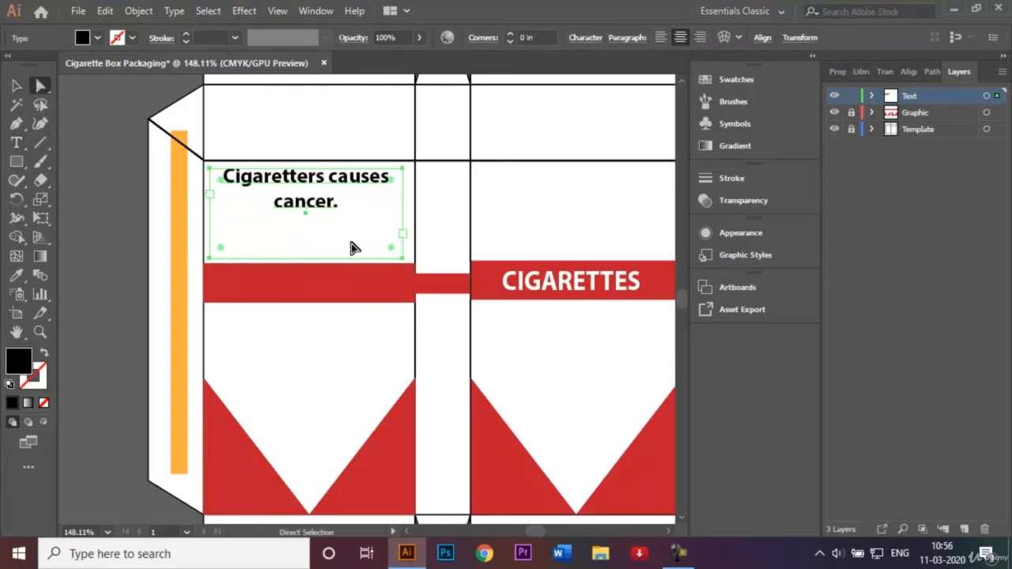
pyautogui.click(17, 87)
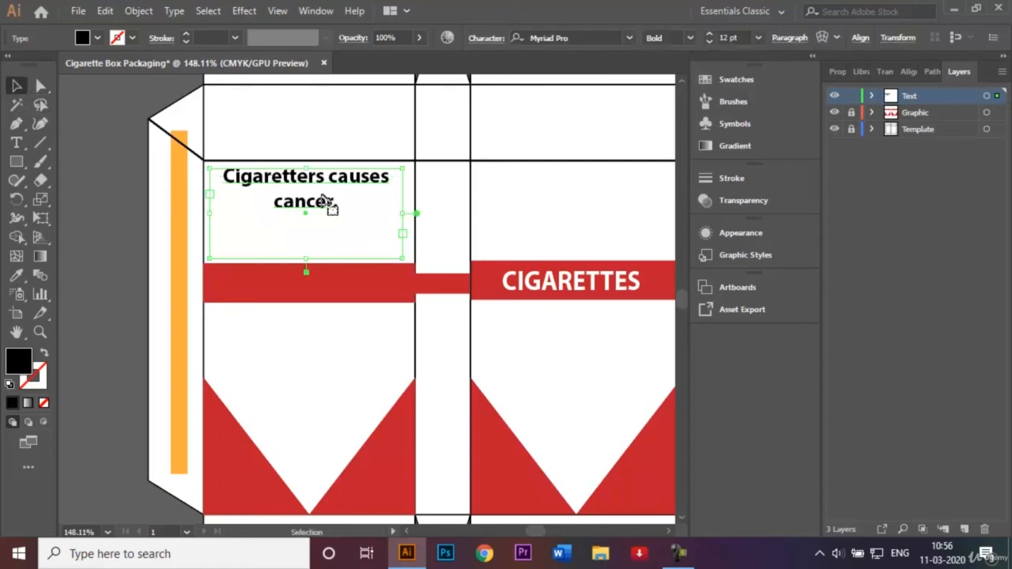